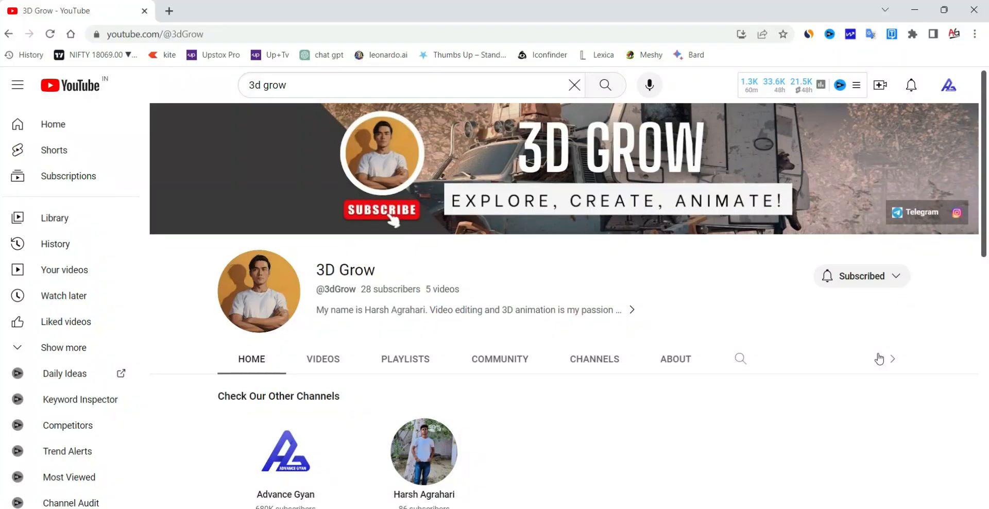
Open the 3D Grow channel's playlists and look over the Blender Tutorial in Hindi playlist
scroll(880, 357, down, 3)
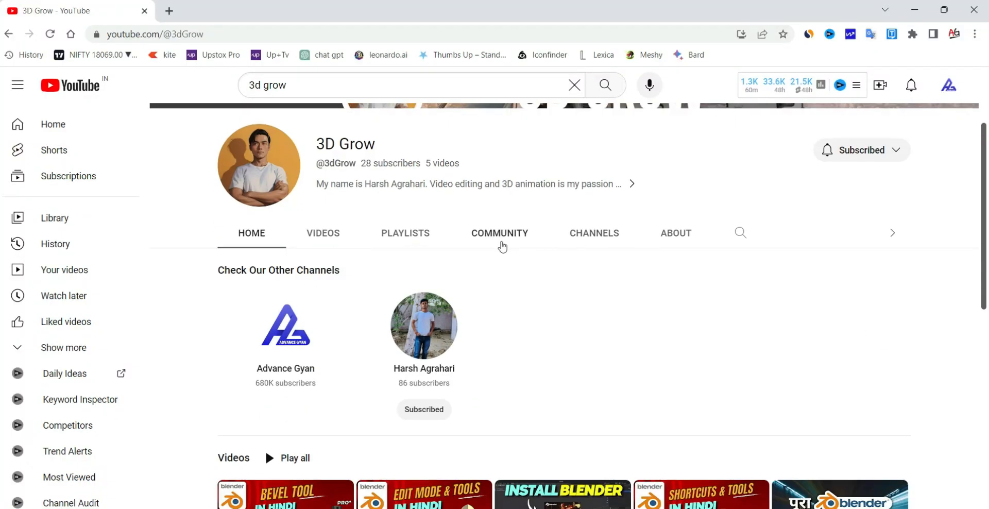
click(405, 236)
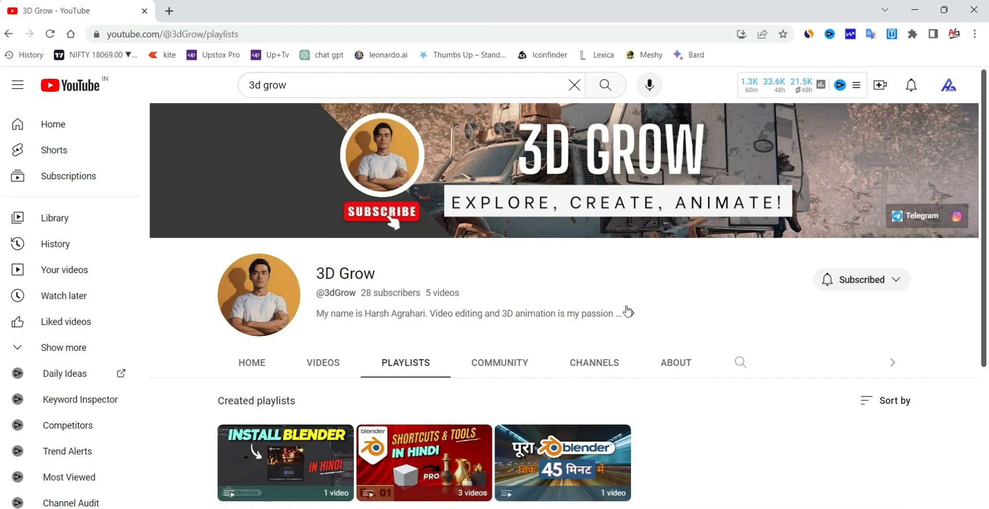
scroll(654, 315, down, 3)
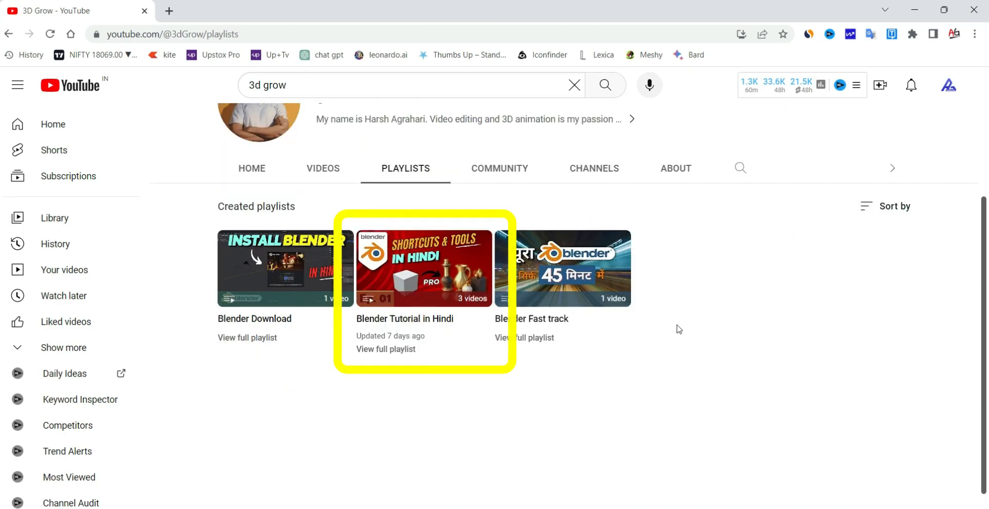
mouse_move(438, 277)
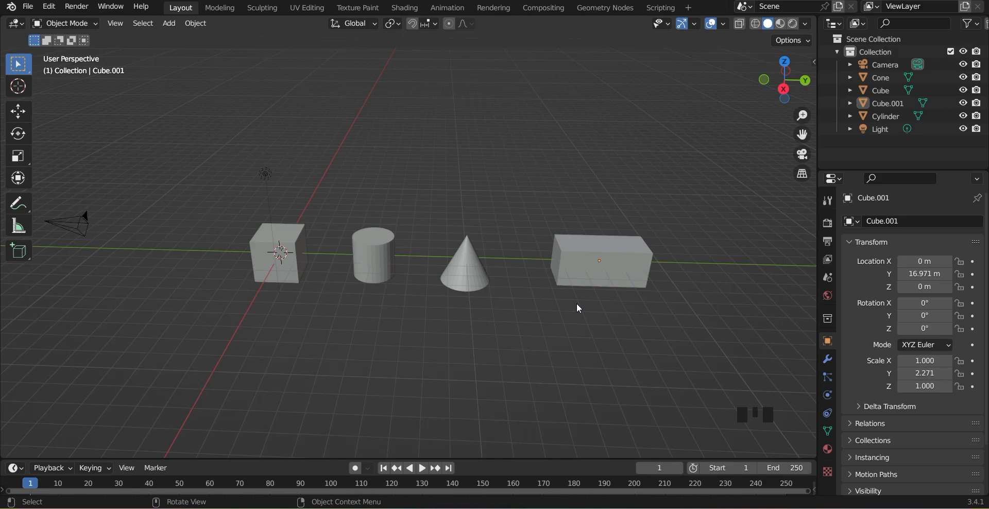
Put the cube at the world origin into Edit Mode and widen the toolbar to show the tool names
click(272, 275)
key(Tab)
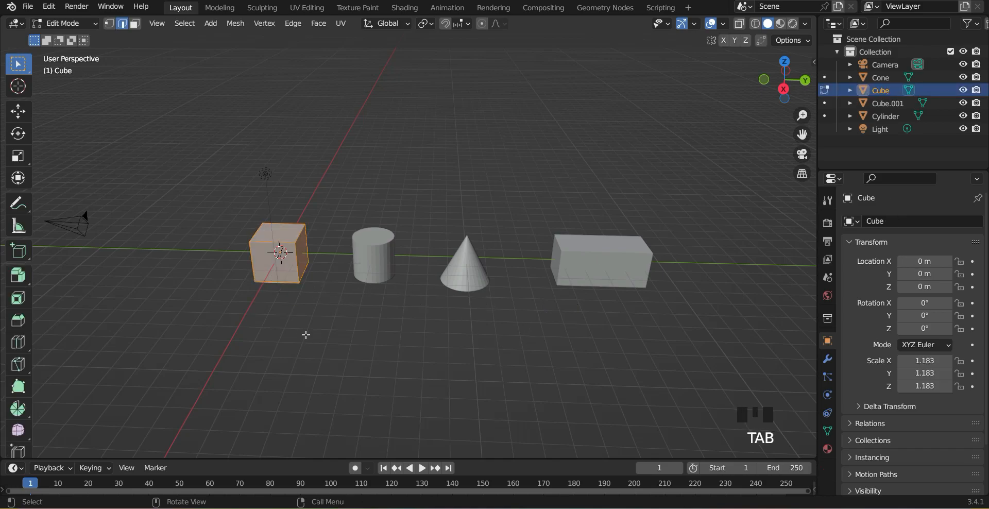
middle_drag(307, 334, 341, 330)
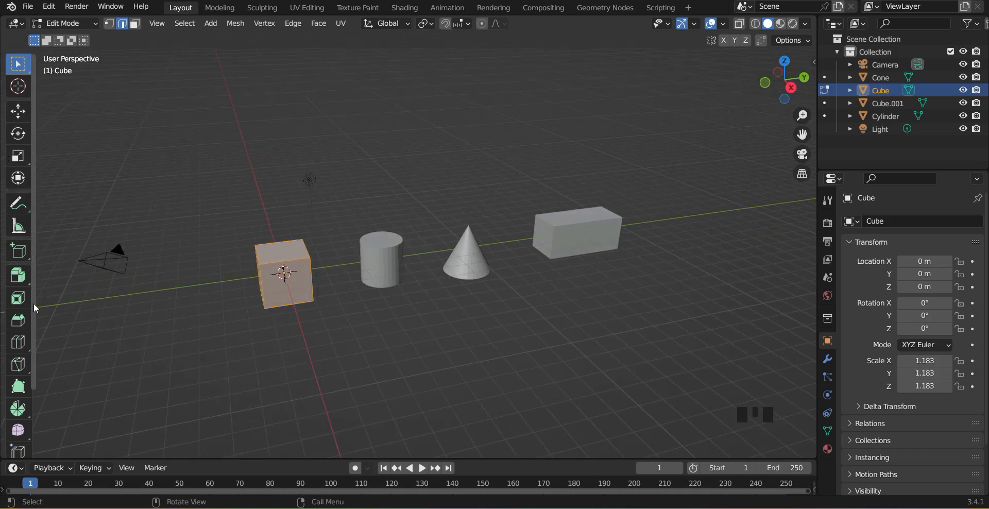
click(32, 287)
drag(32, 287, 81, 288)
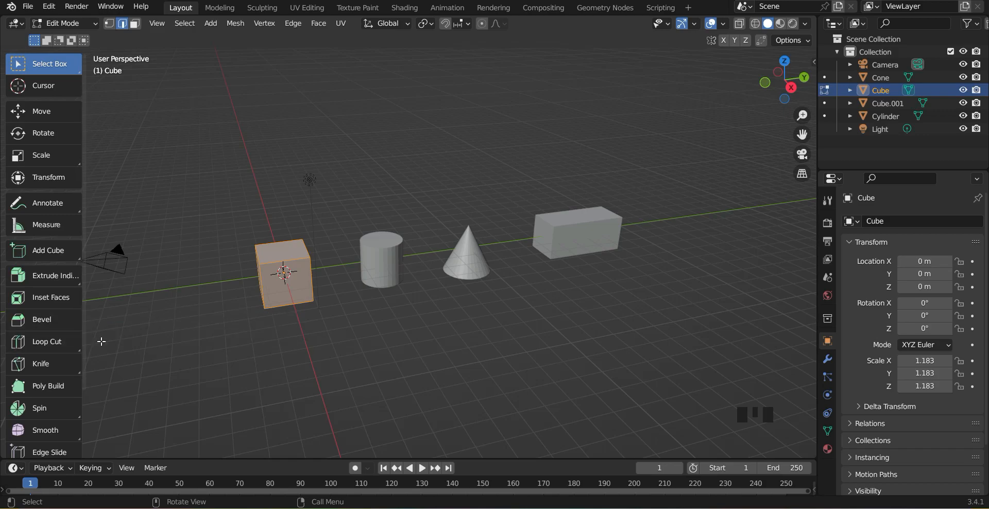
Clear the selection and add a single vertical loop cut through the middle of the cube with the Loop Cut tool
click(148, 360)
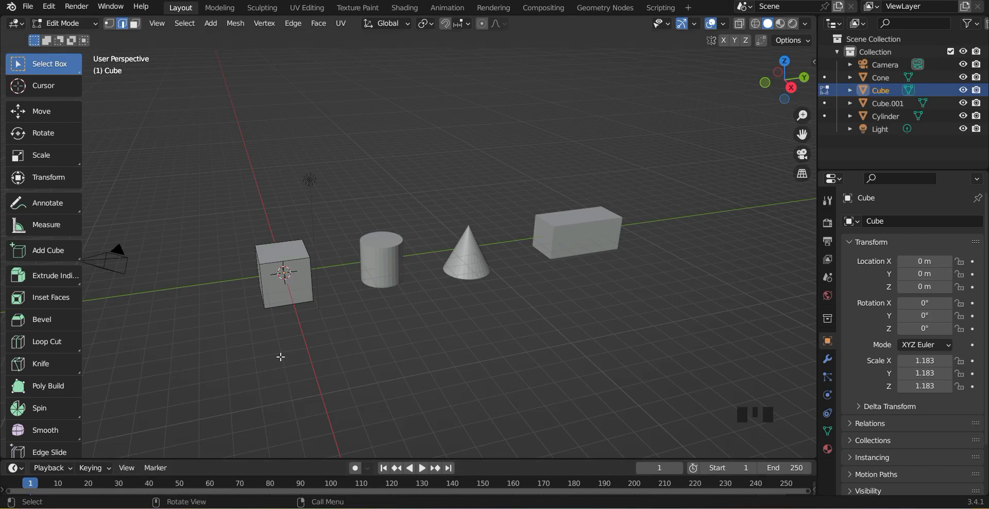
middle_drag(281, 356, 88, 347)
click(46, 342)
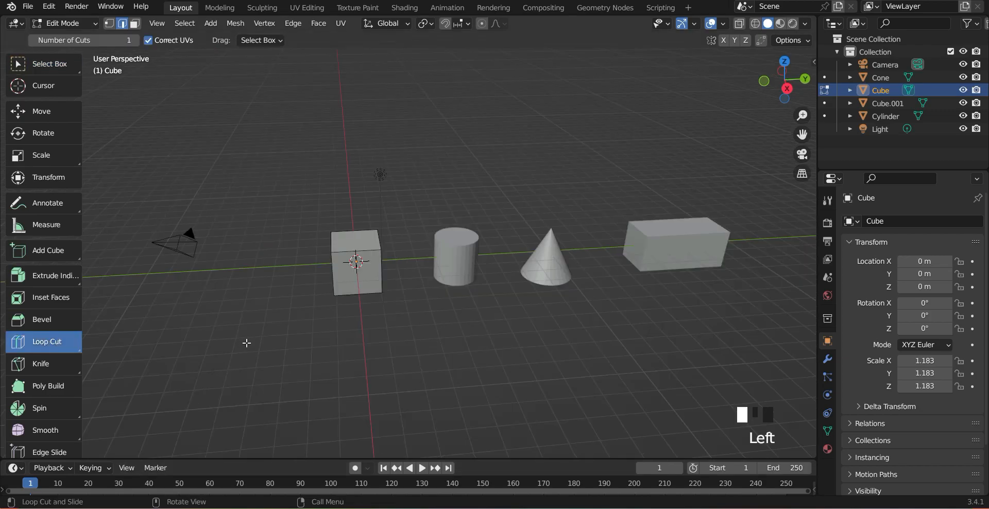
middle_drag(245, 342, 427, 344)
scroll(427, 356, up, 3)
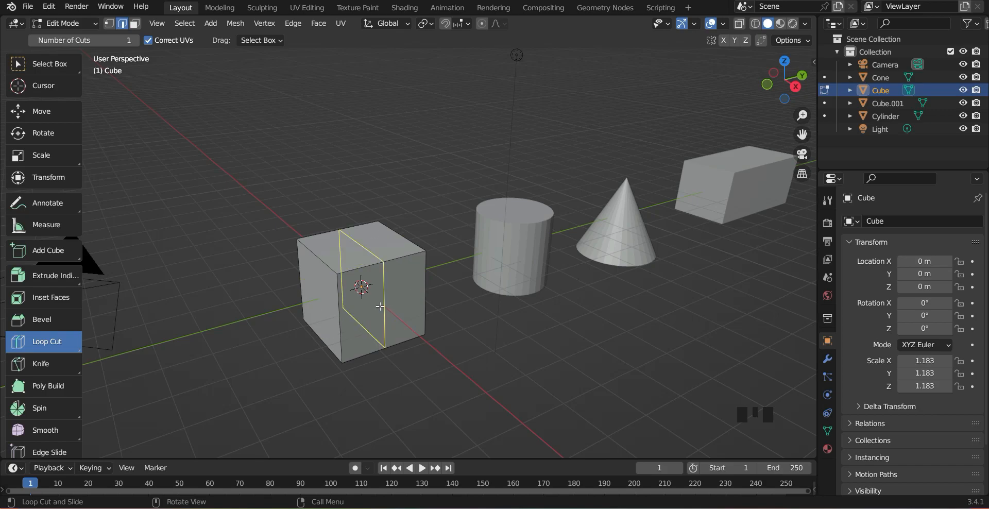
click(370, 247)
click(413, 388)
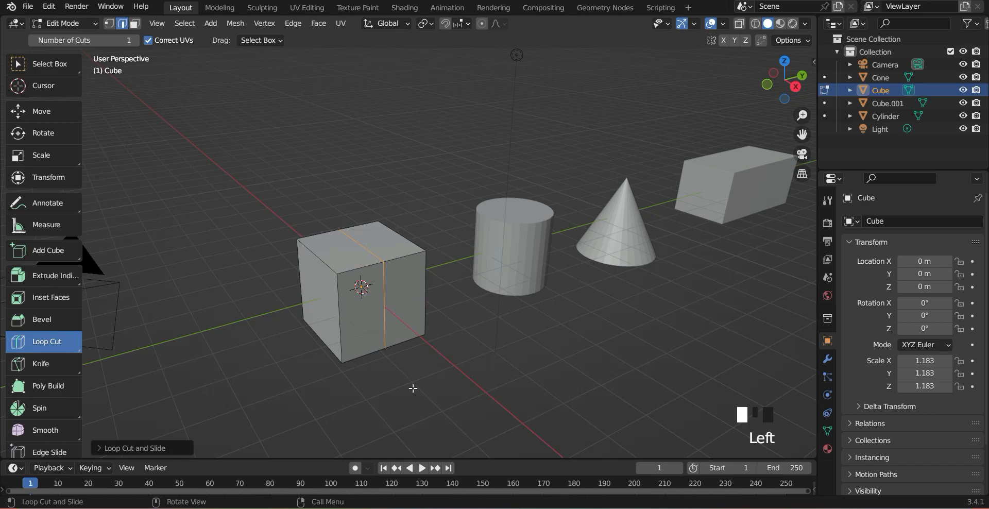
middle_drag(413, 388, 393, 375)
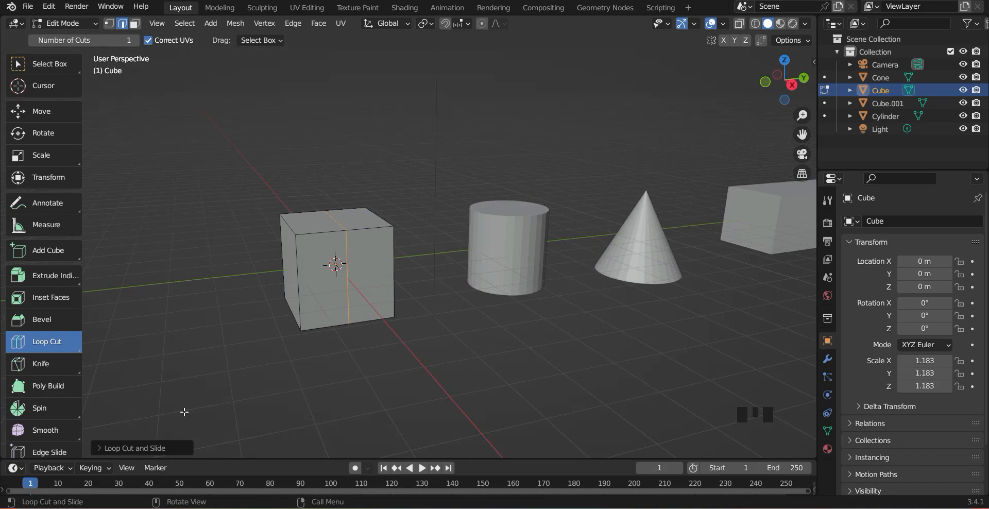
Expand the Loop Cut and Slide settings and raise the number of cuts to 7
click(131, 449)
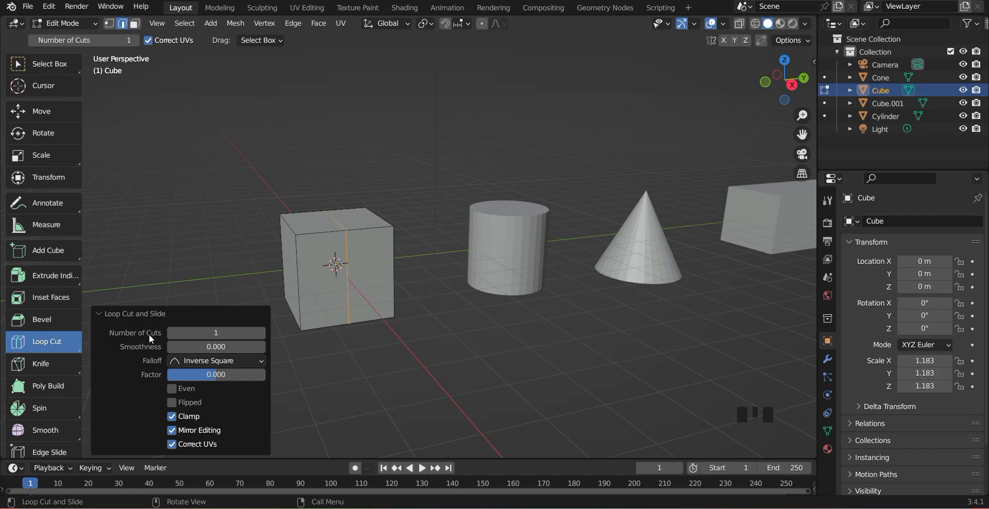
click(261, 332)
click(261, 333)
click(261, 332)
click(261, 332)
click(261, 333)
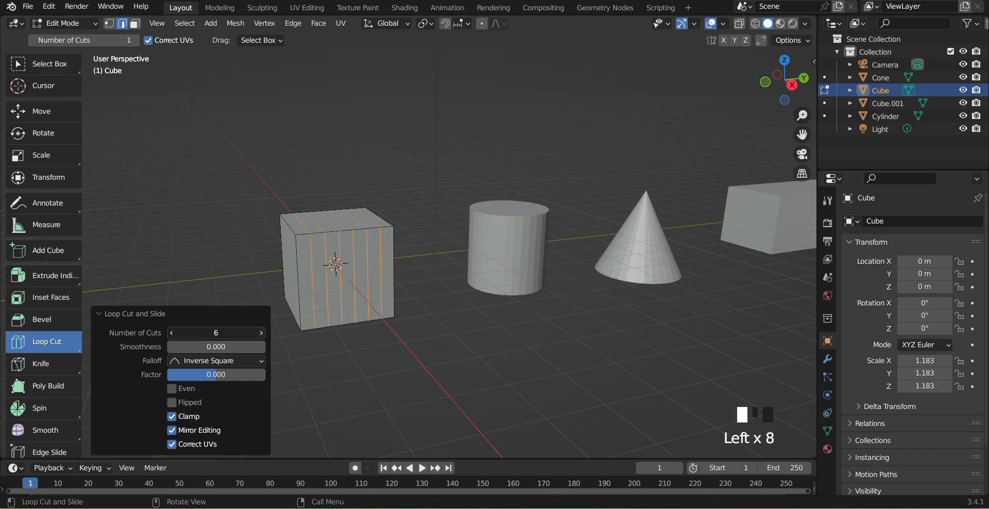
click(261, 333)
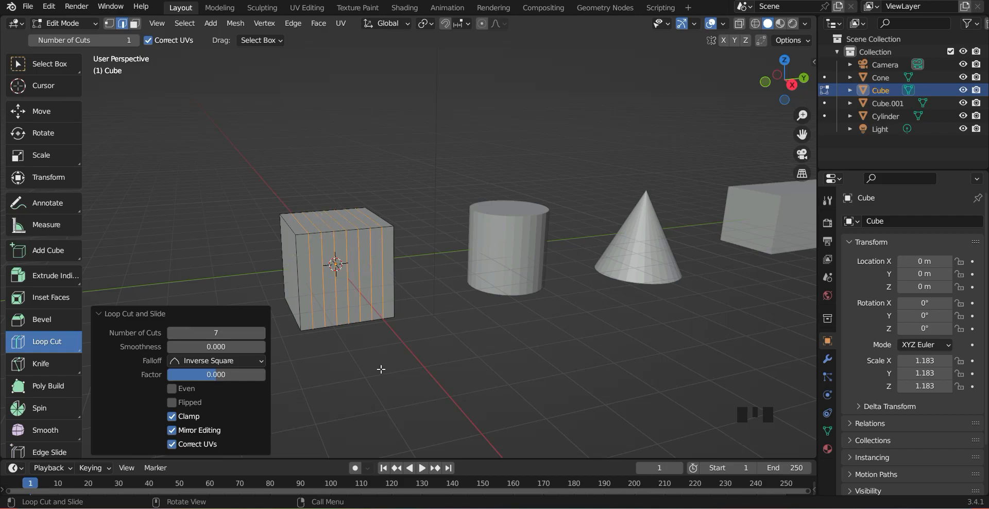
Reduce the number of loop cuts on the cube to 1
click(171, 333)
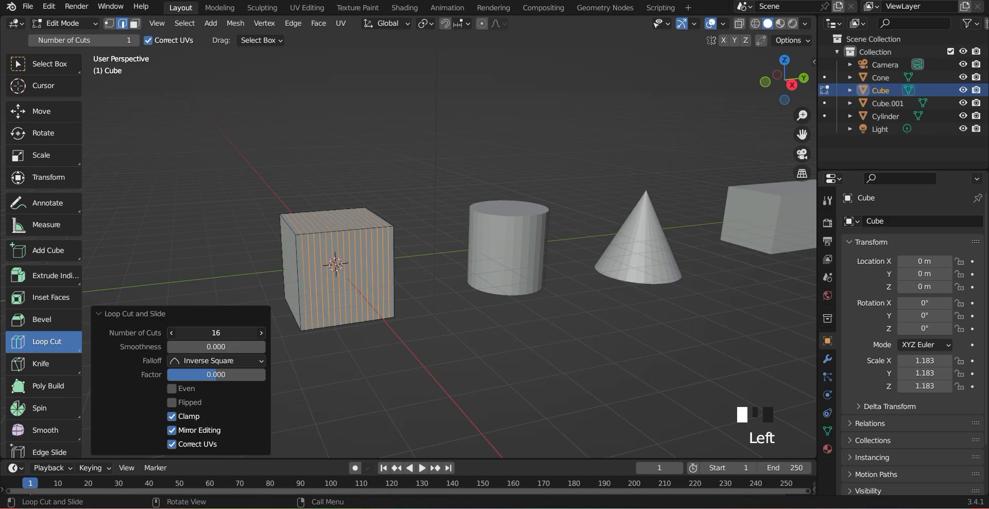
click(171, 333)
click(172, 333)
click(171, 332)
click(172, 333)
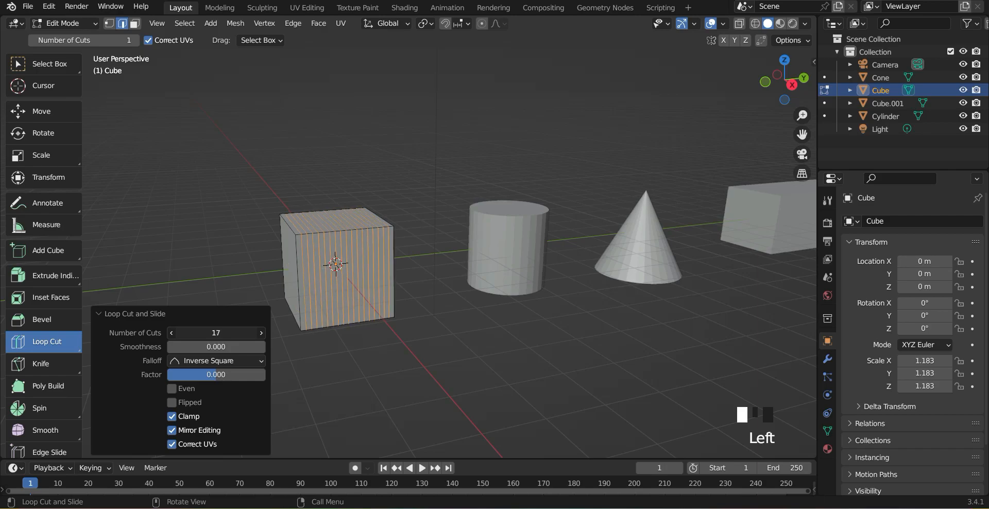
click(171, 333)
click(171, 335)
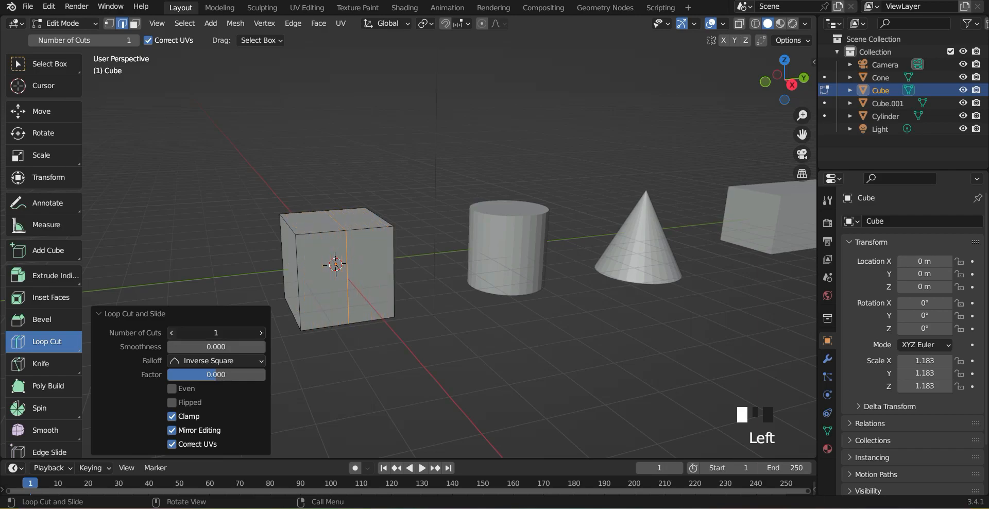
click(171, 335)
click(170, 335)
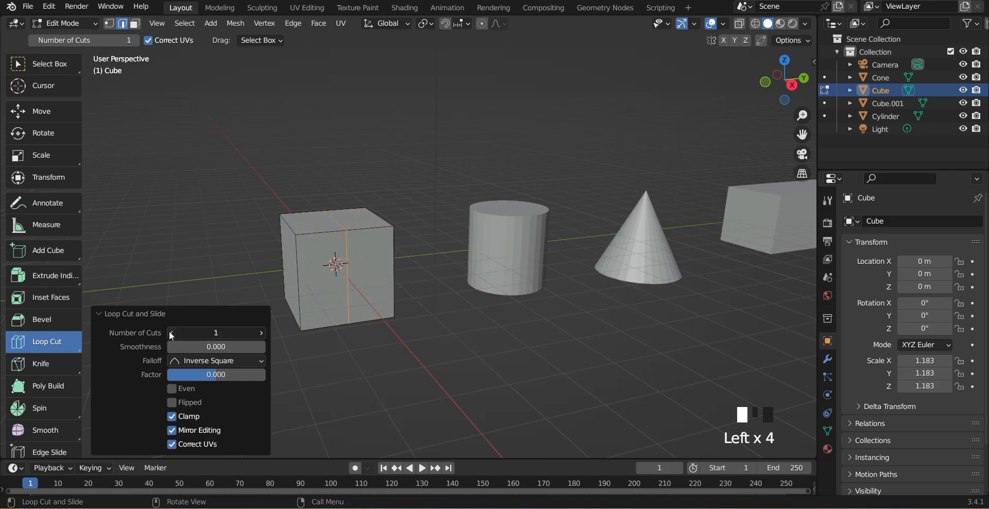
click(403, 387)
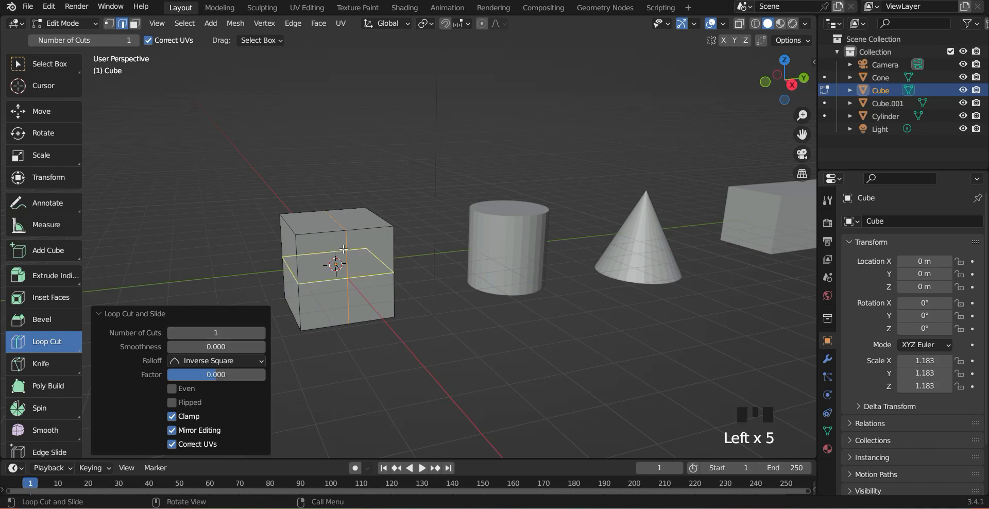
Switch to the Select Box tool, select the cube's middle edge loop and remove it with Dissolve Edges
click(43, 60)
scroll(249, 236, up, 3)
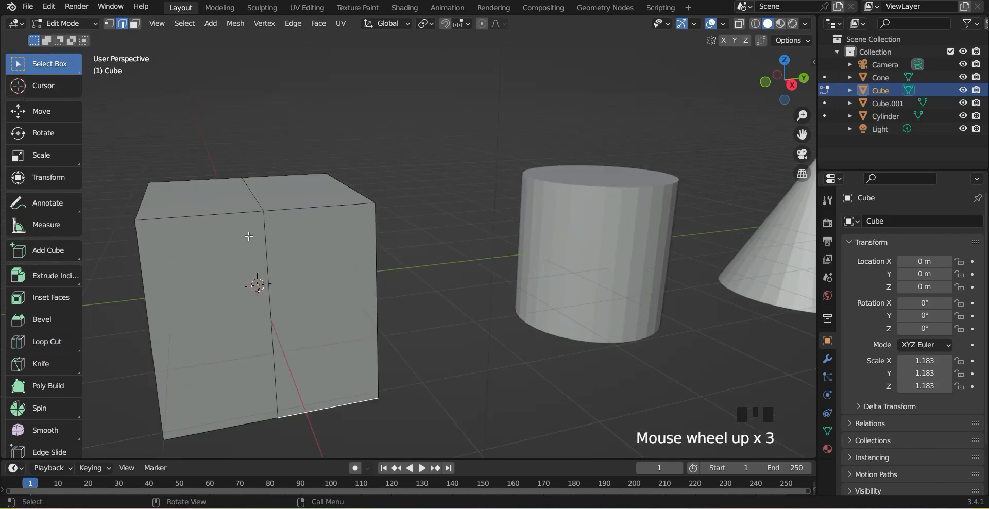
middle_drag(292, 313, 519, 302)
scroll(515, 327, down, 3)
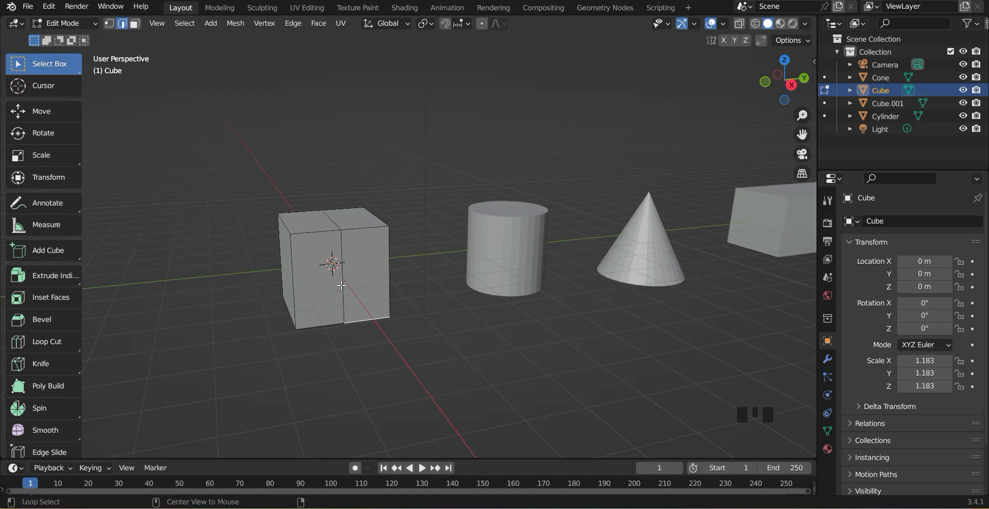
alt+click(342, 302)
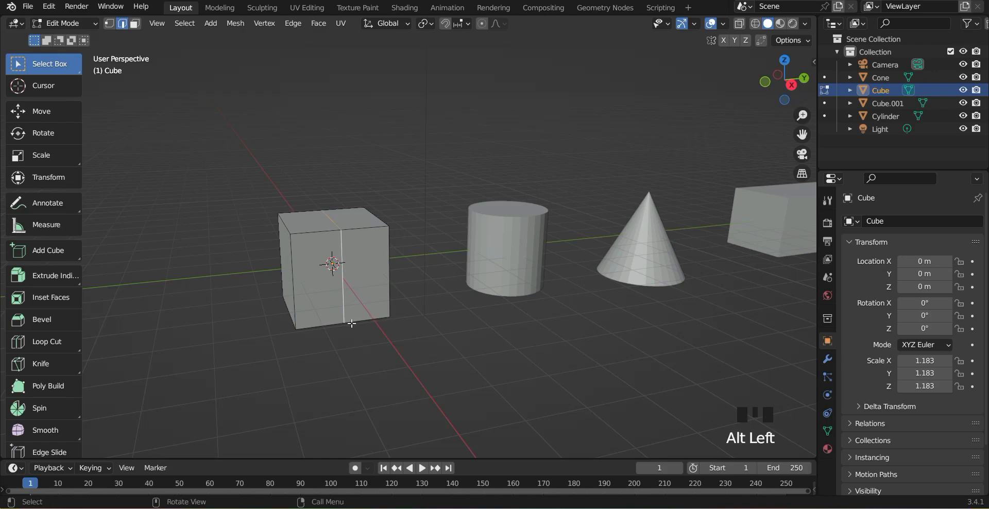
mouse_move(352, 324)
middle_down()
mouse_move(360, 230)
mouse_move(439, 361)
mouse_move(352, 332)
middle_up()
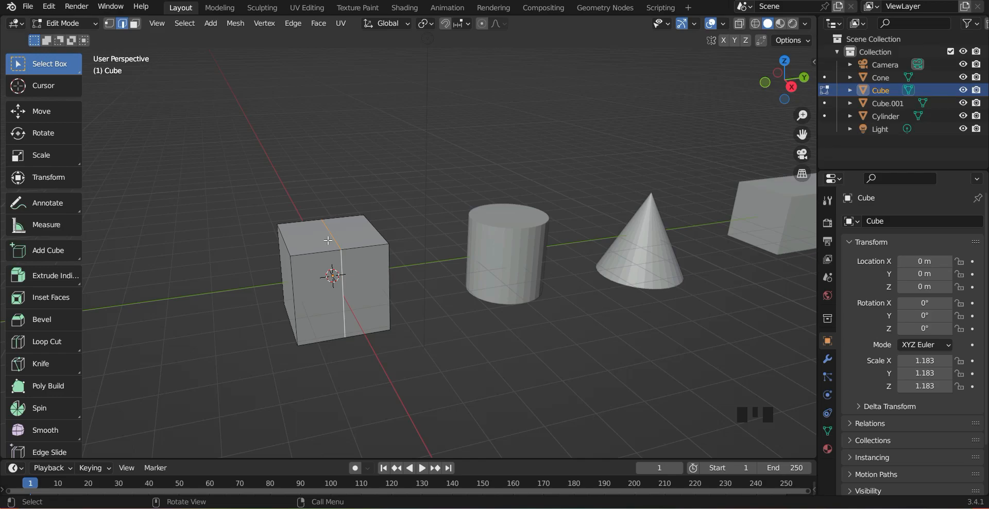
right_click(357, 298)
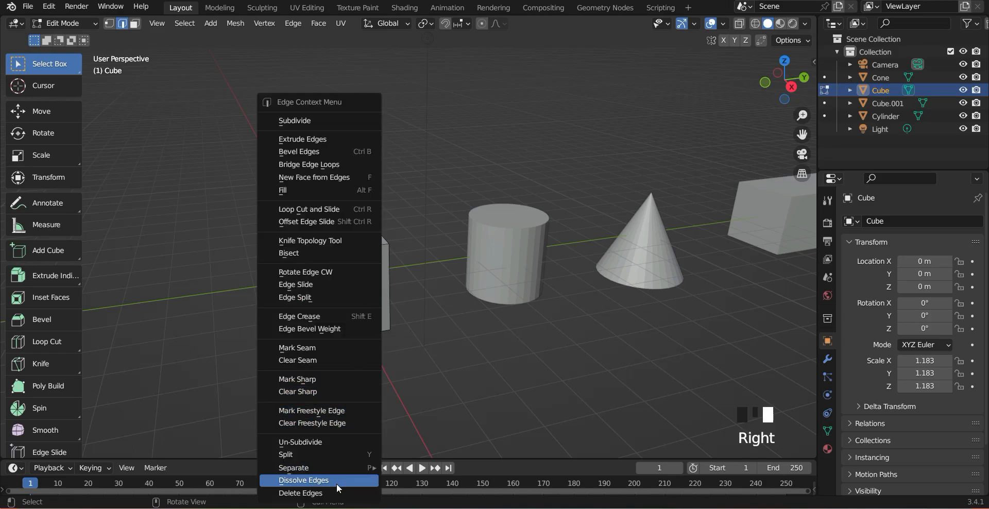
click(336, 480)
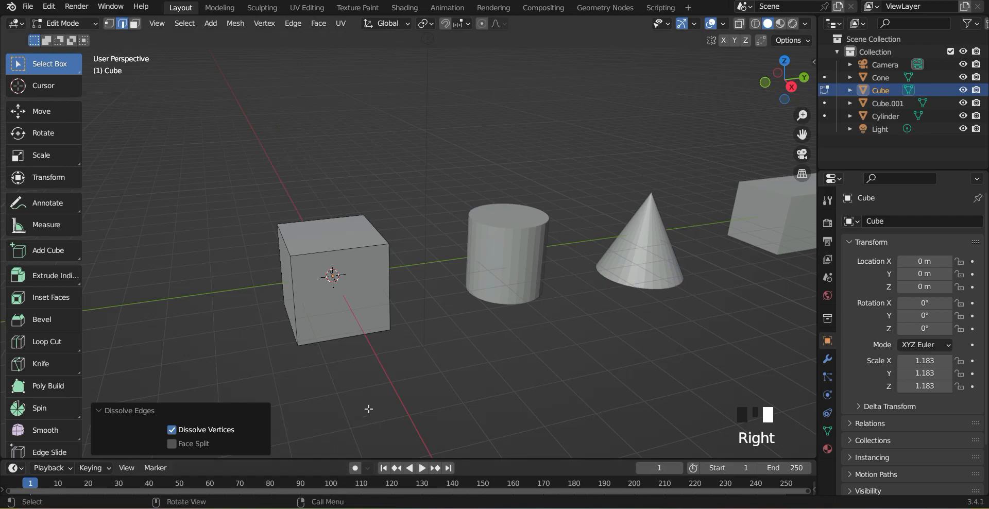
Add vertical loop cuts across the cube, with the number of cuts set to 7 and smoothness to 0
mouse_move(369, 409)
middle_down()
mouse_move(424, 303)
mouse_move(500, 397)
mouse_move(432, 436)
mouse_move(335, 384)
mouse_move(364, 407)
middle_up()
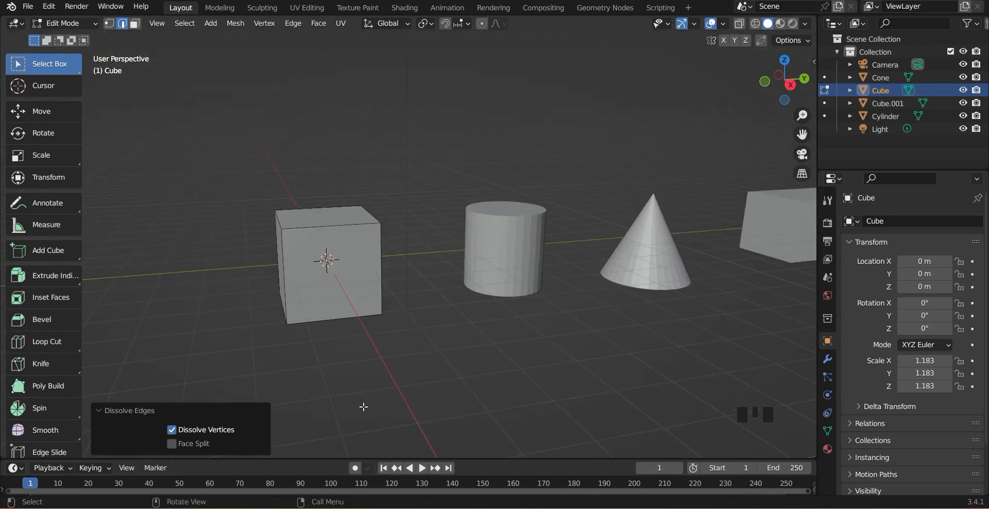
click(49, 342)
click(339, 251)
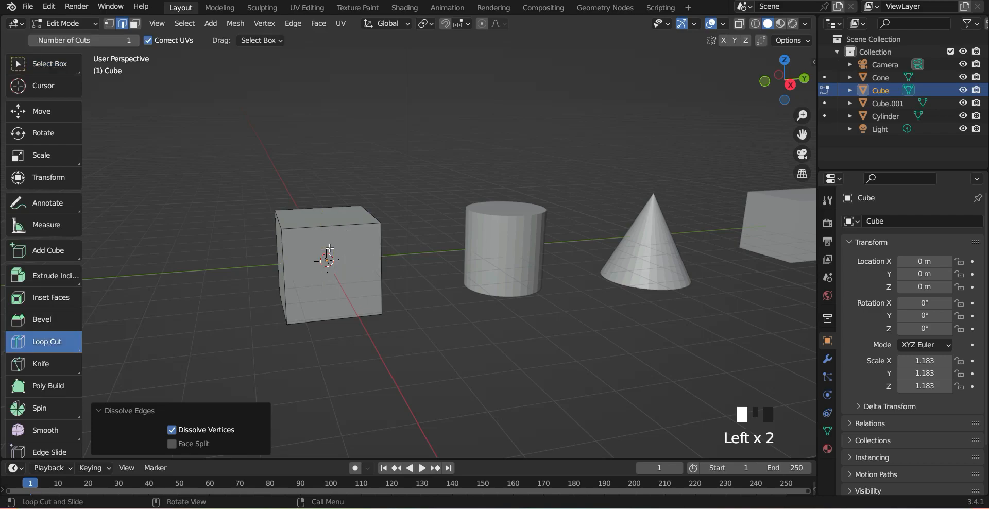
click(336, 245)
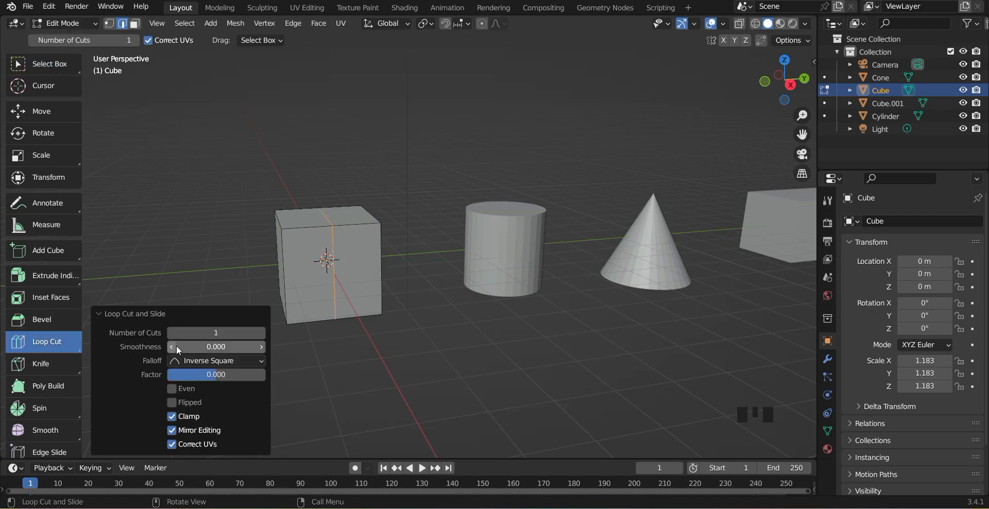
drag(216, 332, 161, 347)
double_click(220, 347)
text(00)
click(349, 363)
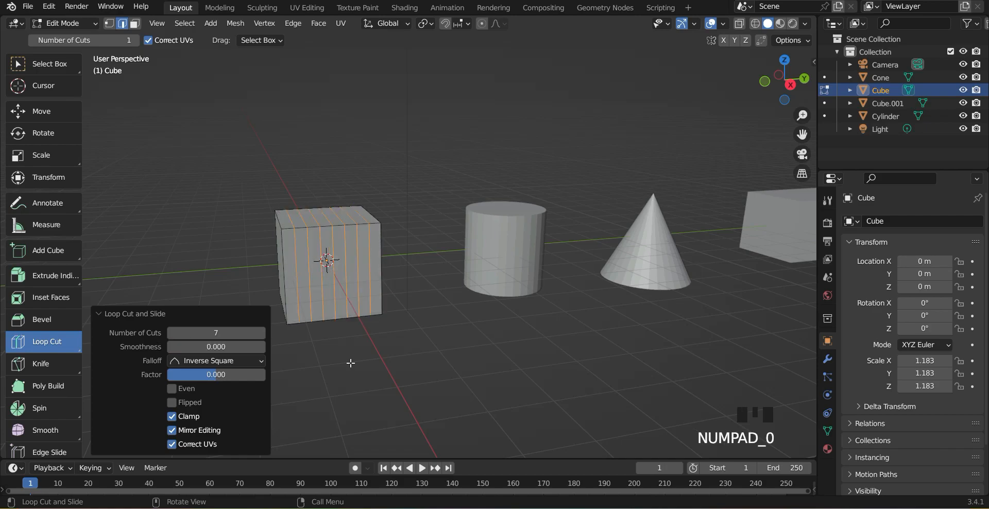
Set the loop cuts' smoothness to -0.990, try the Linear falloff and settle on Sharp
drag(222, 346, 144, 364)
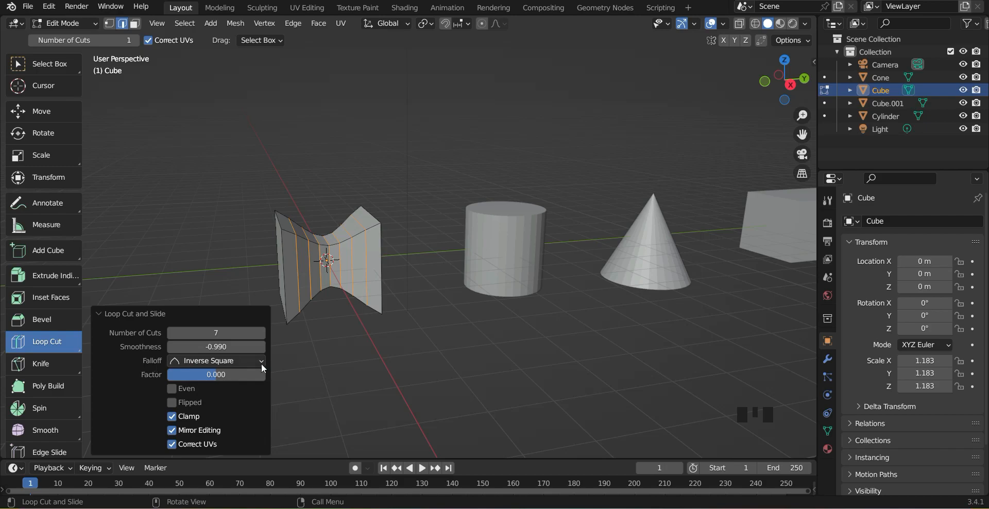
click(243, 357)
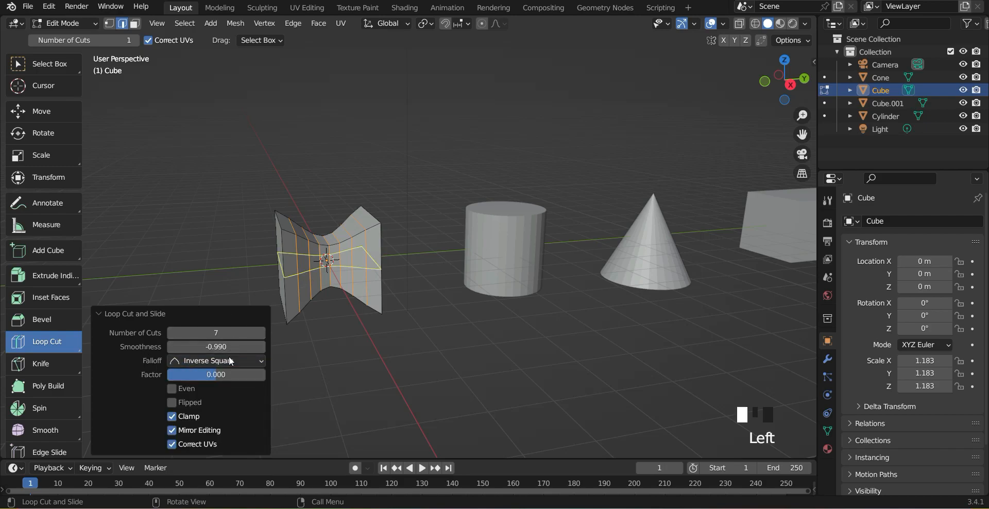
click(229, 357)
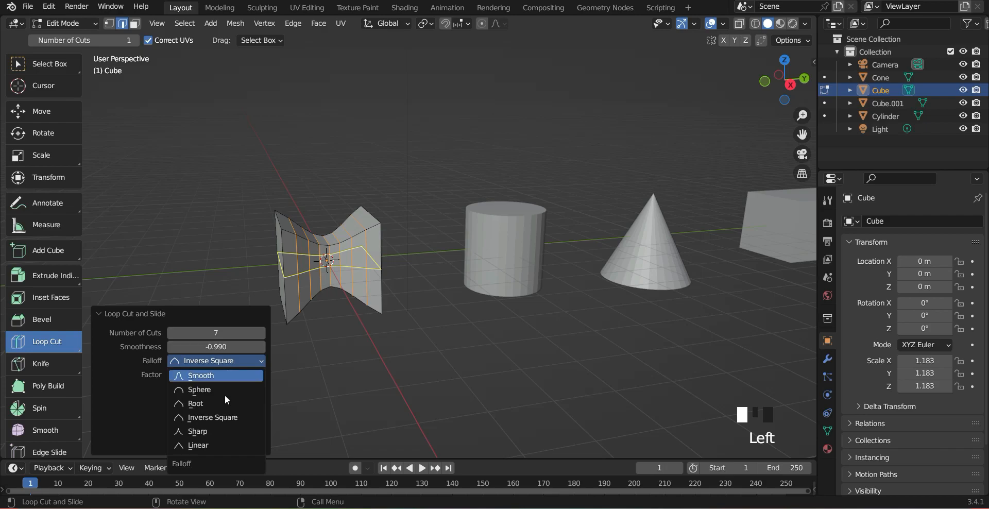
click(212, 445)
click(220, 357)
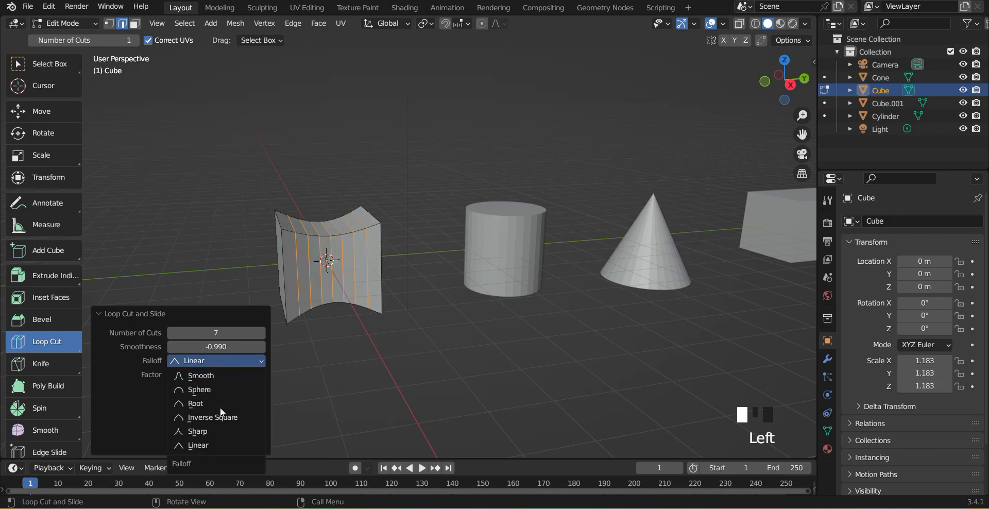
click(209, 434)
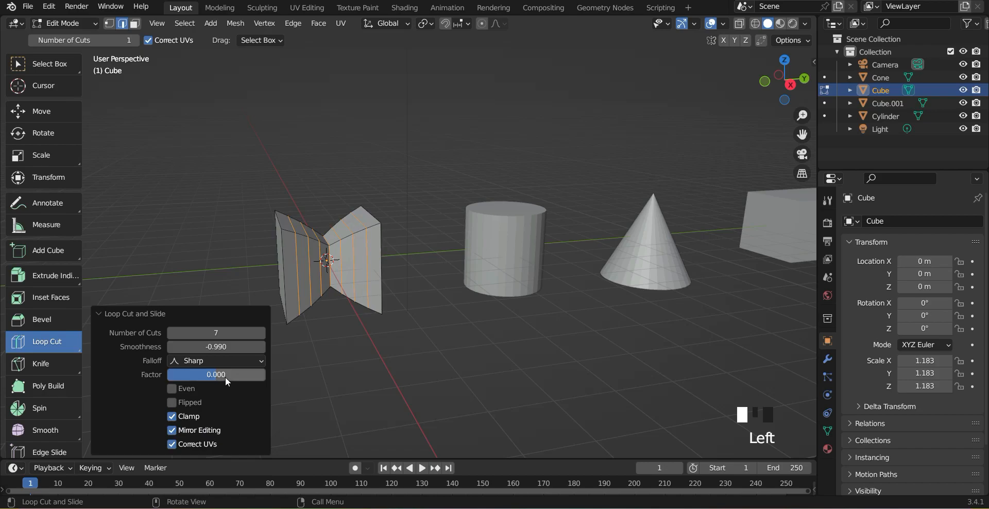
Try the Smooth falloff, switch the loop cuts' falloff to Sphere and slide the cuts with a factor of -0.104
click(227, 346)
click(231, 363)
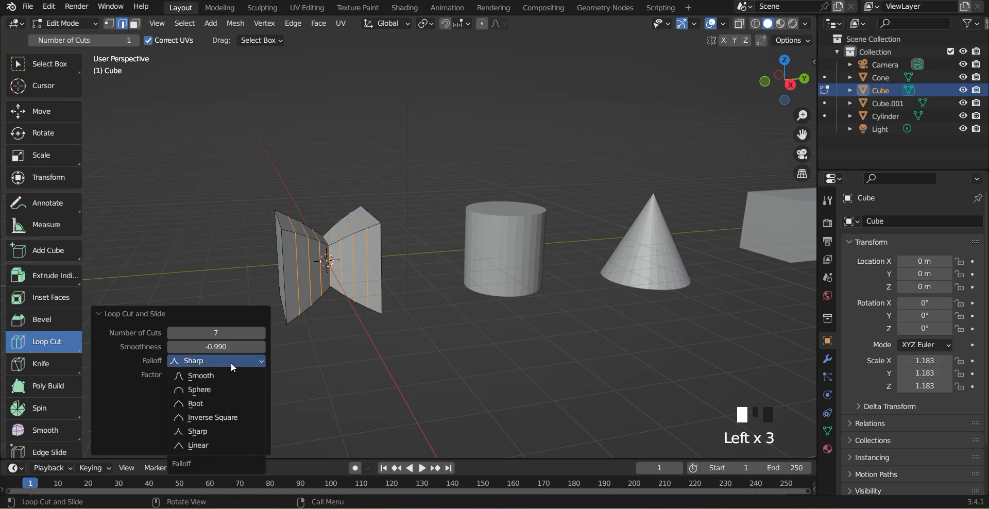
click(223, 375)
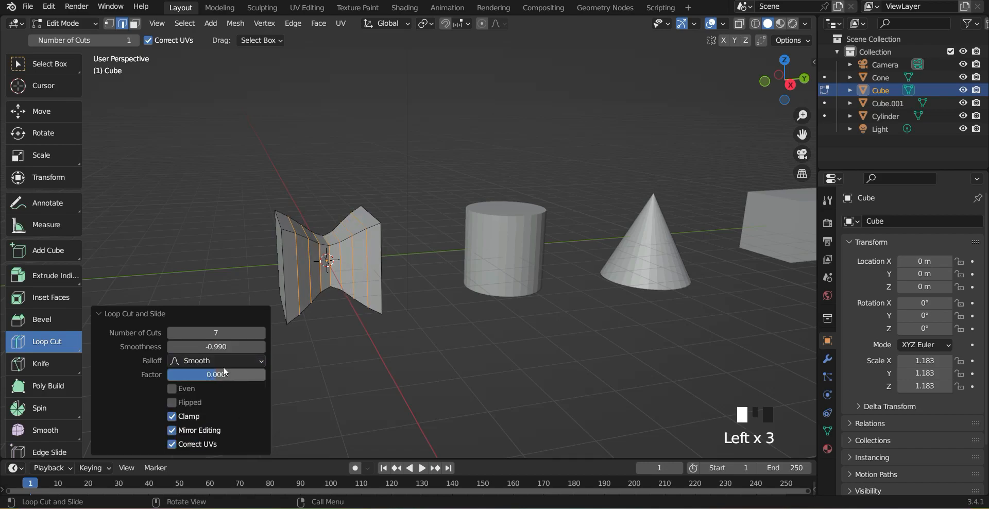
click(229, 357)
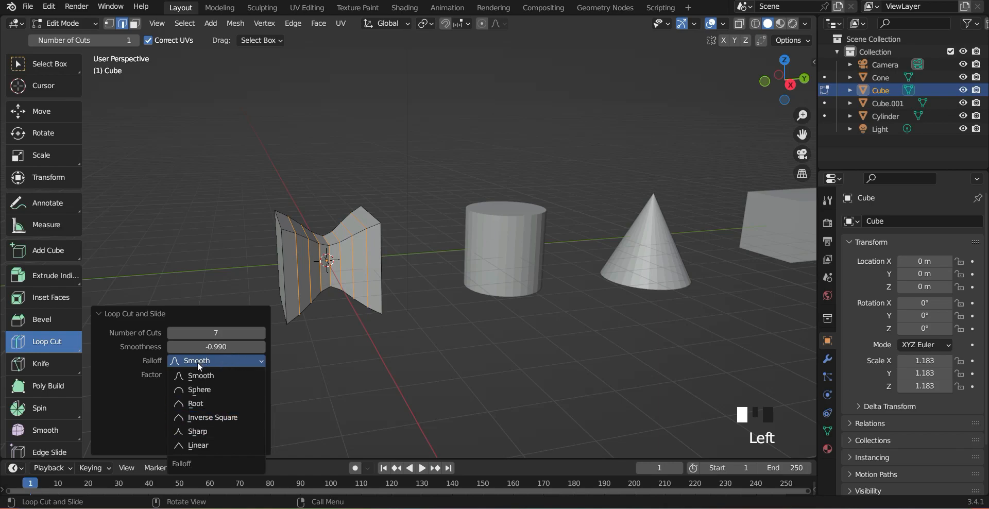
click(195, 390)
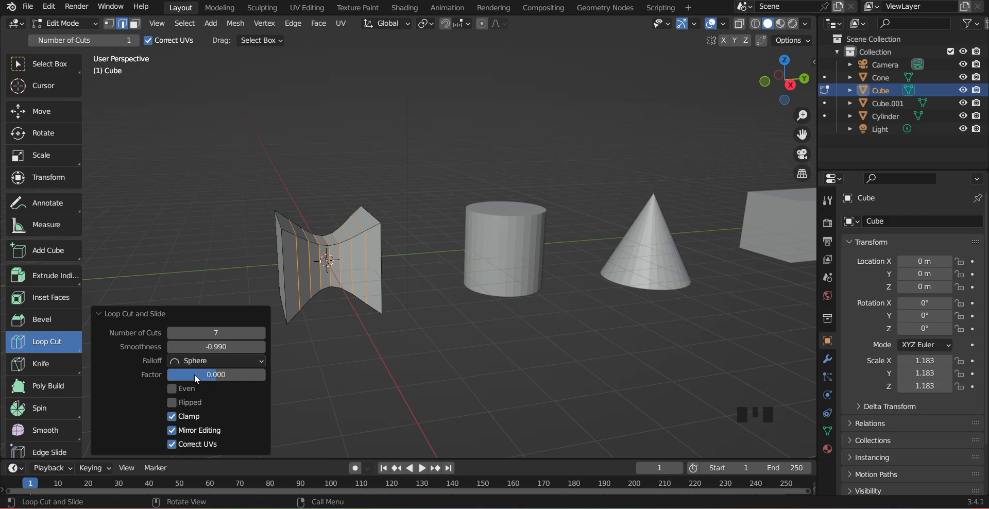
mouse_move(197, 378)
mouse_down()
mouse_move(261, 377)
mouse_move(182, 378)
mouse_move(247, 378)
mouse_move(195, 378)
mouse_move(213, 379)
mouse_up()
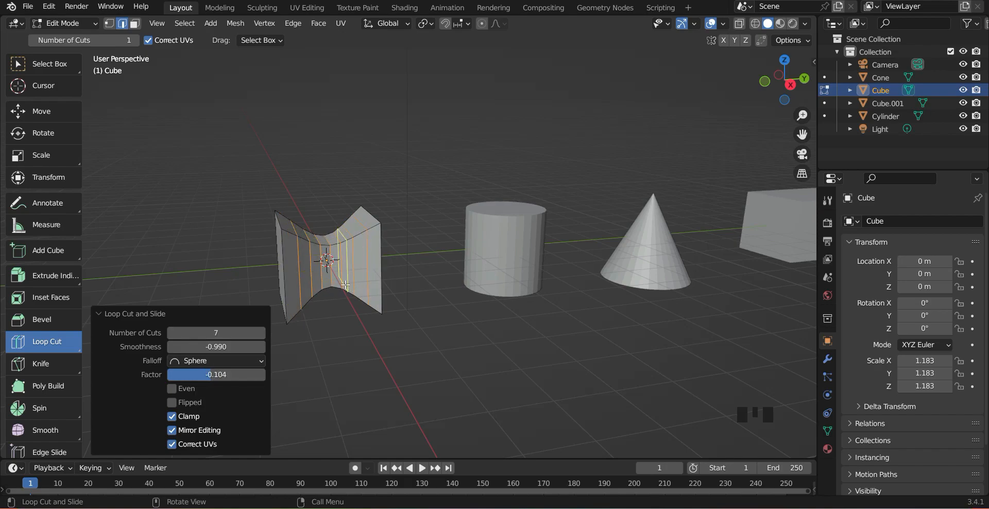
Add horizontal loop cuts around the pinched cube and return to the Select Box tool
click(329, 281)
middle_drag(270, 252, 348, 252)
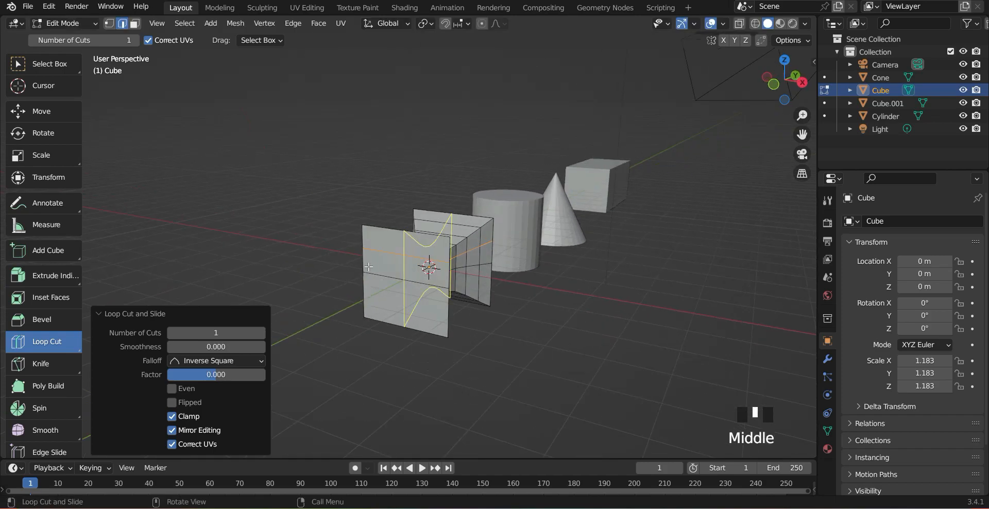
click(44, 63)
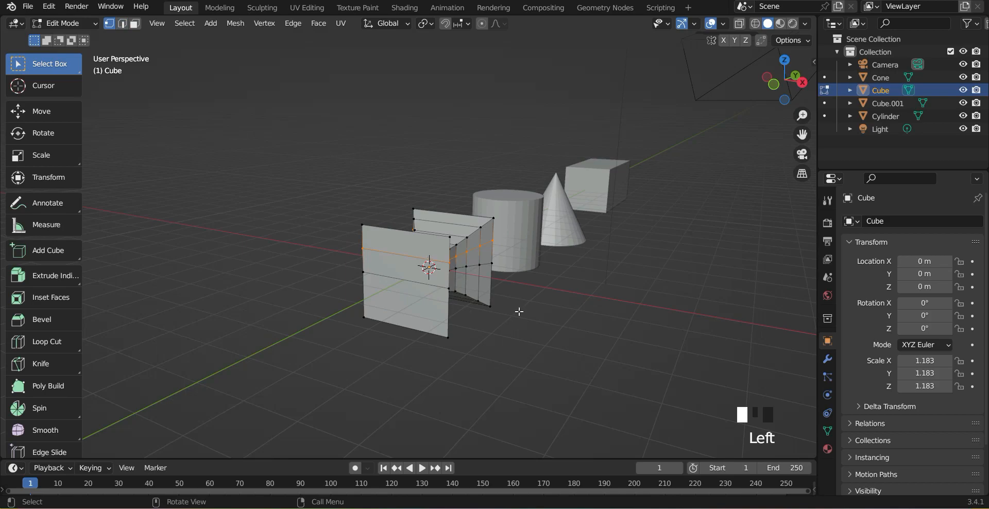
Move one inner vertex on the pinched cube's side about 0.158 m in X, -0.128 m in Y and -0.742 m in Z, and inspect the mesh
shift+middle_drag(519, 311, 399, 294)
scroll(400, 293, up, 3)
click(222, 196)
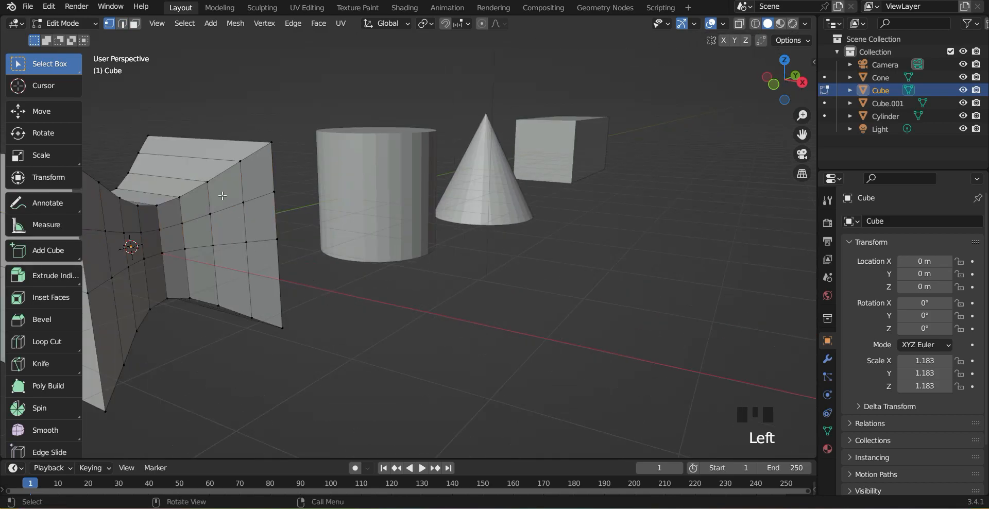
click(243, 202)
key(g)
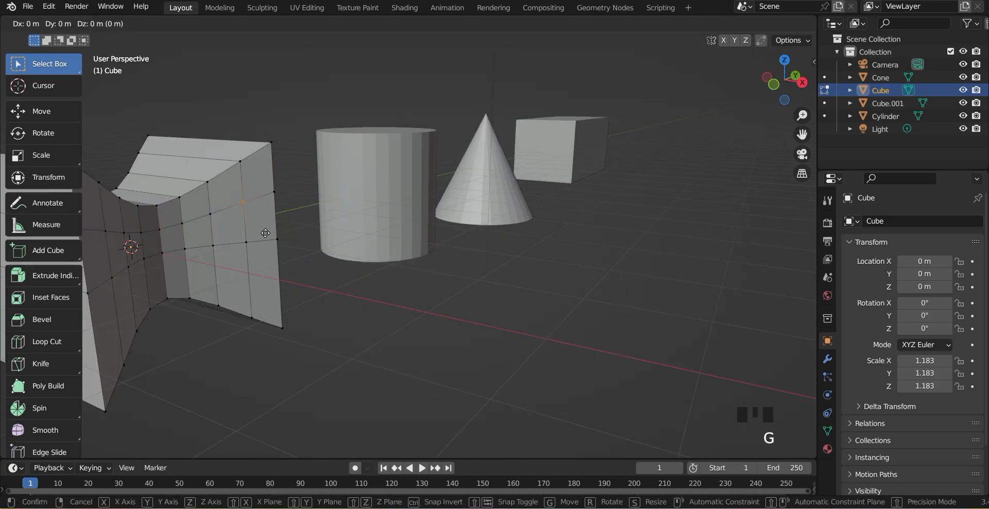
click(245, 247)
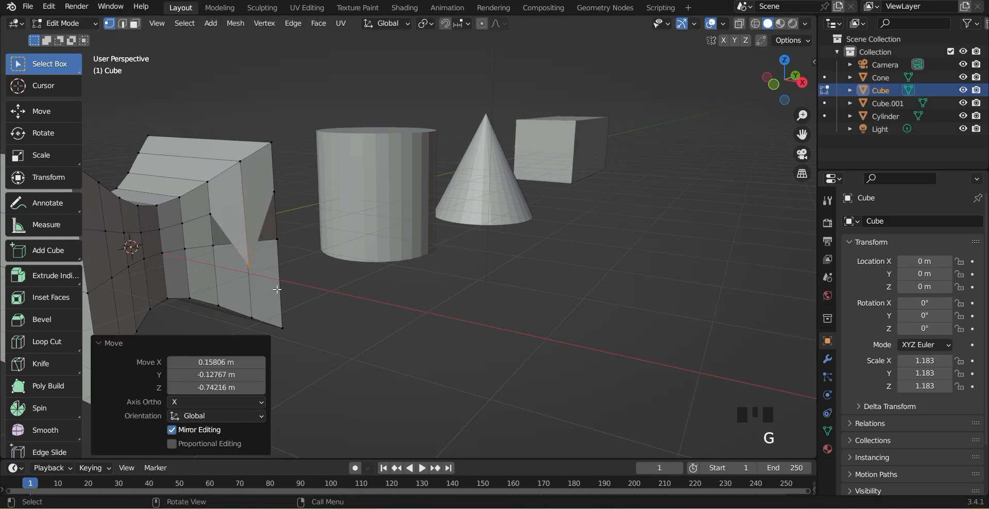
shift+middle_drag(238, 286, 489, 298)
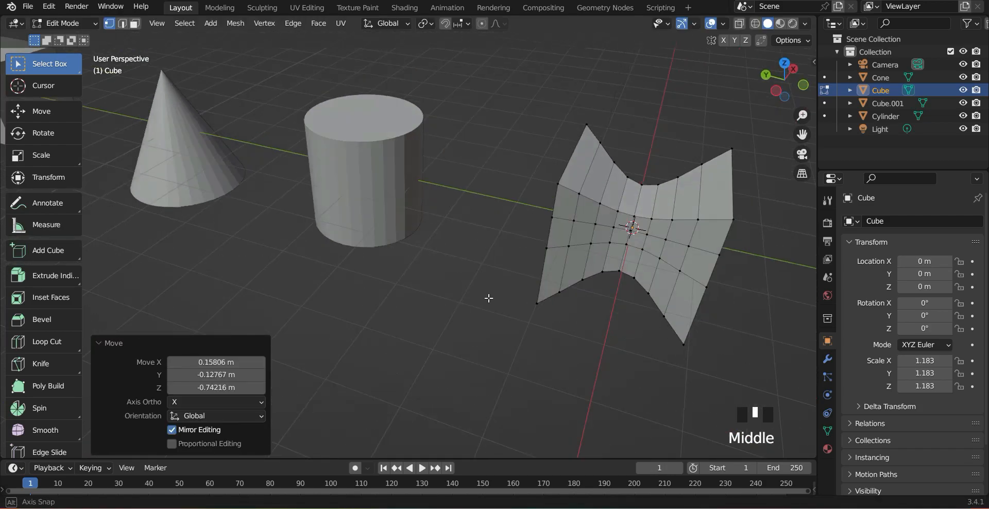
click(588, 236)
click(591, 241)
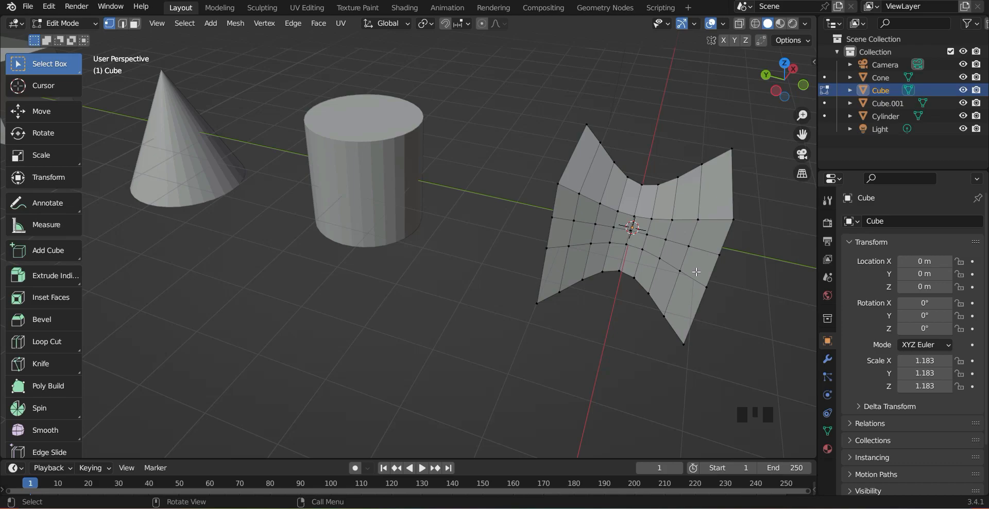
Add a 2 m cube to the mesh and move it about -3.26 m in X, -0.80 m in Y and 3.20 m in Z
middle_drag(755, 300, 579, 304)
scroll(611, 309, down, 2)
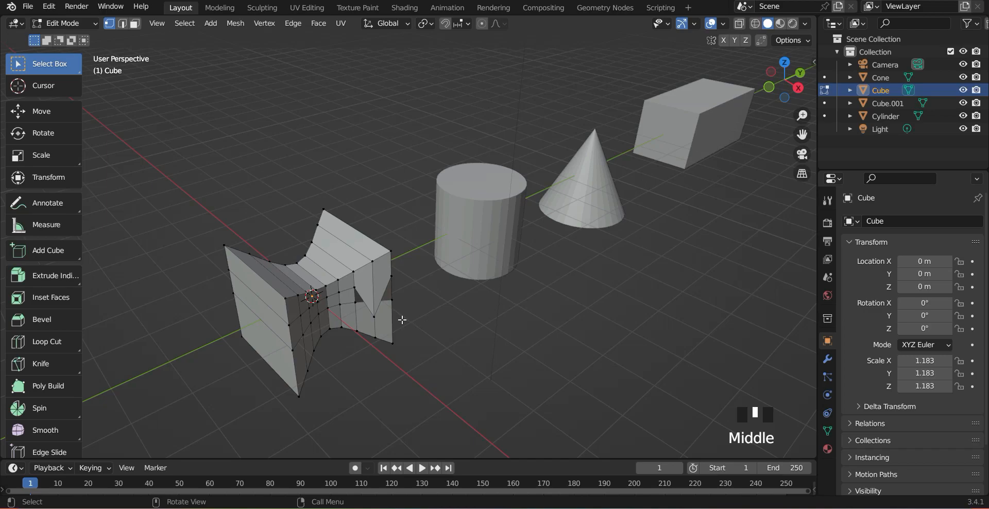
scroll(404, 356, down, 3)
key(shift+a)
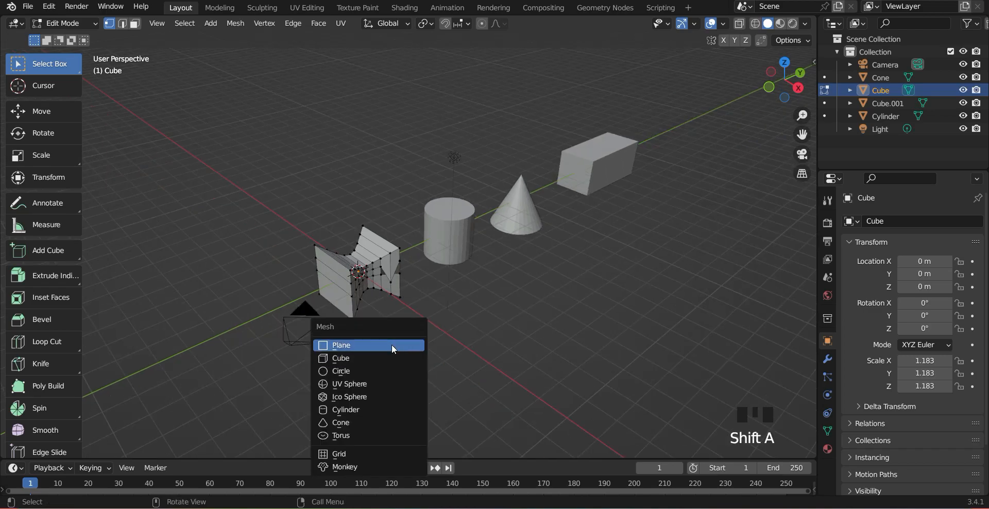
click(388, 357)
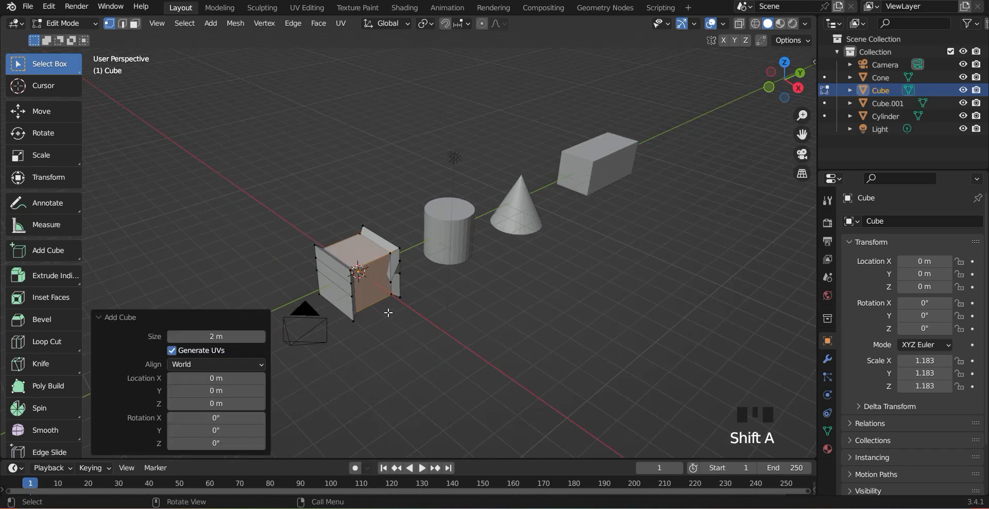
key(g)
click(319, 216)
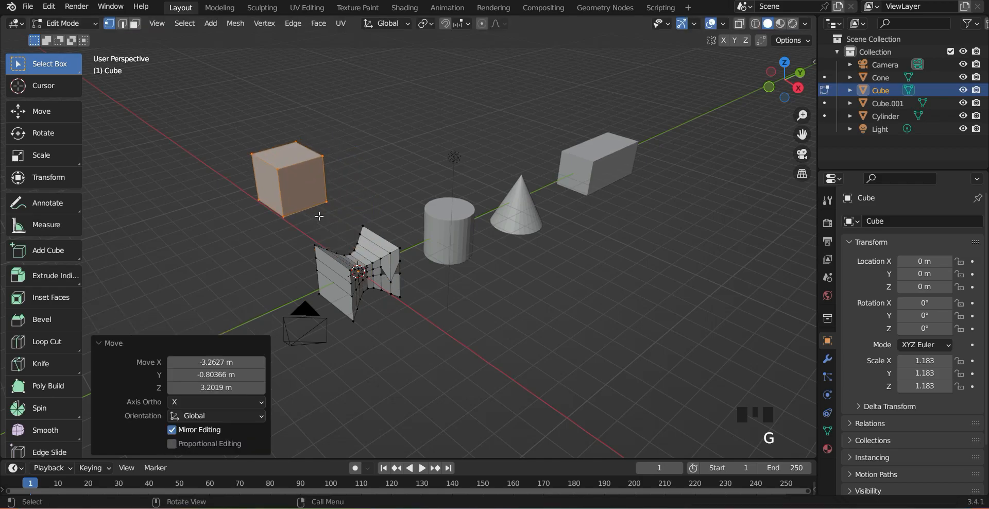
Switch to edge selection mode and select the upper back edge of the new cube
middle_drag(320, 216, 249, 145)
click(125, 33)
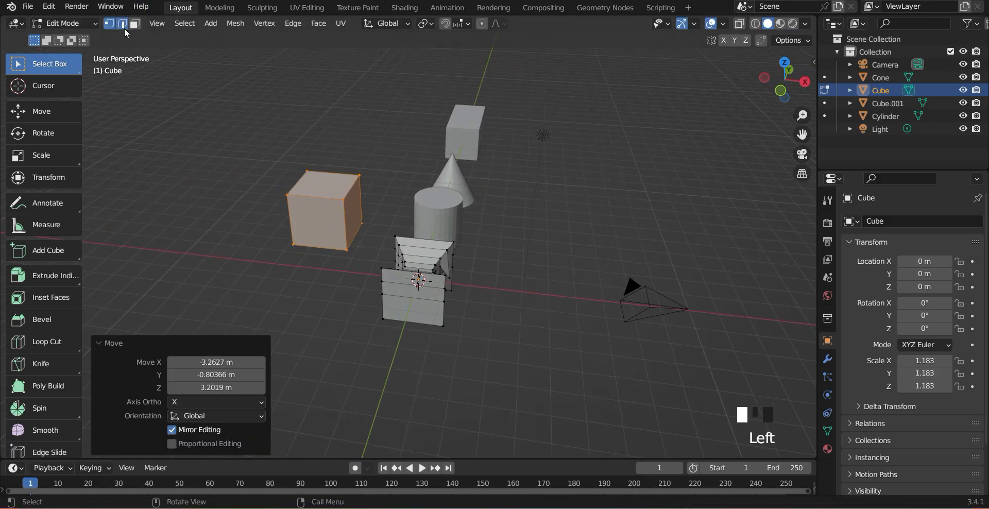
click(345, 156)
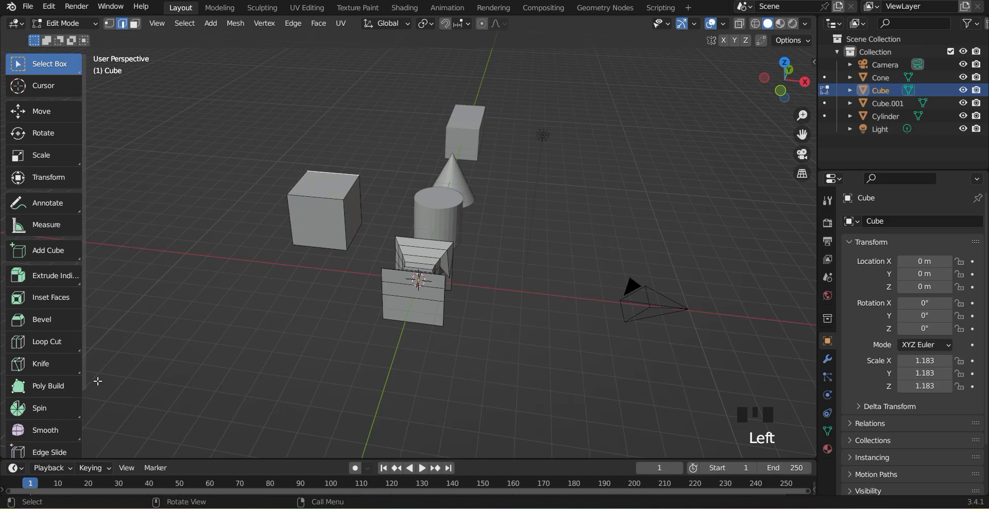
middle_drag(349, 273, 321, 184)
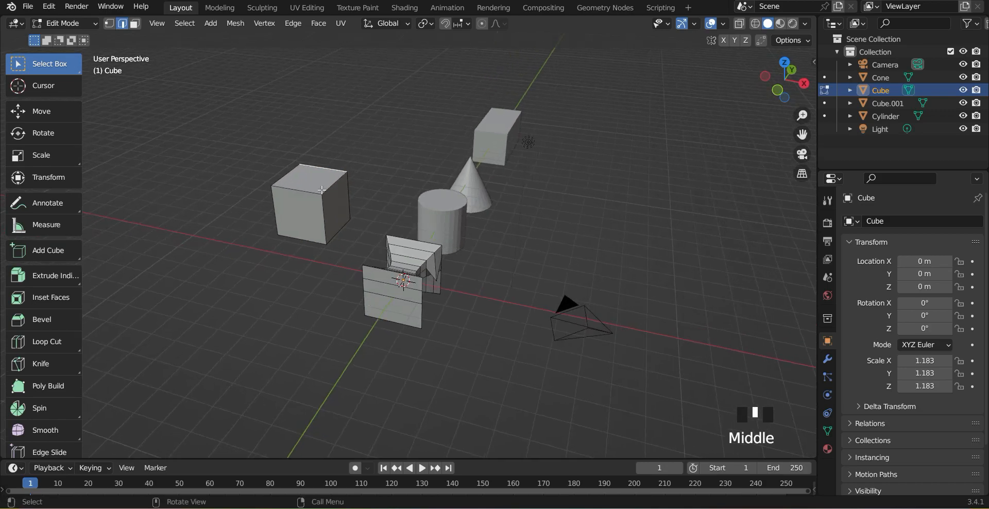
Try a single vertical loop cut on the new cube, slid to a factor of about -0.573, and undo it
key(ctrl+r)
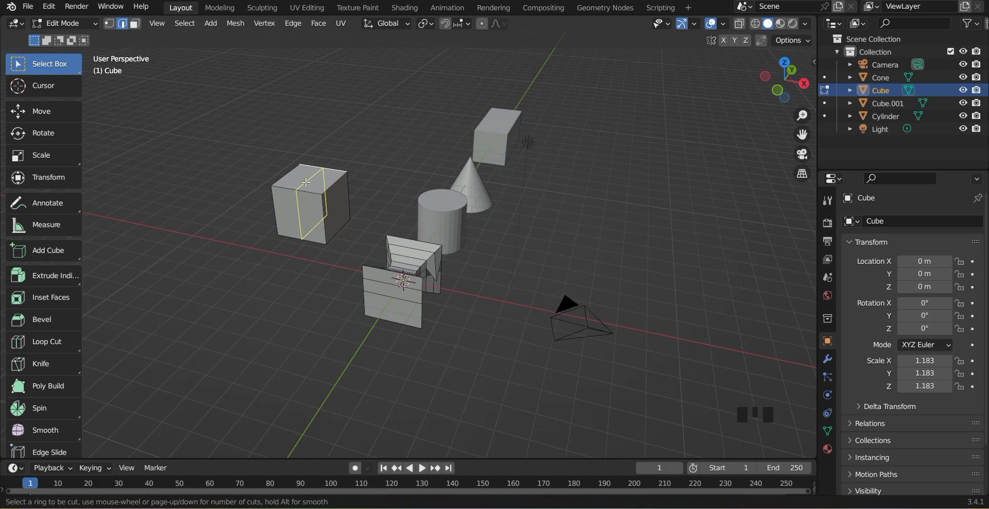
scroll(312, 171, up, 1)
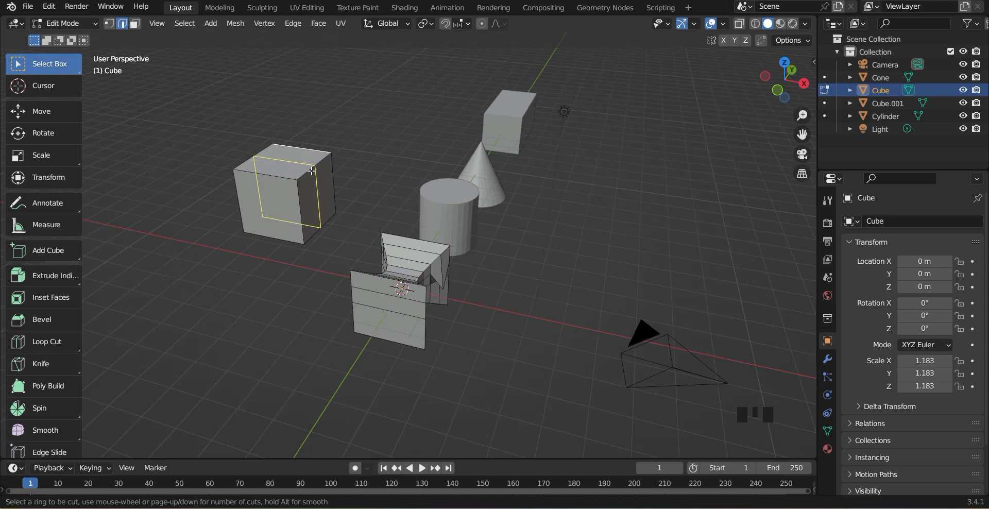
click(284, 157)
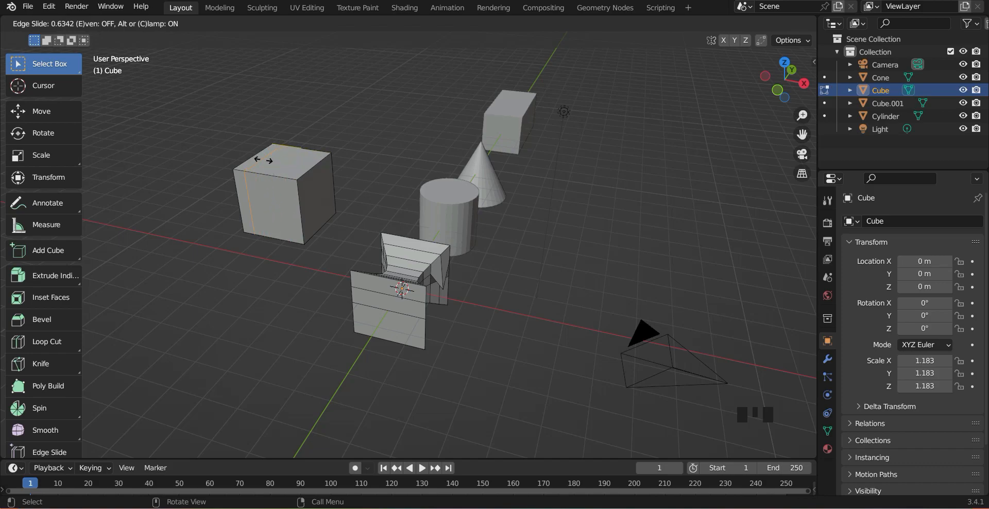
click(299, 160)
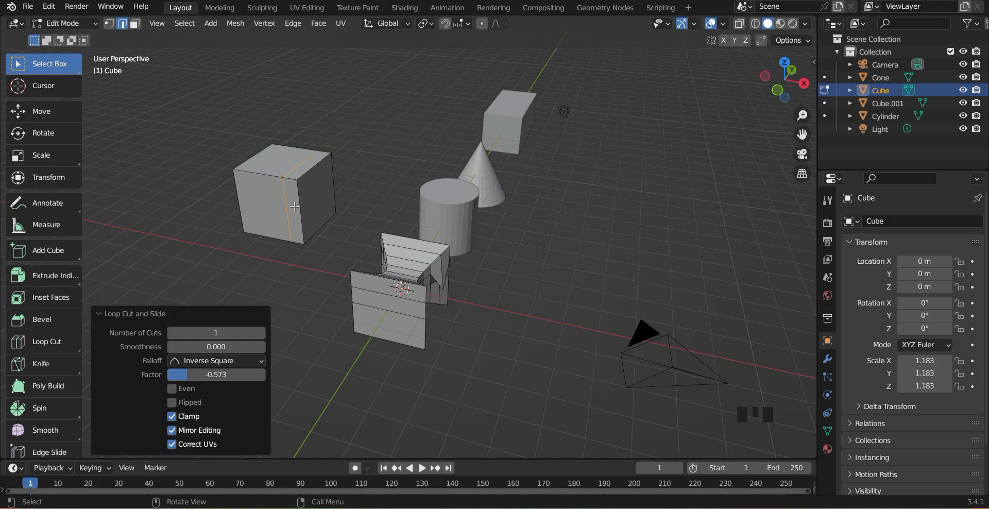
middle_drag(294, 206, 317, 266)
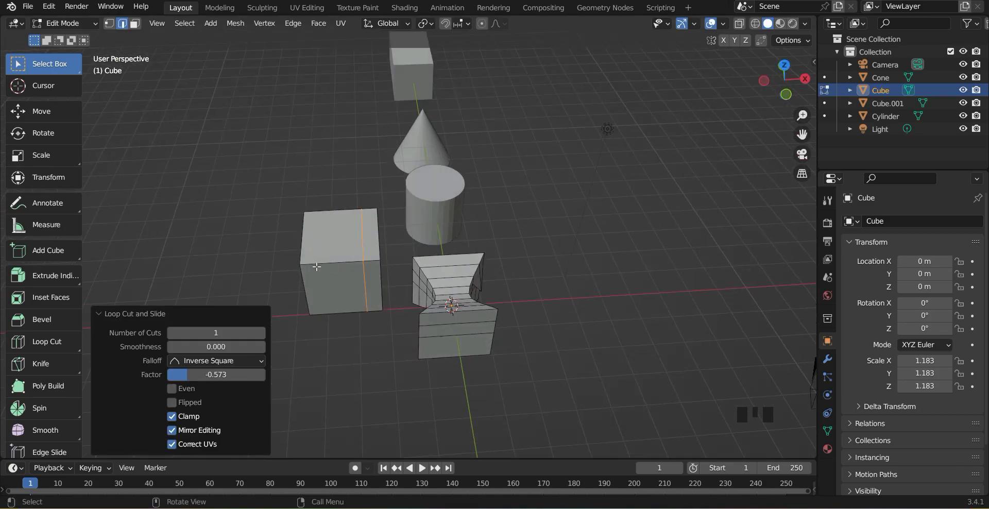
key(ctrl+z)
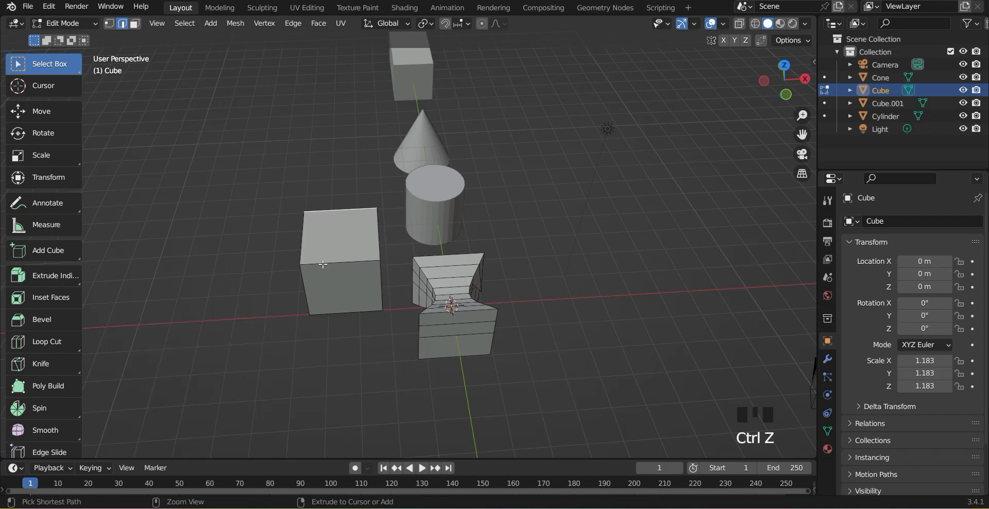
Start a vertical loop cut on the new cube, raise the number of cuts to 5 and reduce it to 1
key(ctrl+r)
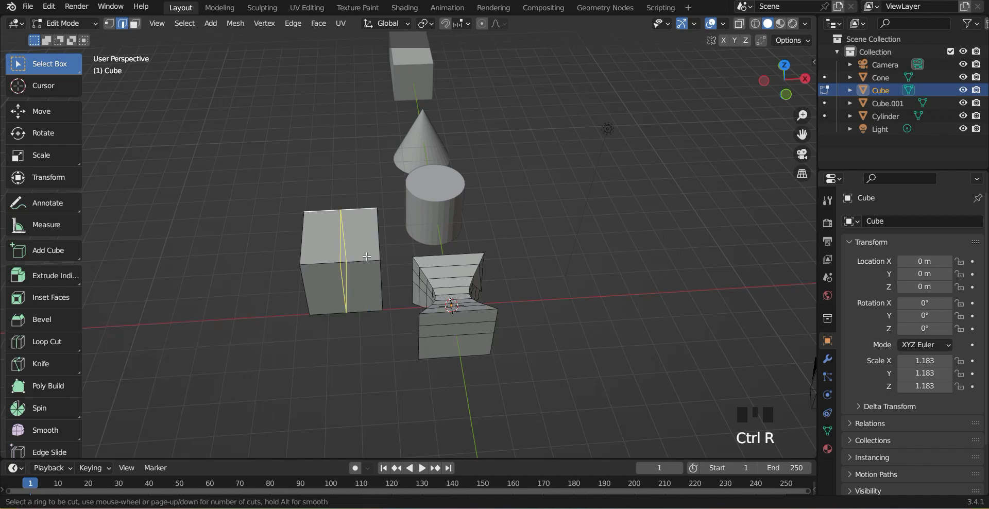
scroll(366, 256, up, 2)
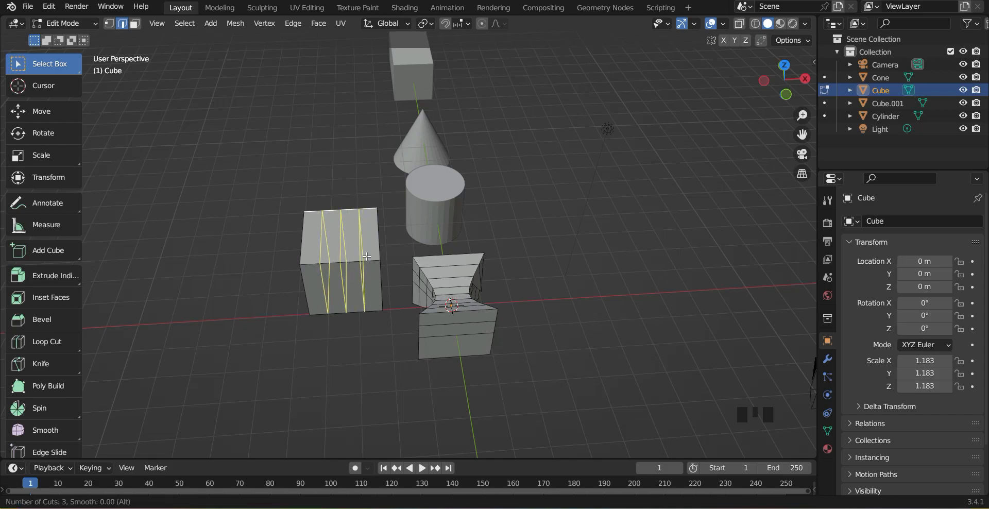
scroll(366, 256, up, 2)
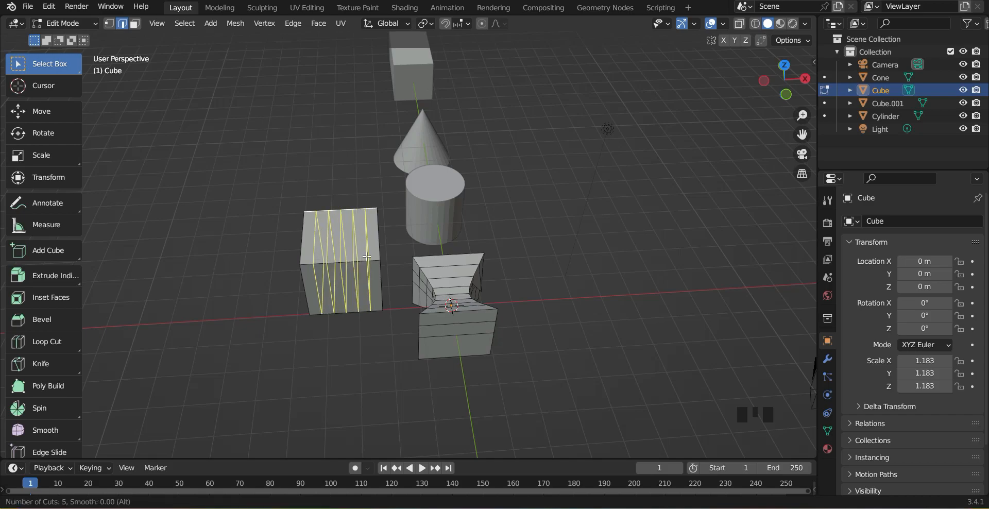
scroll(367, 256, down, 4)
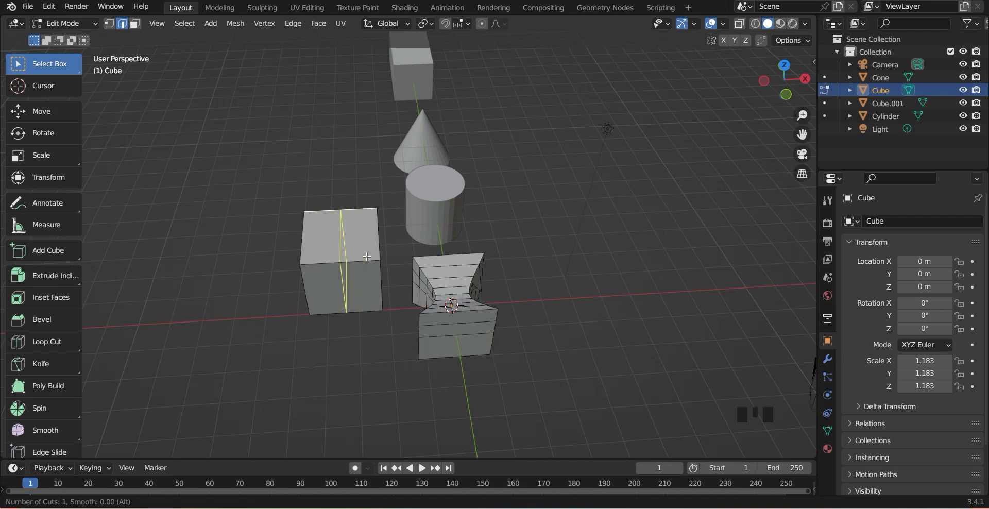
Place the single loop cut on the new cube with a slide factor of about 0.549, and undo it
click(366, 256)
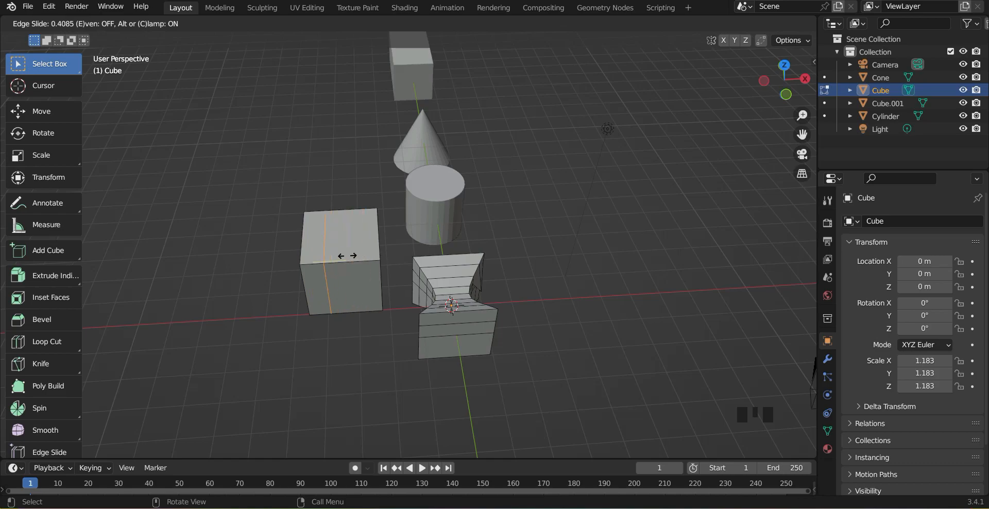
click(342, 256)
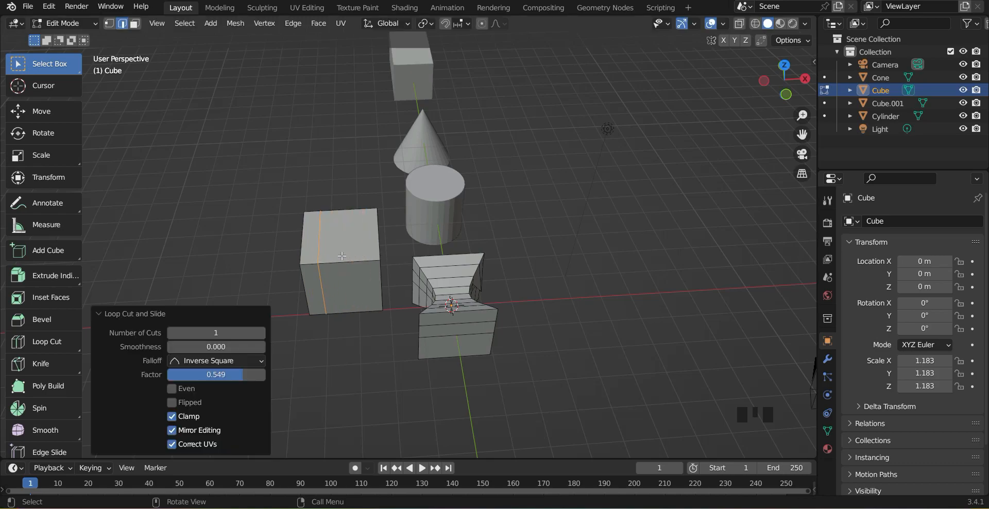
middle_drag(347, 300, 210, 321)
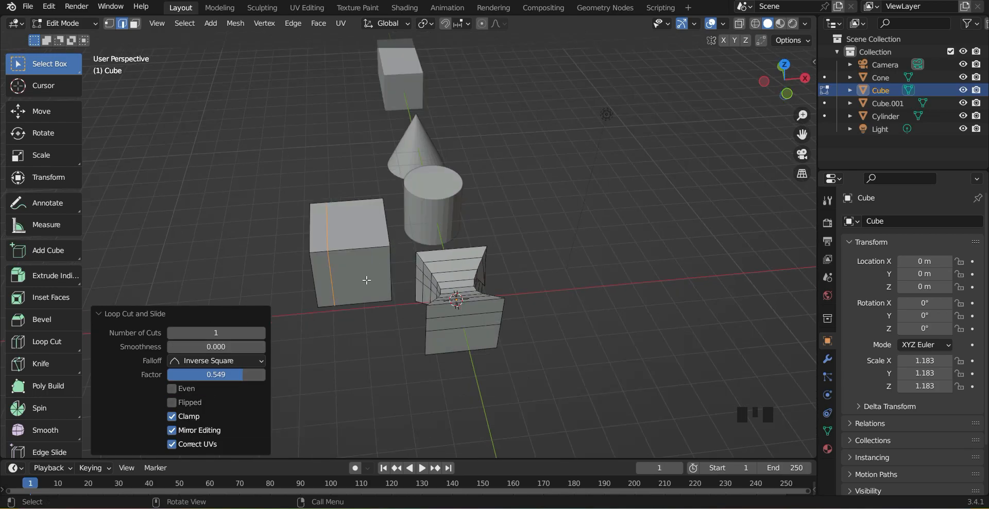
click(360, 313)
key(ctrl+z)
key(ctrl+z)
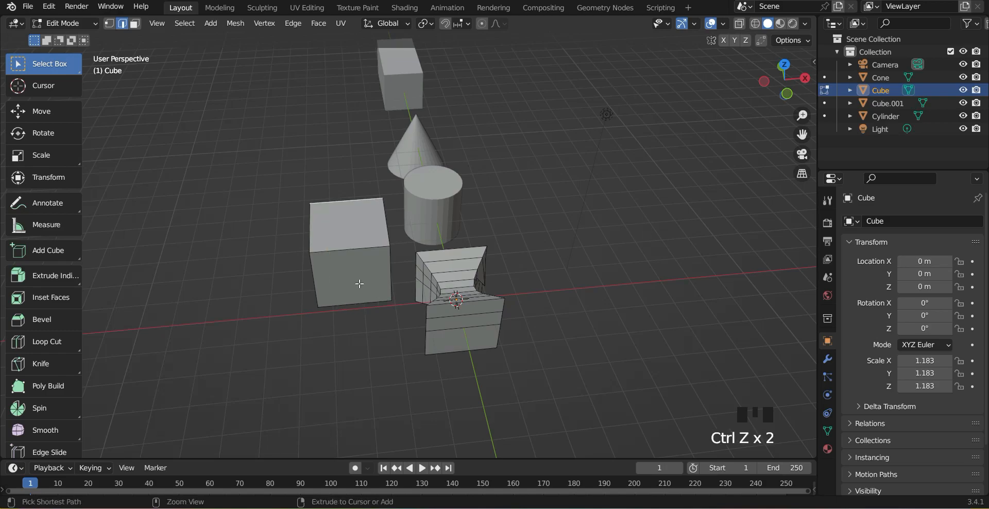
Add a single vertical loop cut to the new cube, cancelling the slide to keep it centred at factor 0
key(ctrl+r)
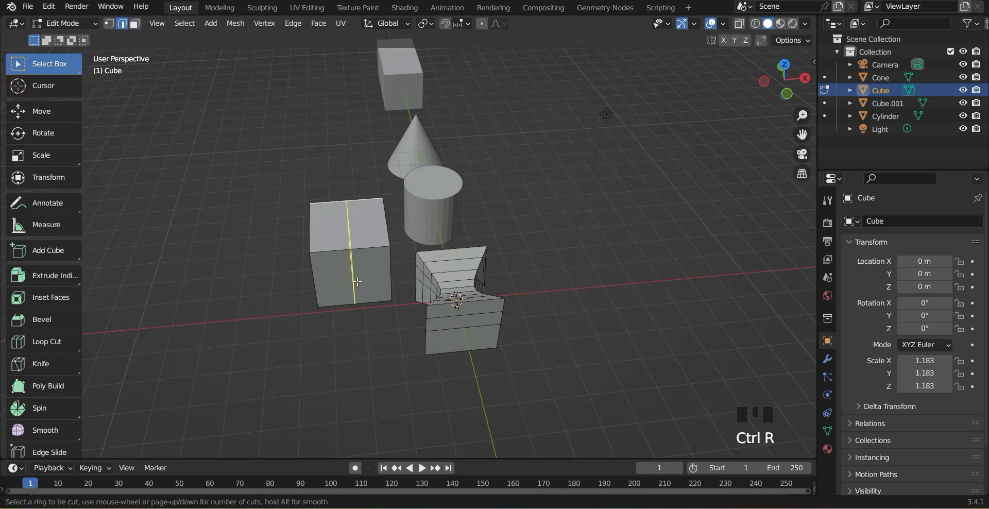
click(357, 282)
drag(357, 282, 333, 268)
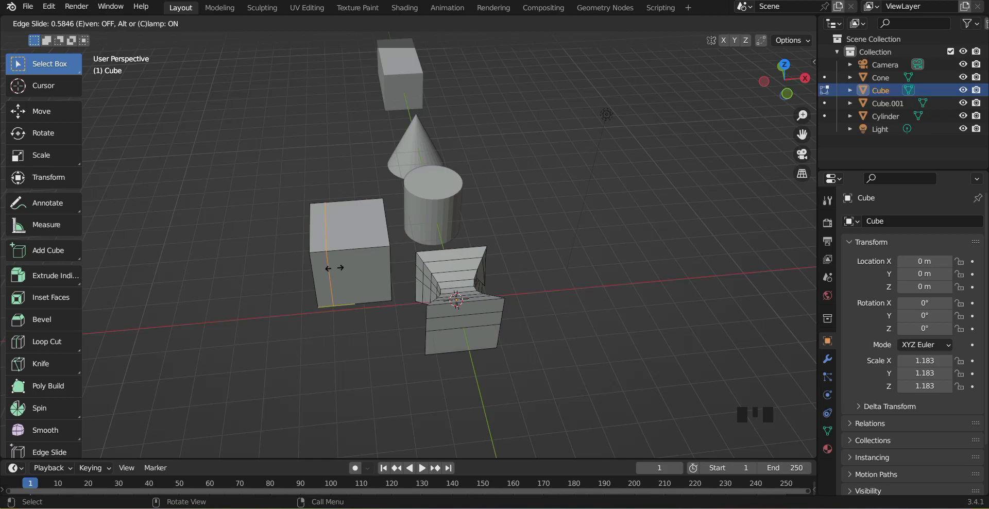
right_click(334, 268)
middle_drag(375, 326, 400, 309)
click(398, 340)
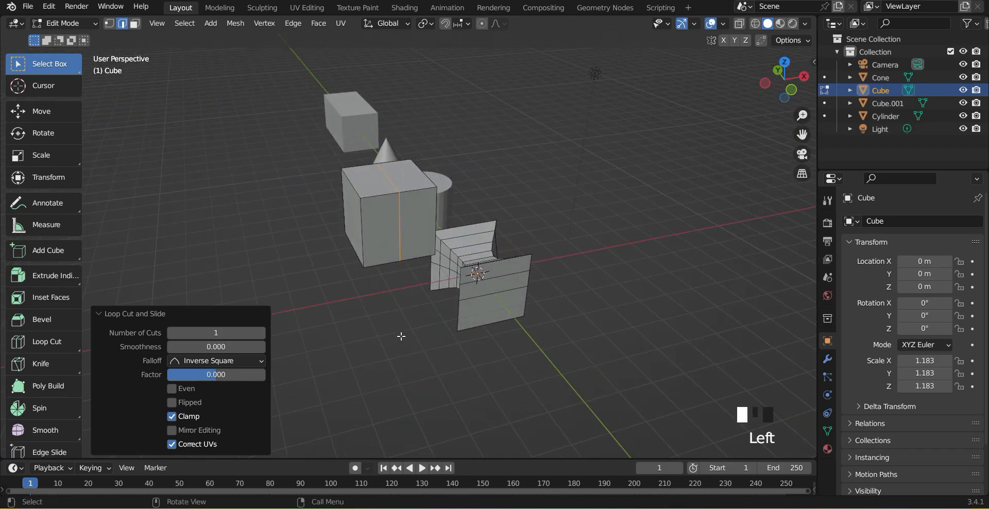
Select the new cube's centred edge loop and move it along the X axis in the negative direction with the Move tool
scroll(407, 299, up, 3)
scroll(417, 260, down, 1)
scroll(418, 259, down, 1)
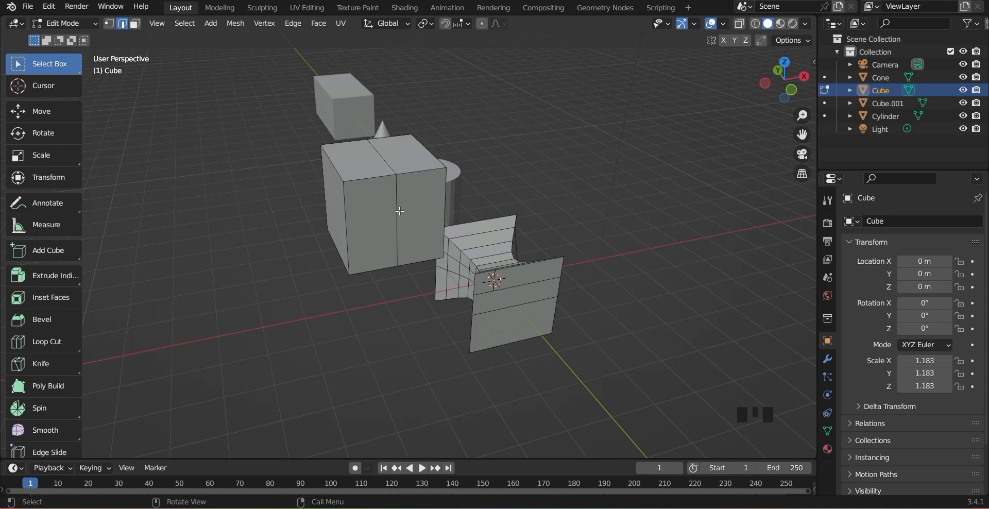
key(alt)
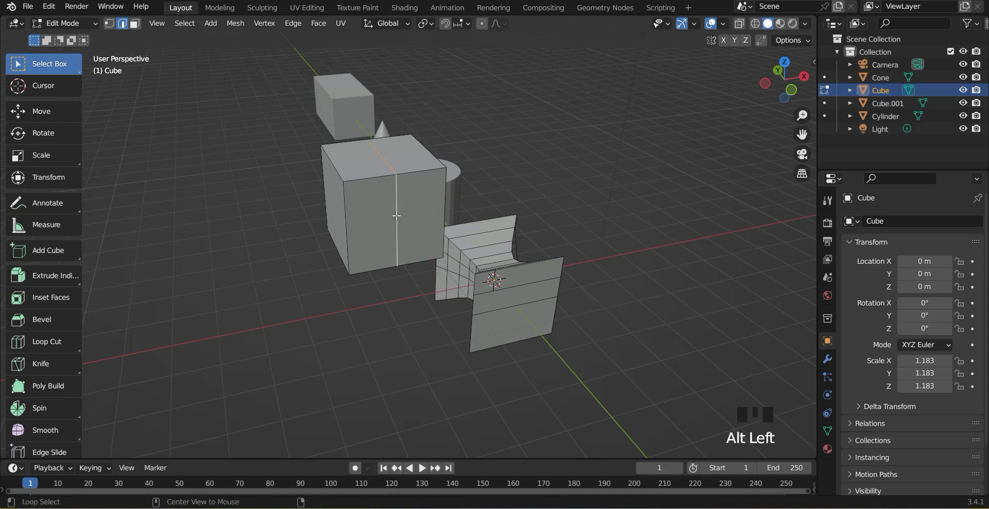
middle_drag(396, 216, 384, 244)
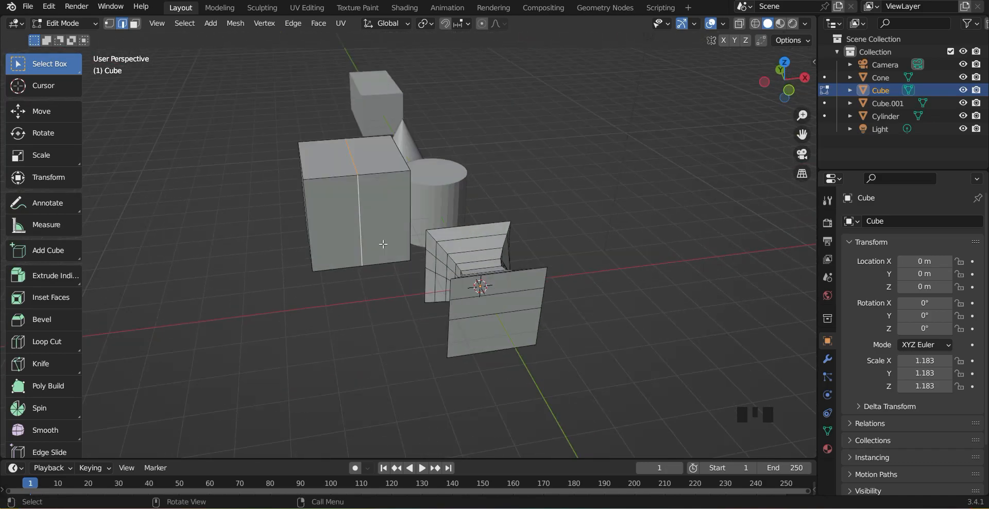
click(43, 111)
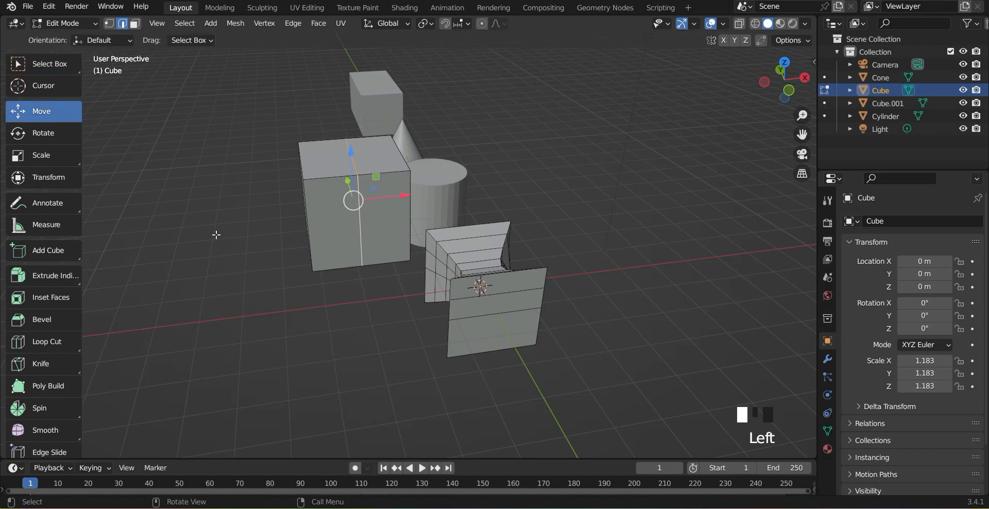
click(408, 195)
drag(409, 195, 372, 198)
click(273, 213)
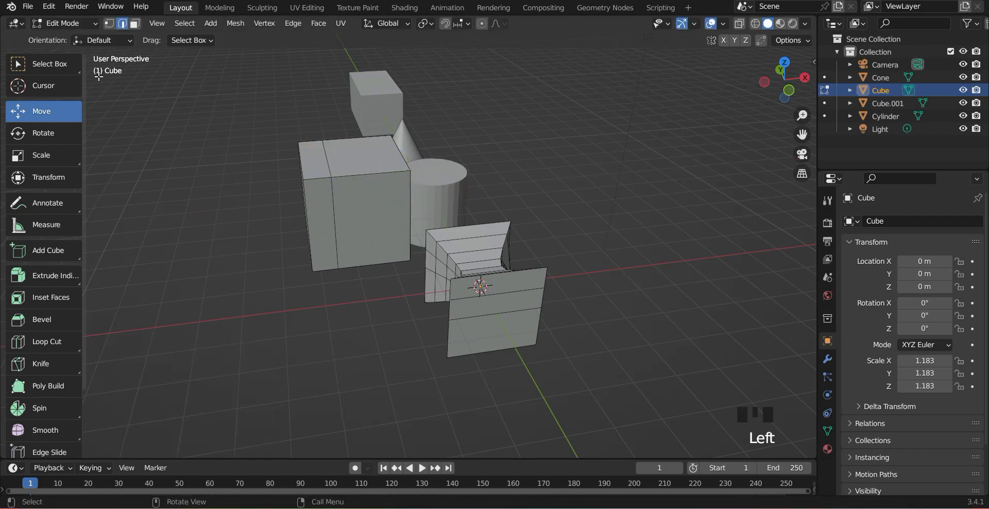
click(44, 64)
Leave the cubes' mesh editing, select the cylinder and edit its mesh with nothing selected
middle_drag(288, 258, 312, 278)
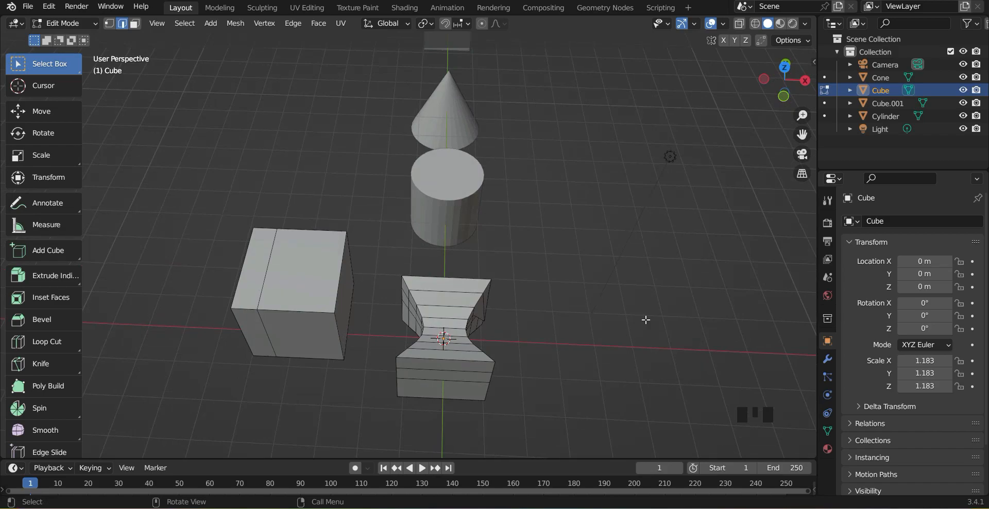
middle_drag(636, 318, 574, 305)
scroll(574, 305, down, 4)
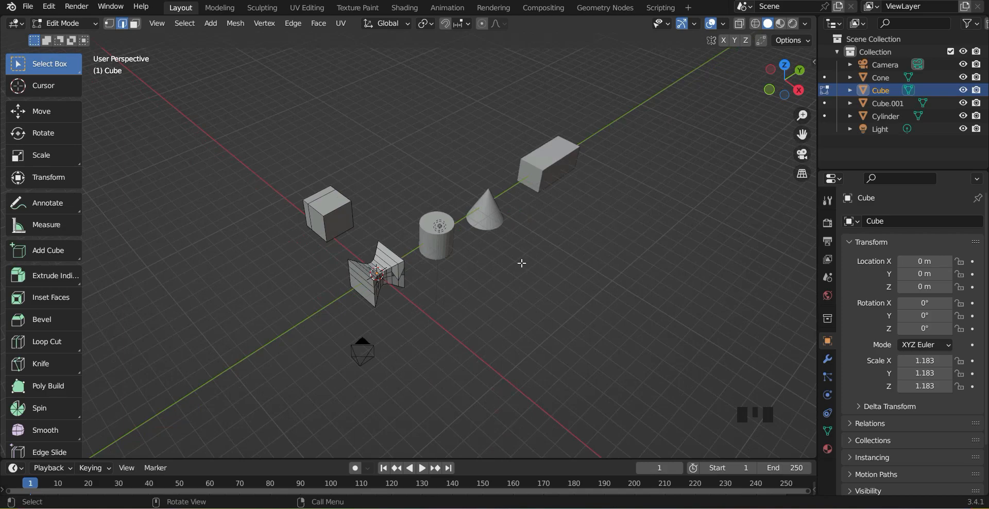
drag(404, 182, 430, 244)
drag(458, 157, 501, 245)
key(Tab)
click(447, 244)
key(Tab)
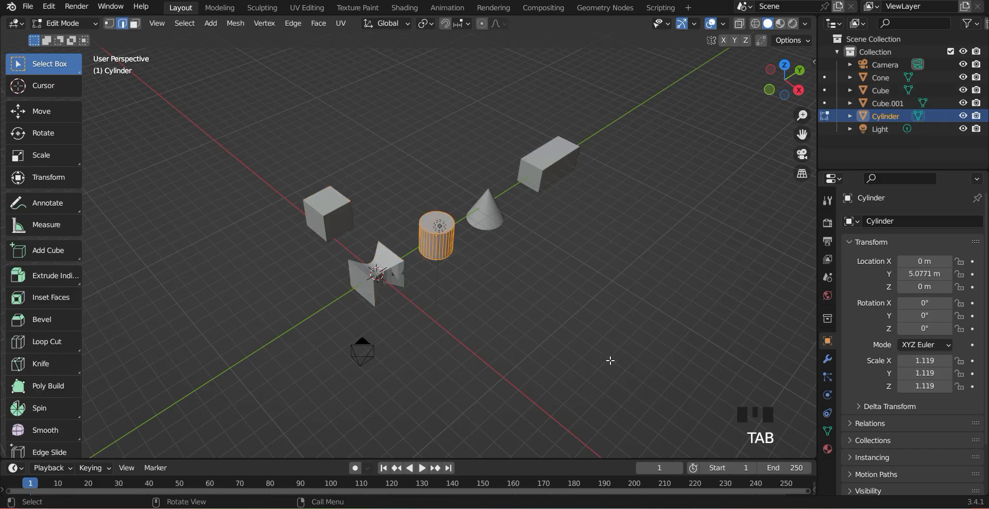
scroll(618, 344, up, 4)
shift+middle_drag(676, 345, 492, 322)
click(522, 306)
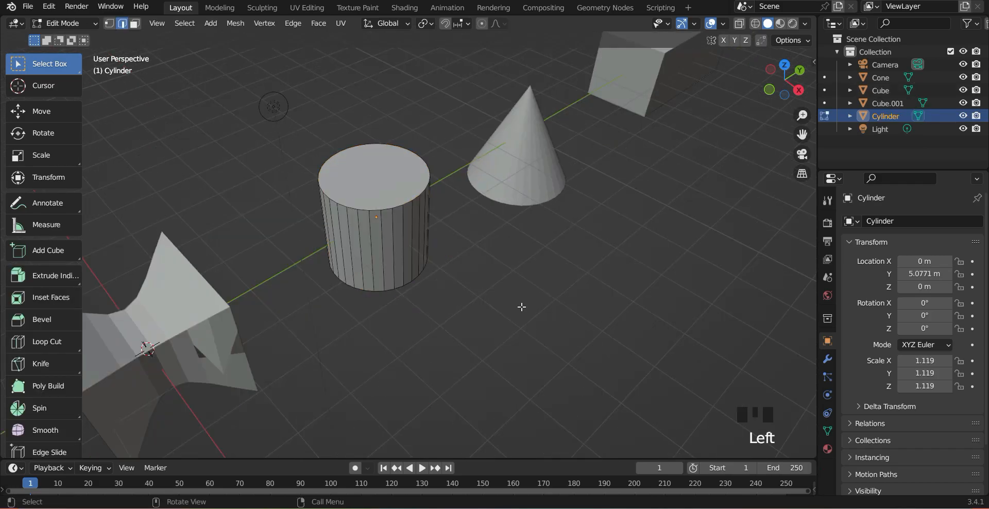
Start a horizontal loop cut on the cylinder, raise the number of cuts to 5 and reduce it to 1
key(ctrl+r)
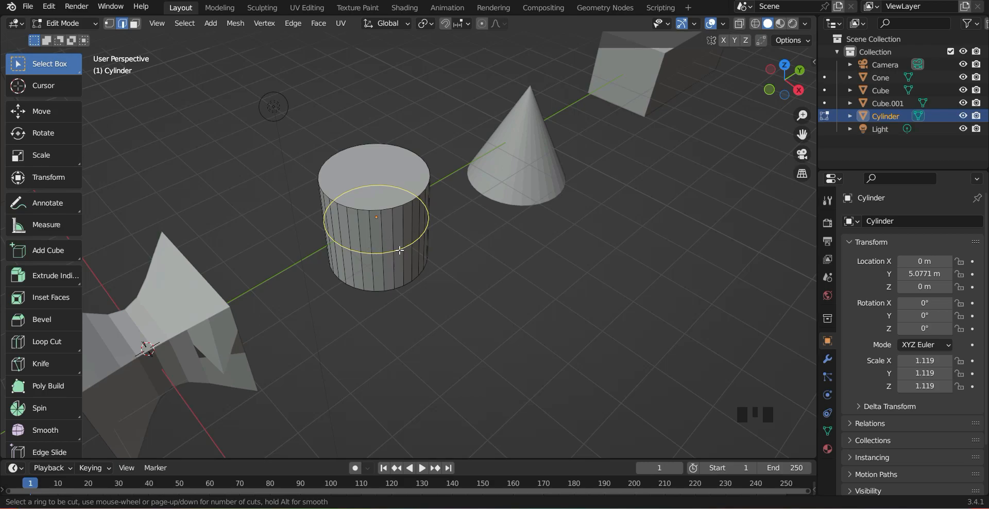
scroll(393, 254, up, 3)
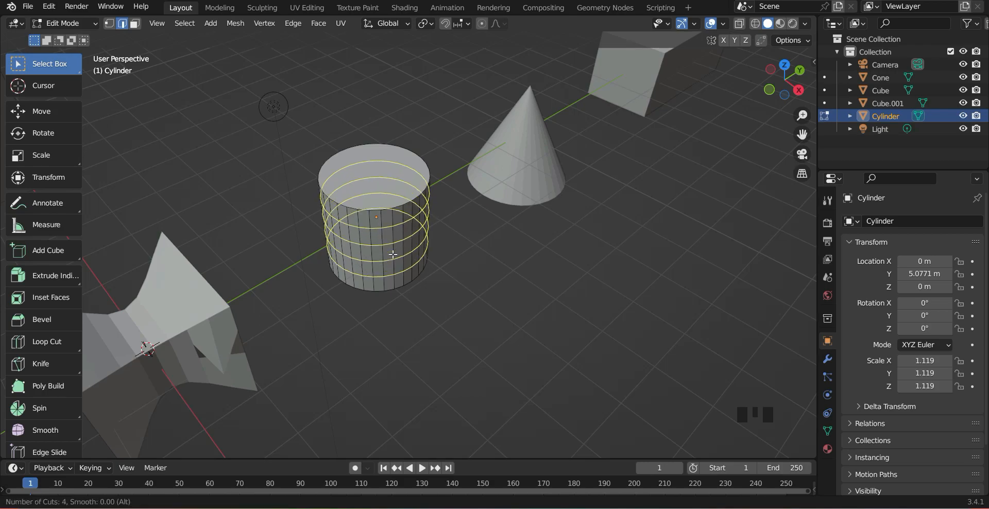
scroll(393, 255, down, 3)
scroll(393, 254, up, 3)
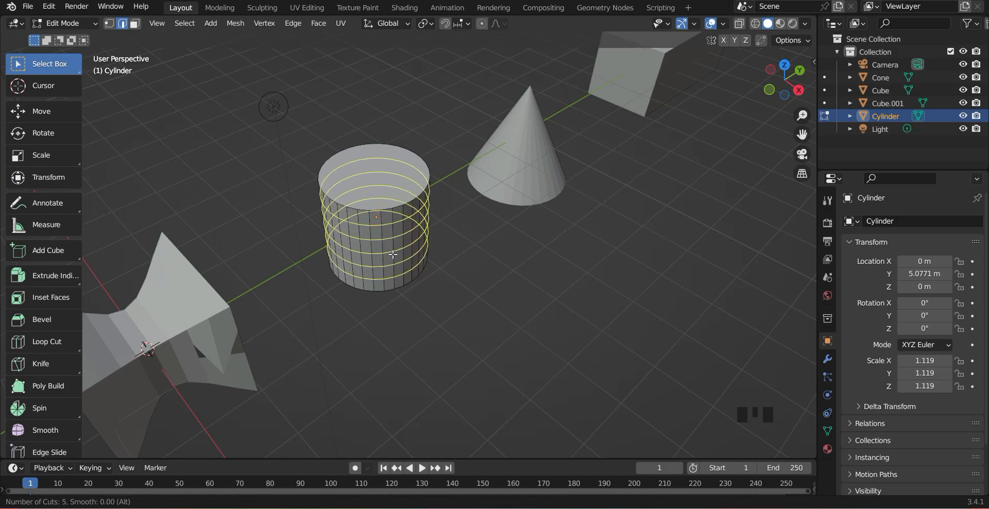
scroll(393, 255, down, 2)
scroll(393, 254, up, 3)
scroll(393, 254, down, 4)
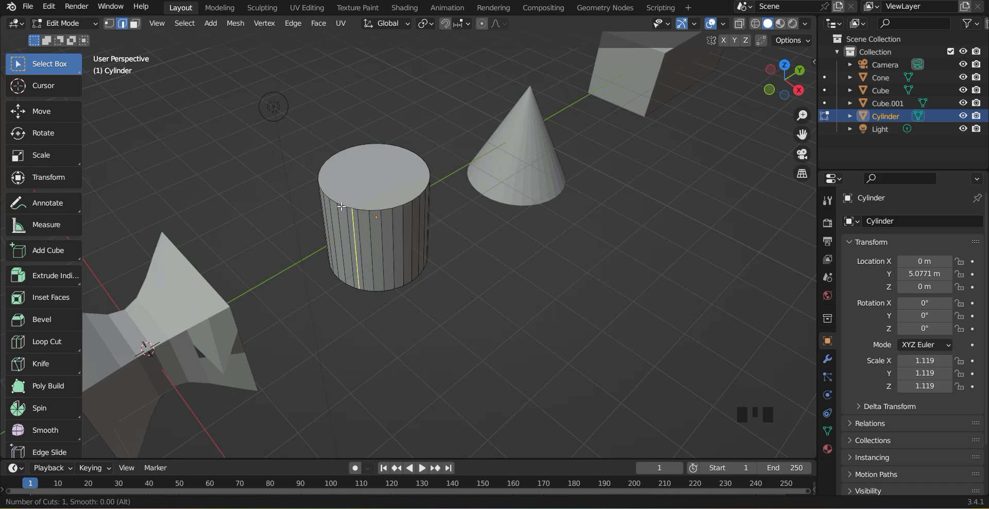
Place the single horizontal loop cut around the cylinder with a slide factor of about -0.062
click(397, 246)
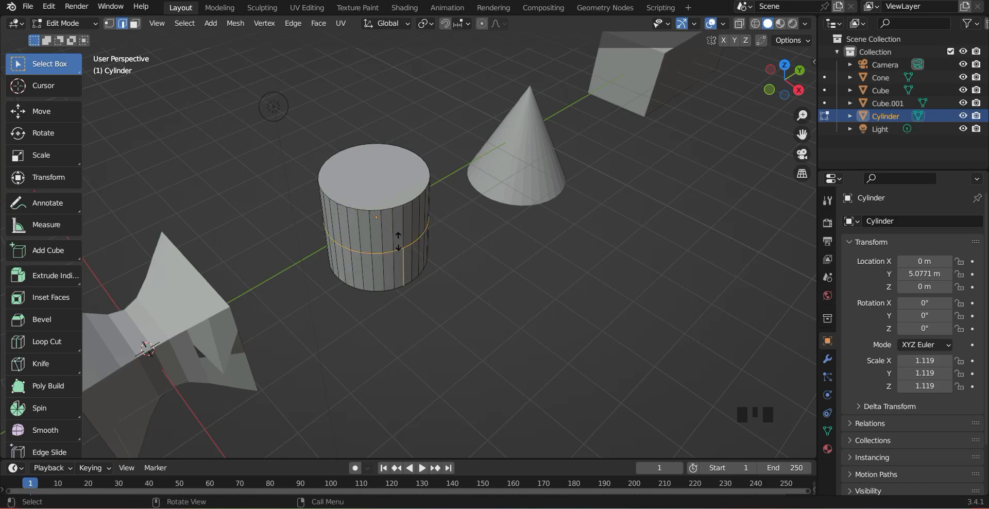
click(452, 264)
middle_drag(452, 264, 477, 343)
scroll(464, 260, up, 2)
scroll(485, 350, down, 2)
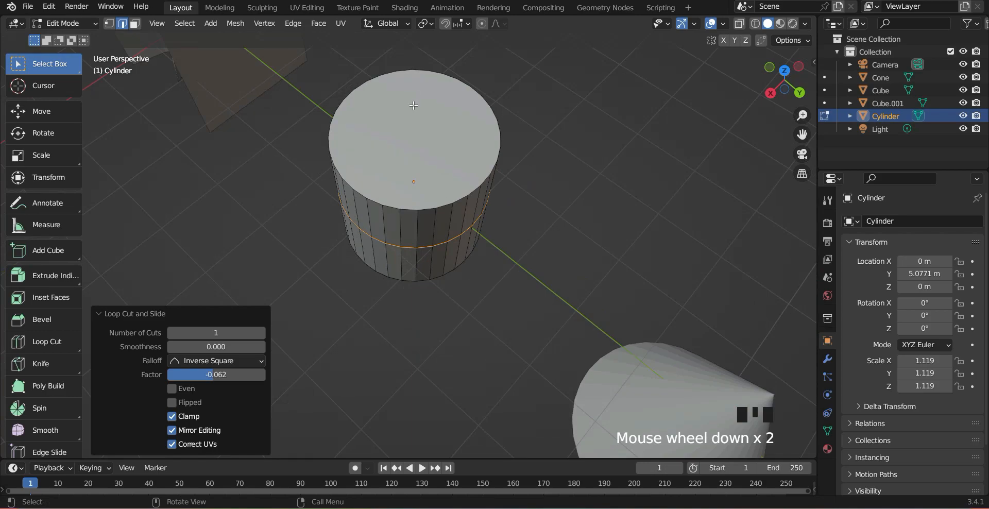
Try to add a loop cut across the cylinder's flat top face
key(ctrl+r)
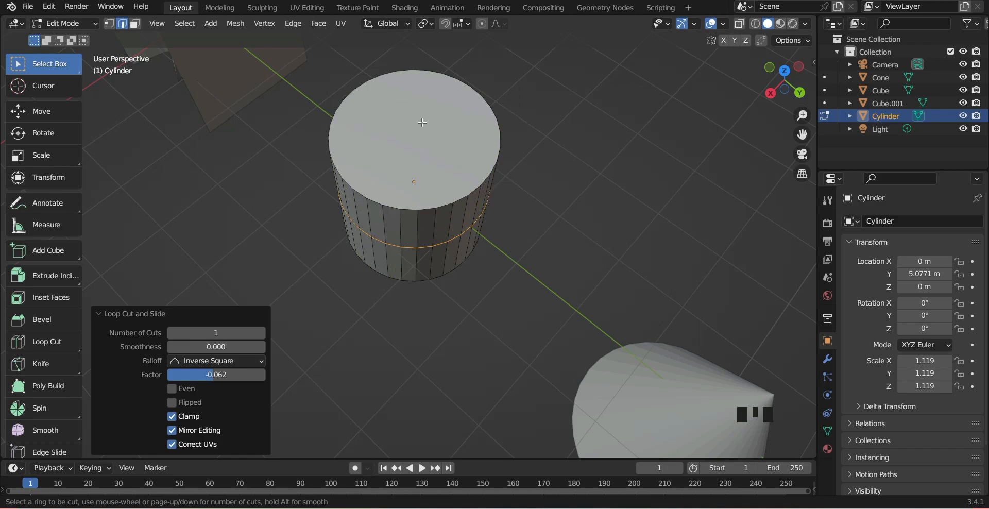
middle_drag(523, 223, 544, 191)
scroll(530, 208, down, 2)
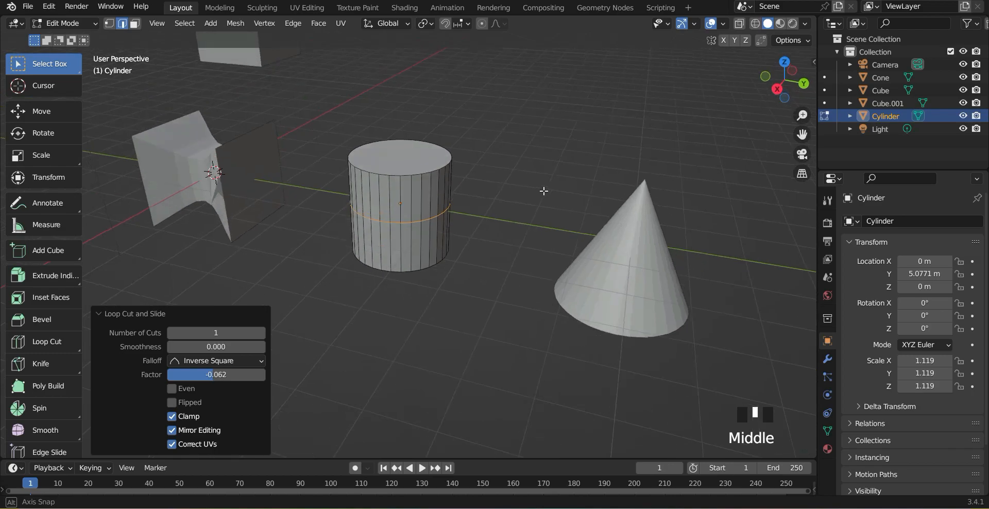
scroll(544, 190, up, 2)
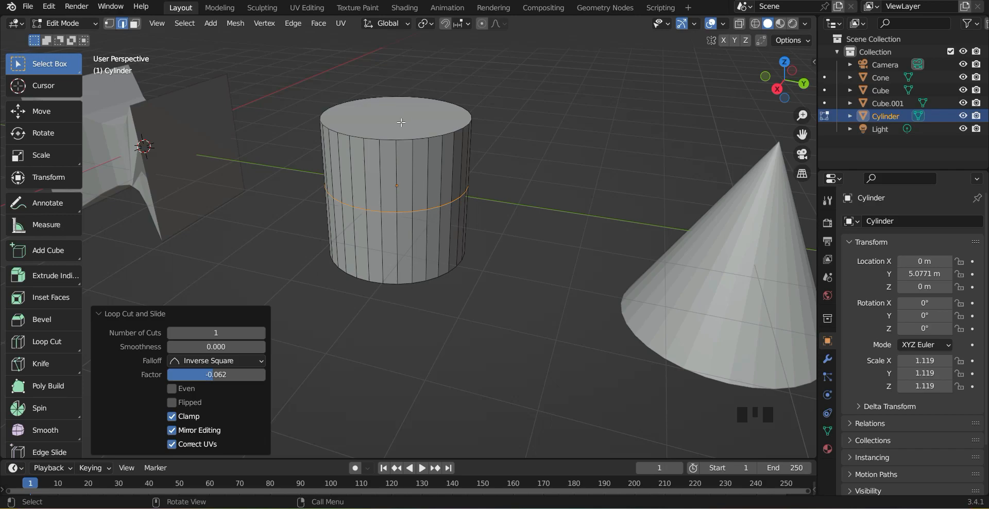
middle_drag(465, 336, 442, 381)
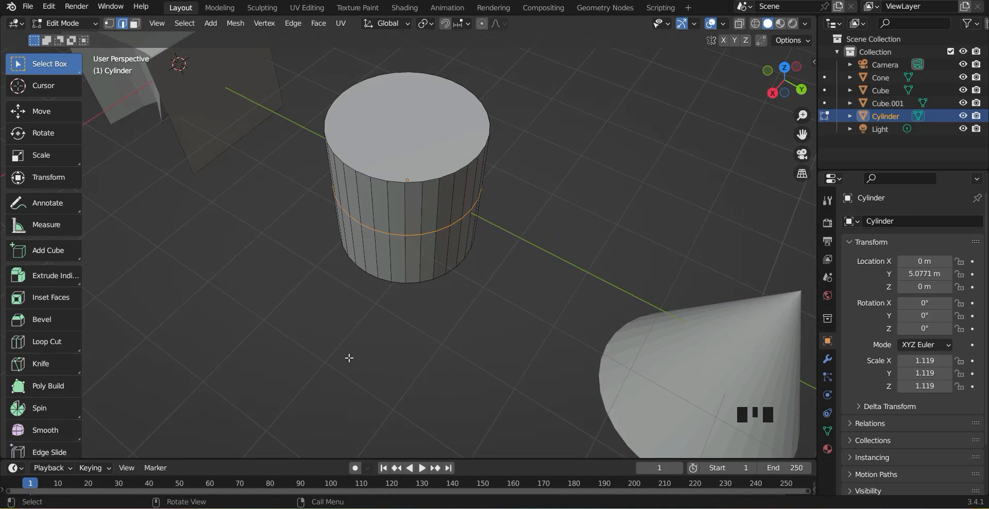
Leave the cylinder's mesh editing, select the cone and edit its mesh with nothing selected
key(Tab)
scroll(493, 348, down, 3)
middle_drag(492, 348, 588, 312)
click(588, 311)
shift+middle_drag(684, 349, 603, 331)
key(Tab)
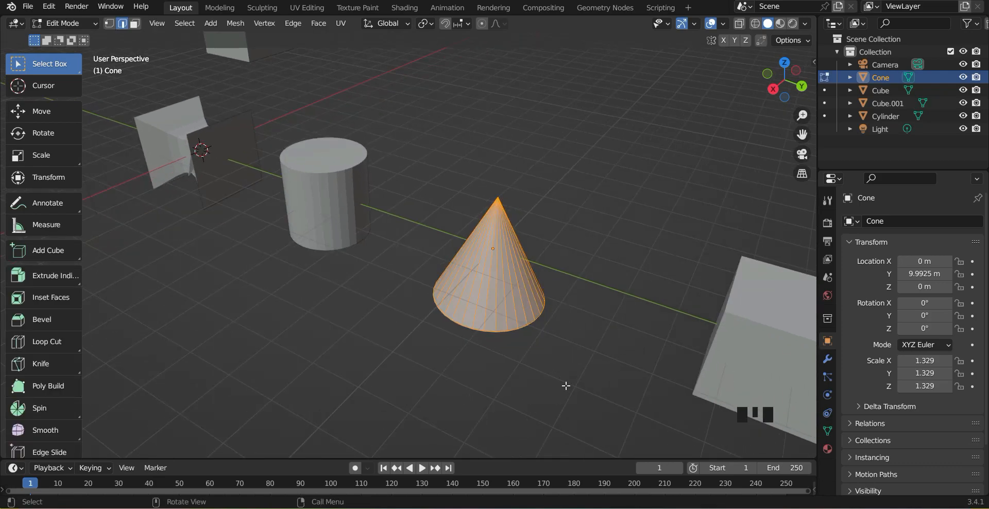
click(596, 379)
Try to add a loop cut around the cone's sloping side
scroll(593, 372, up, 2)
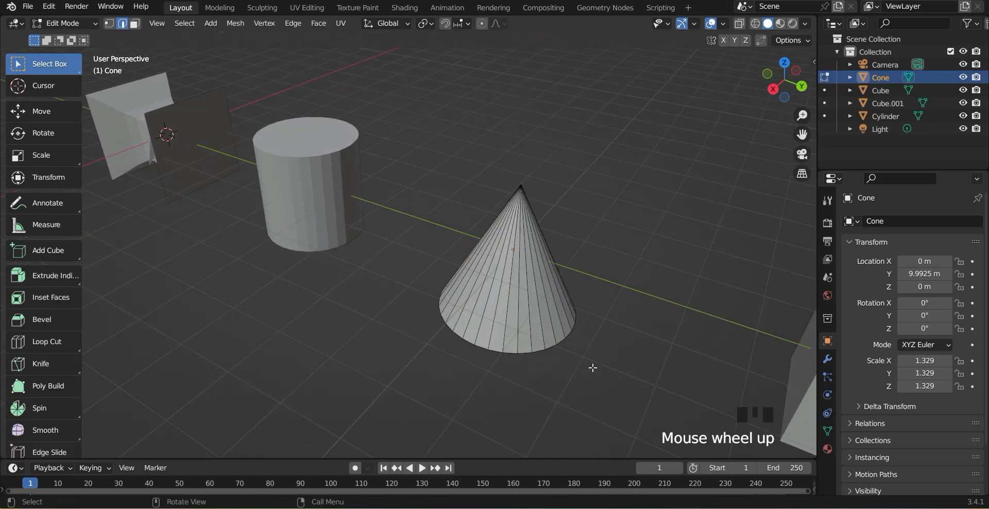
shift+middle_drag(638, 373, 547, 352)
scroll(548, 353, up, 2)
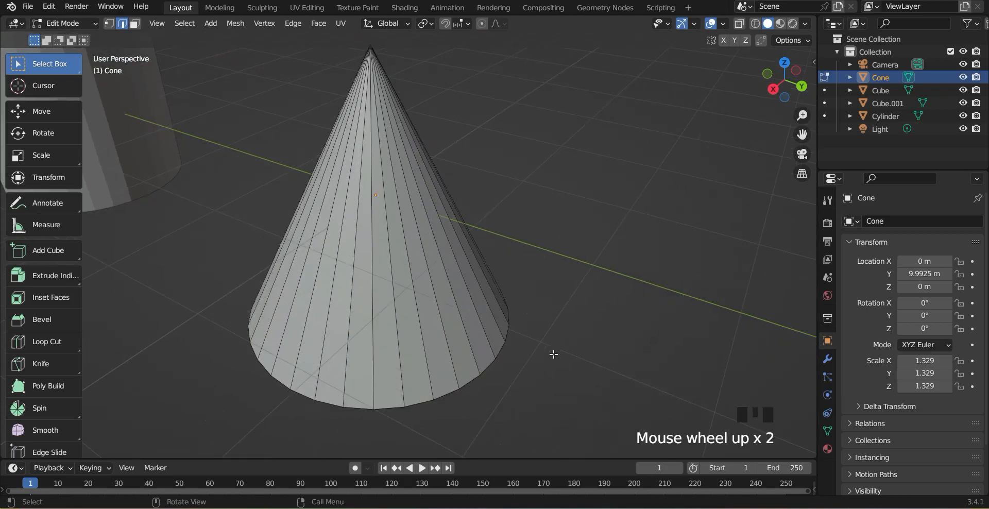
scroll(549, 353, down, 2)
key(ctrl+r)
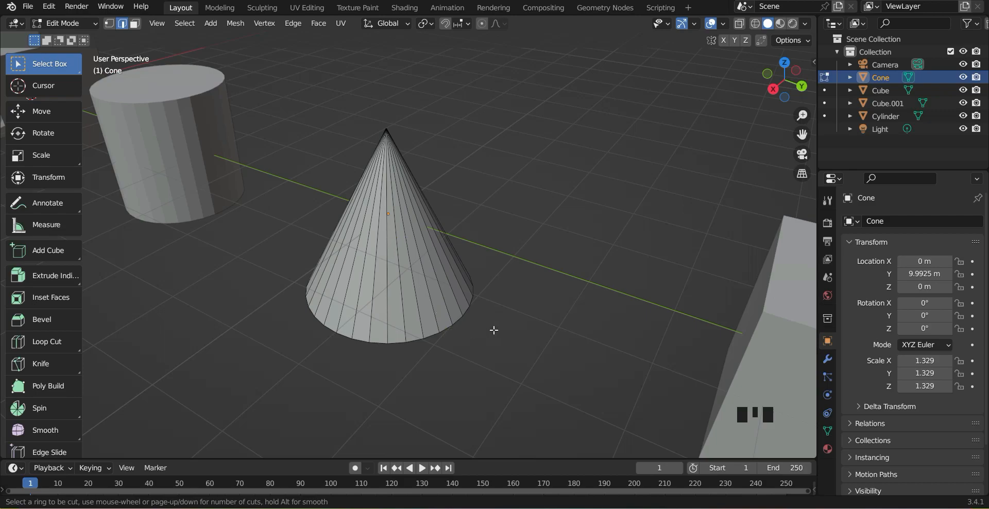
Select the cone's base edge loop and extrude it about 0.203 m downwards along the Z axis
middle_drag(524, 254, 428, 249)
alt+click(428, 249)
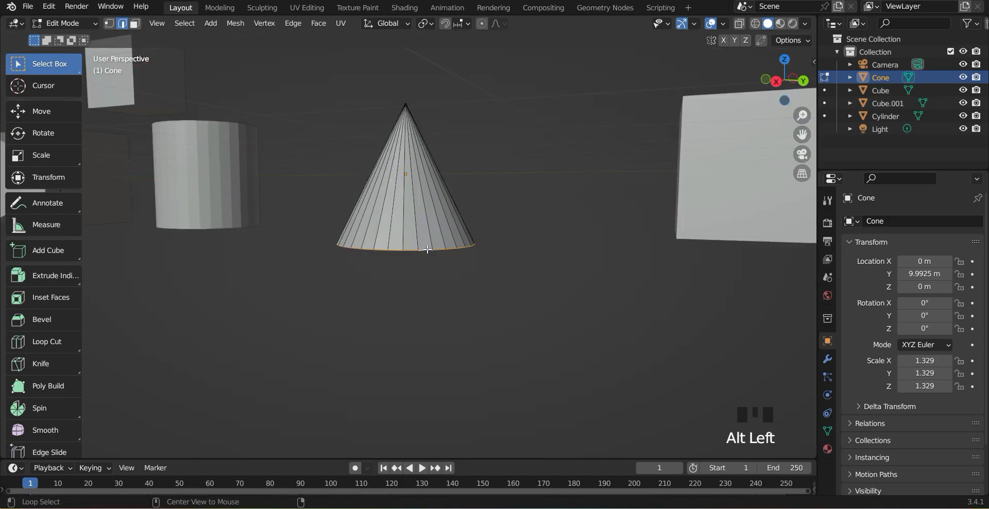
scroll(427, 250, up, 3)
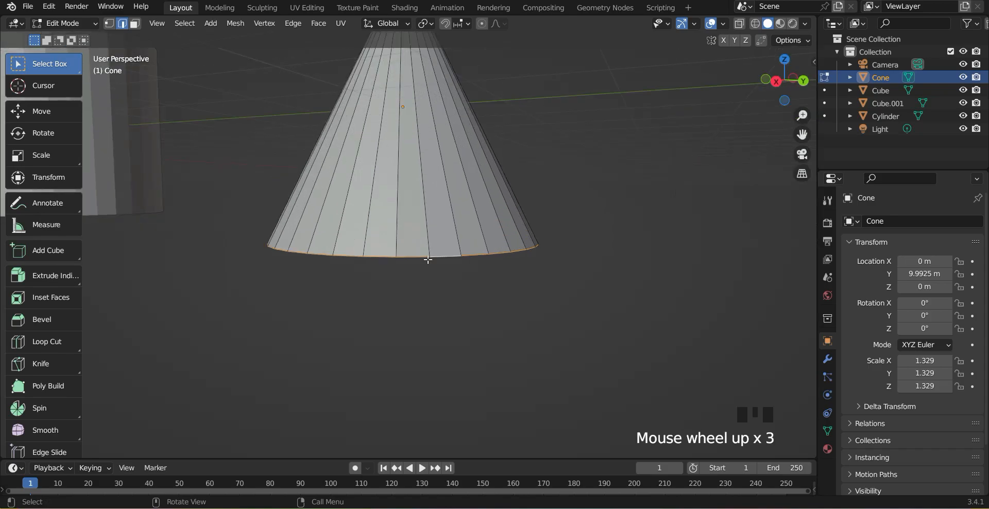
key(e)
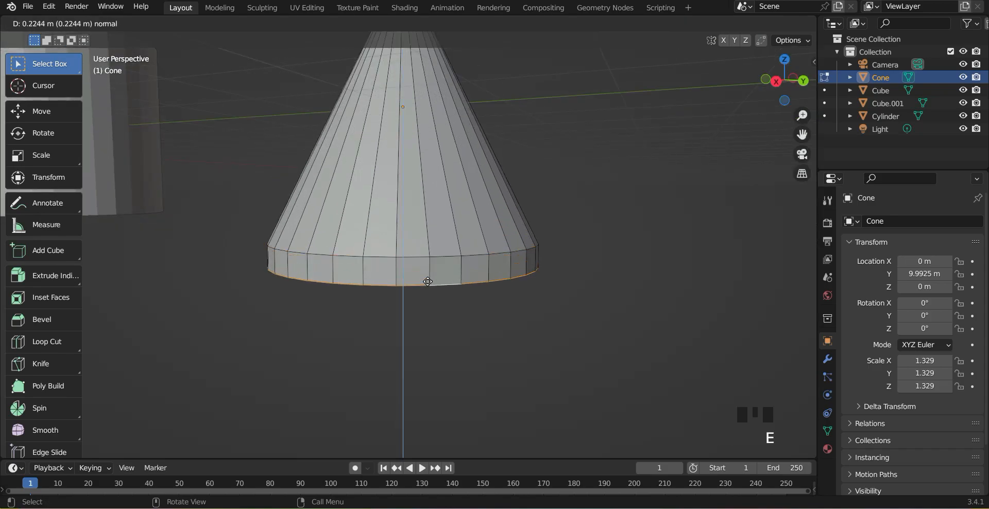
middle_click(428, 282)
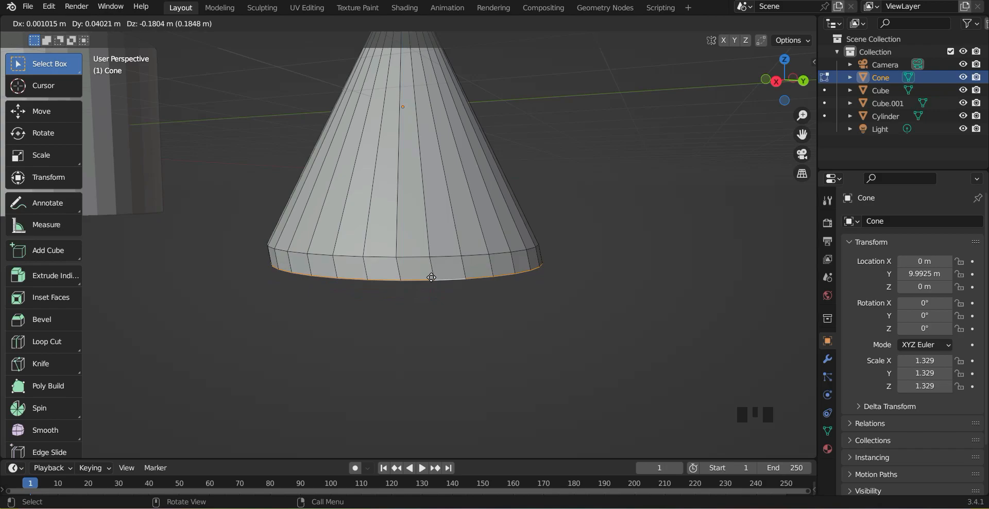
key(z)
click(423, 278)
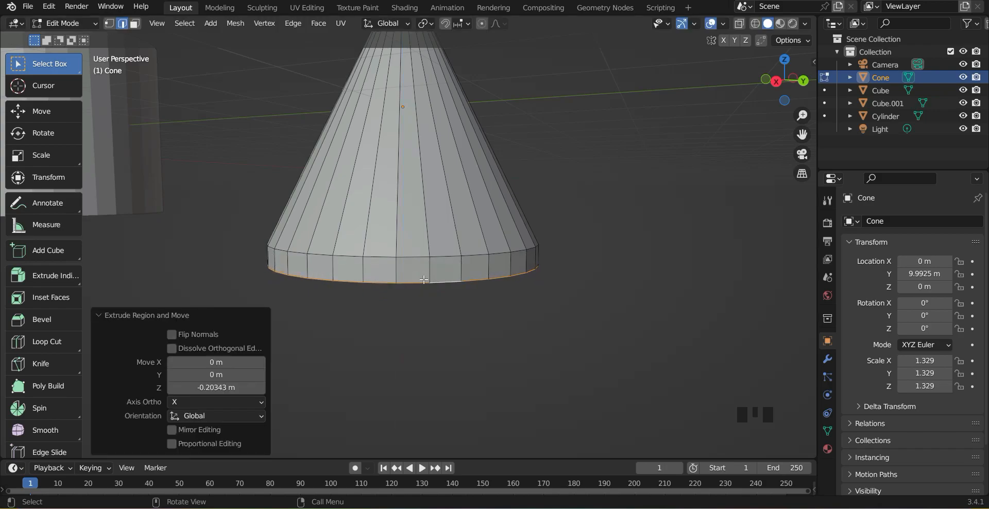
Select the edge loop above the extruded band and move it about 2.53 m upwards along the Z axis
scroll(423, 278, down, 2)
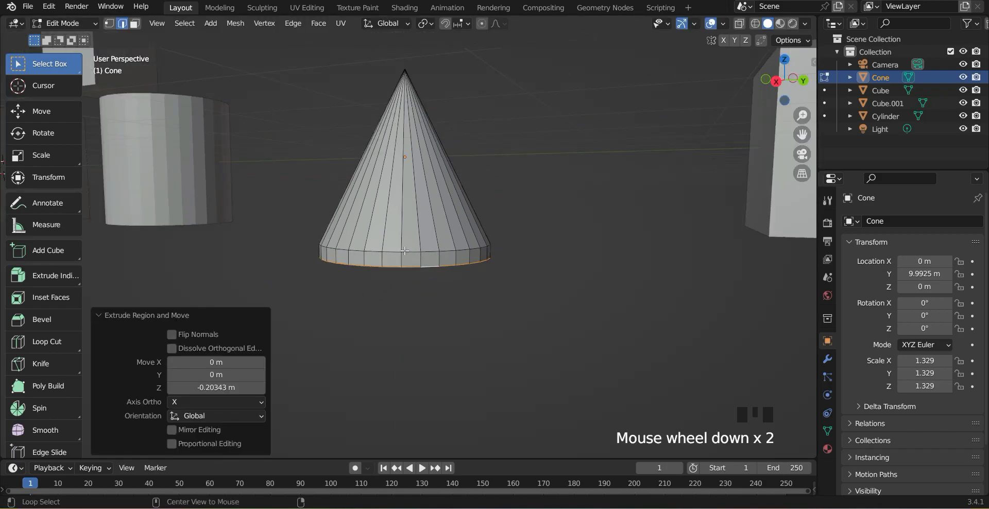
alt+click(412, 254)
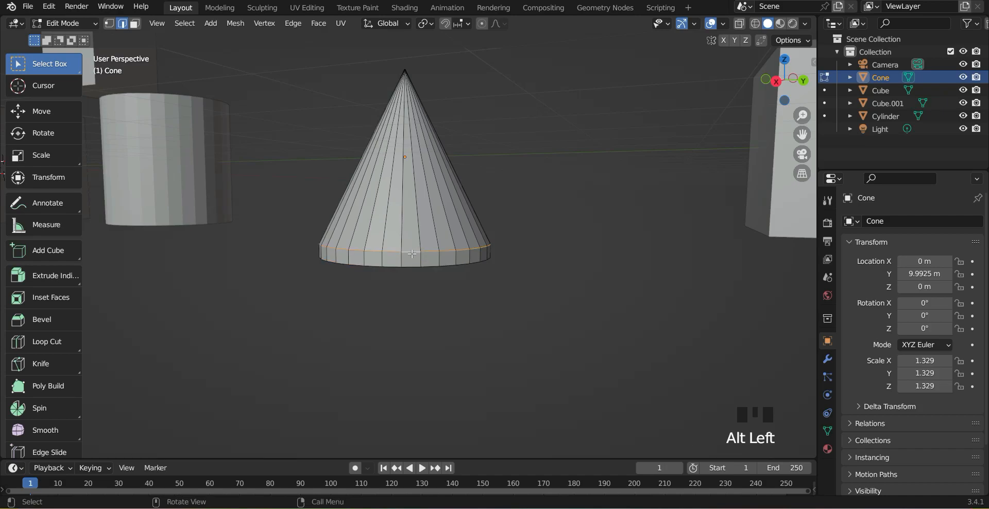
key(g)
key(z)
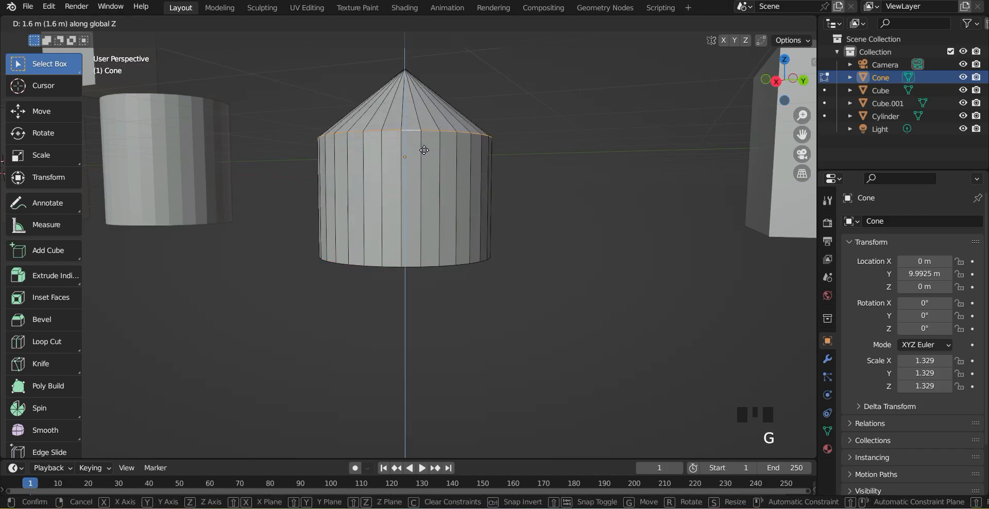
click(426, 88)
Scale the raised top edge loop to 0.044 so the cone tapers almost to a point
middle_drag(577, 150, 588, 181)
key(s)
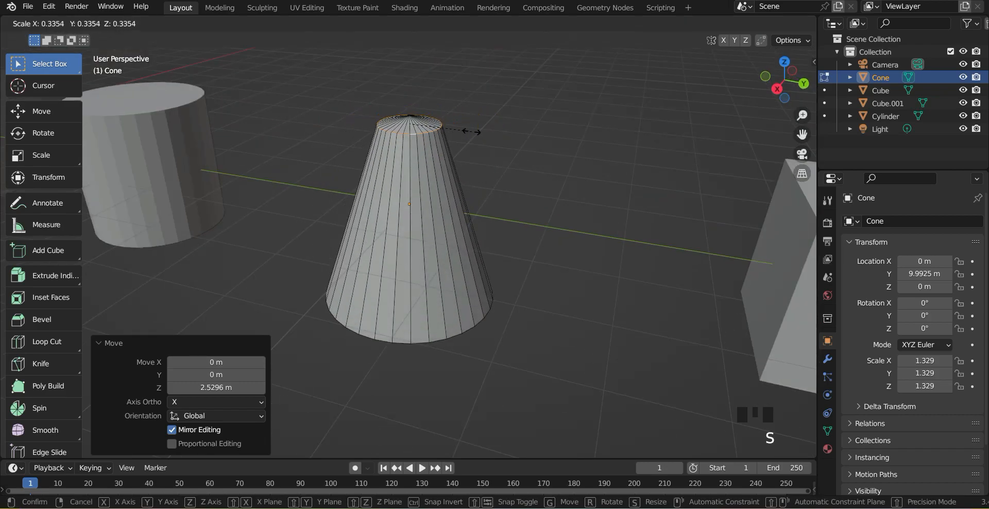
click(410, 116)
scroll(561, 332, up, 2)
middle_drag(561, 331, 618, 329)
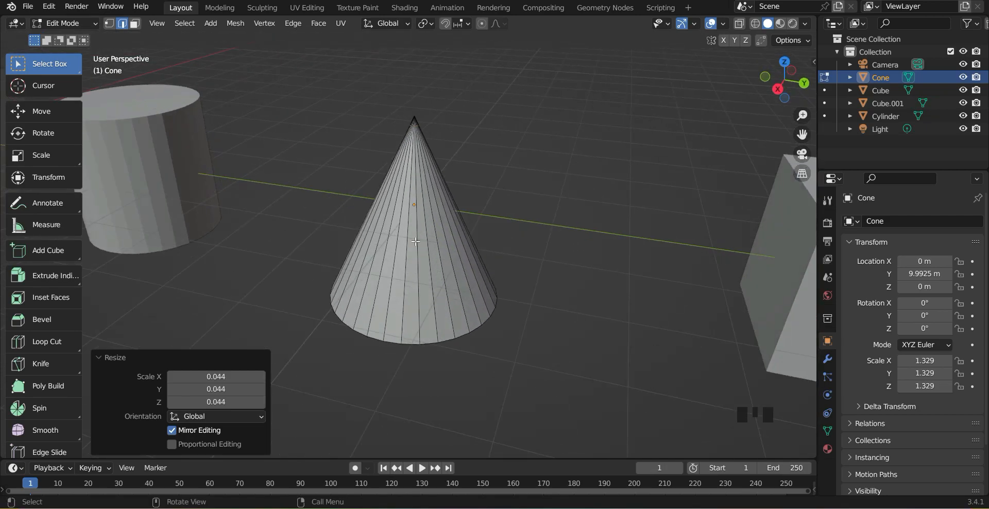
key(ctrl+r)
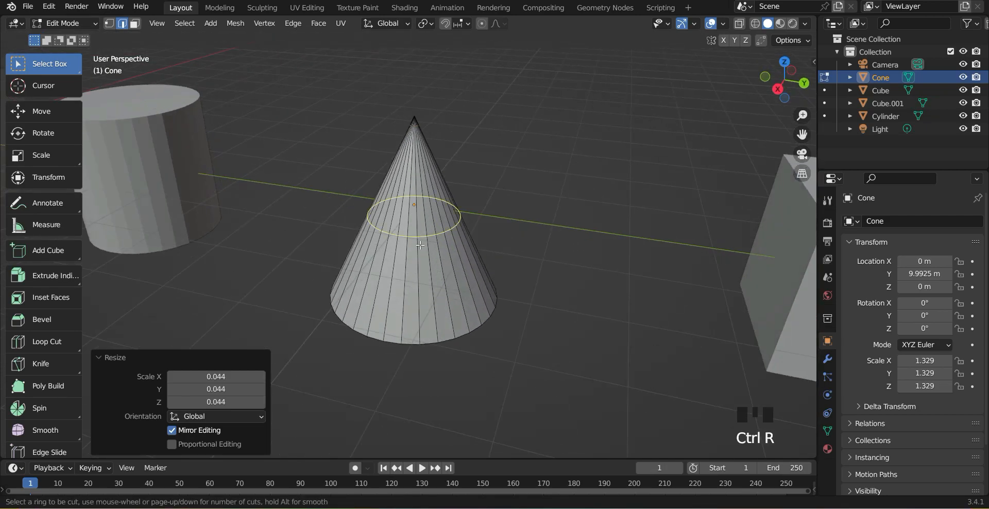
scroll(420, 245, up, 3)
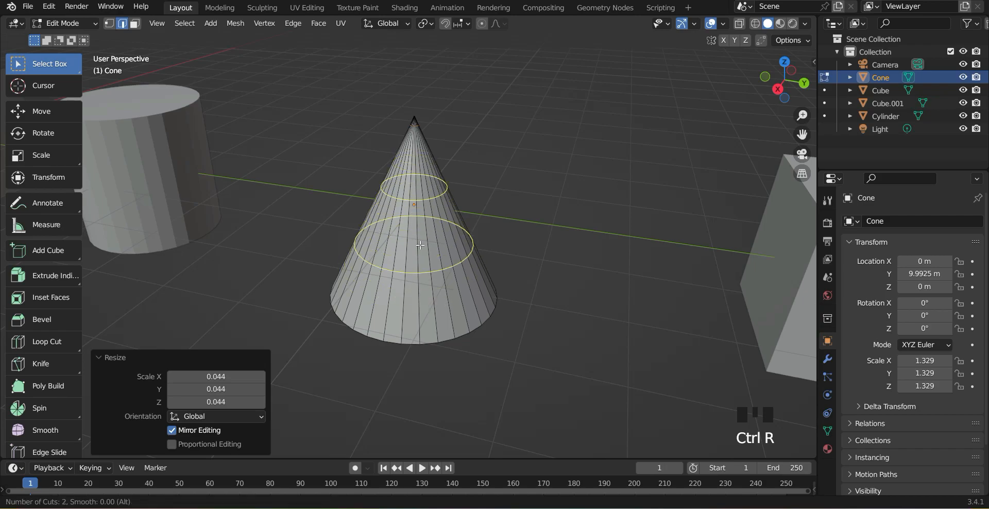
key(Escape)
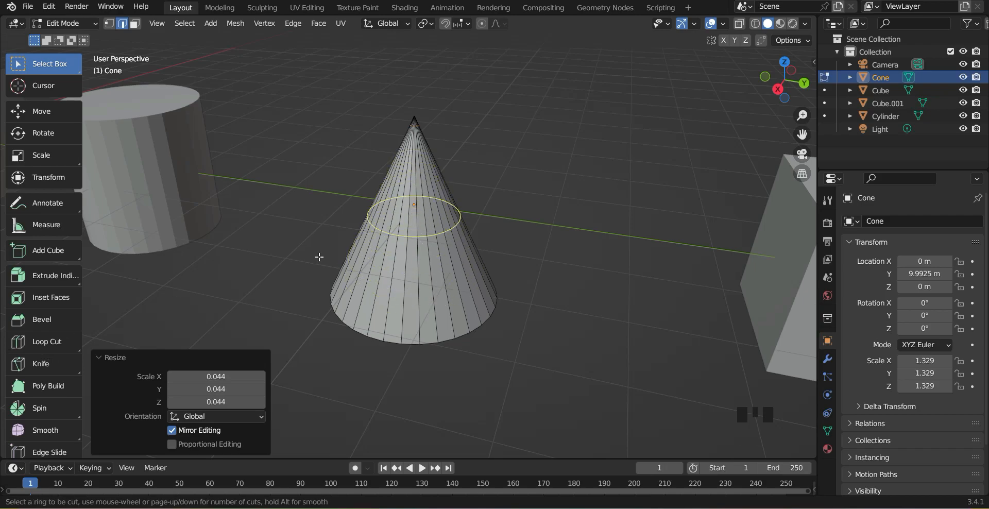
Add four loop cuts around the cone's sloping side with a slide factor of 0.034
key(ctrl+r)
scroll(401, 249, up, 3)
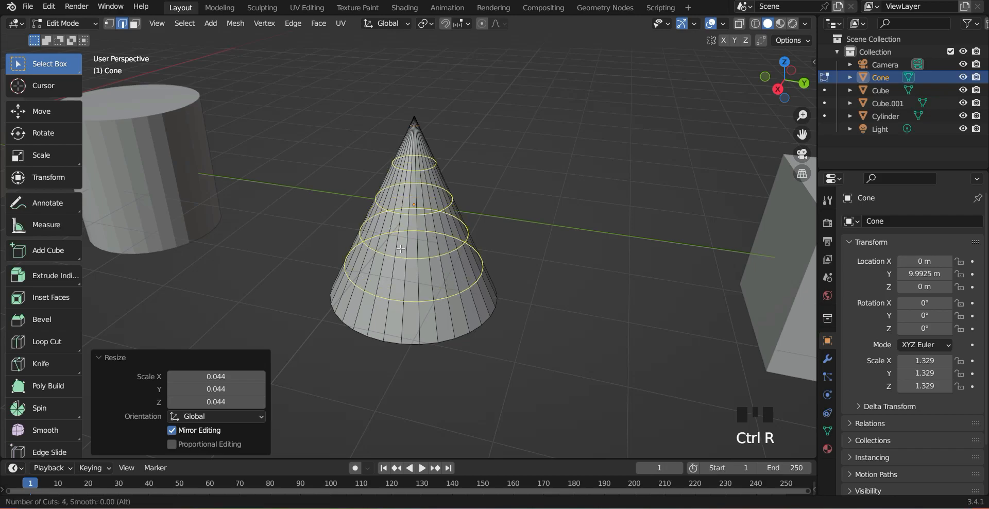
click(446, 244)
click(439, 253)
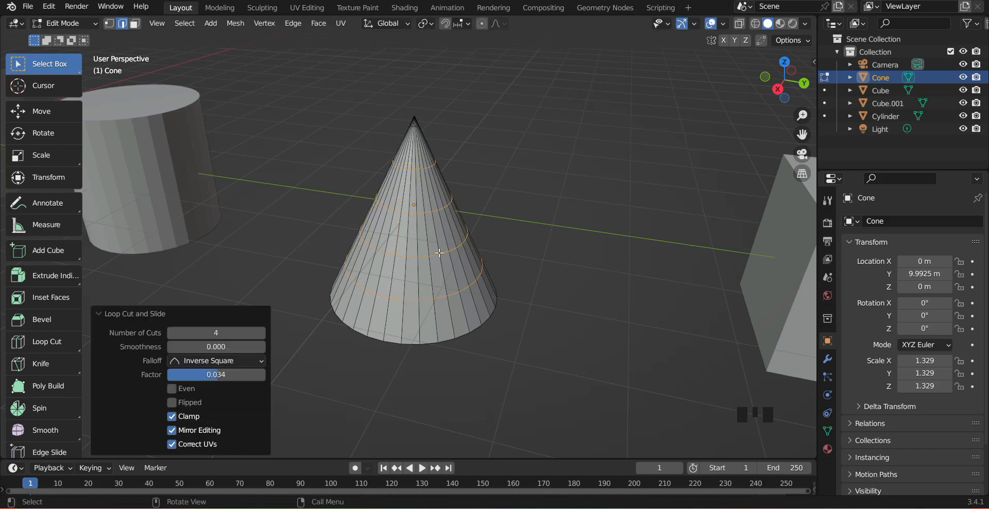
Leave the cone's mesh editing, select the elongated cube beside it and edit its mesh
key(Tab)
scroll(549, 307, down, 4)
shift+middle_drag(636, 304, 446, 294)
scroll(463, 304, up, 2)
click(324, 280)
key(Tab)
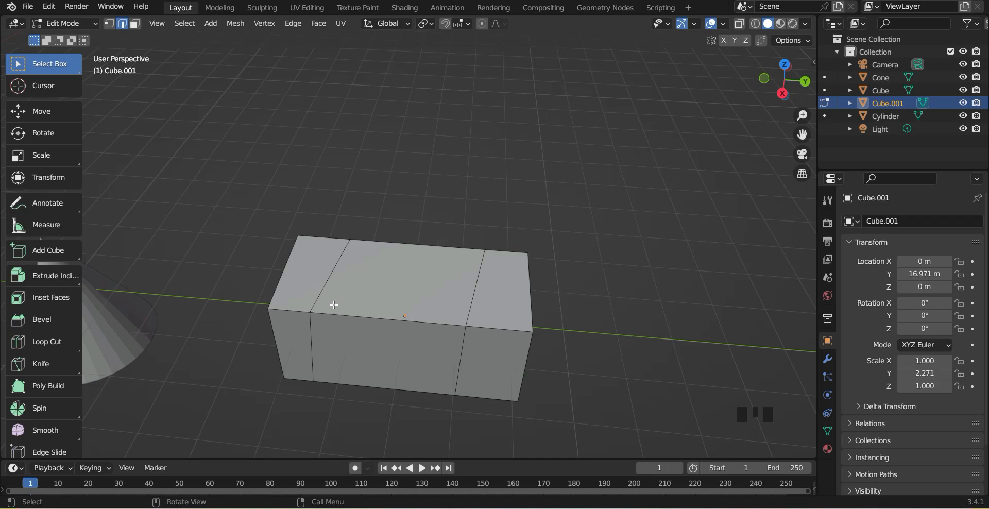
Add seven loop cuts across the elongated cube's middle section with a slide factor of -0.092, and clear the selection
key(ctrl+r)
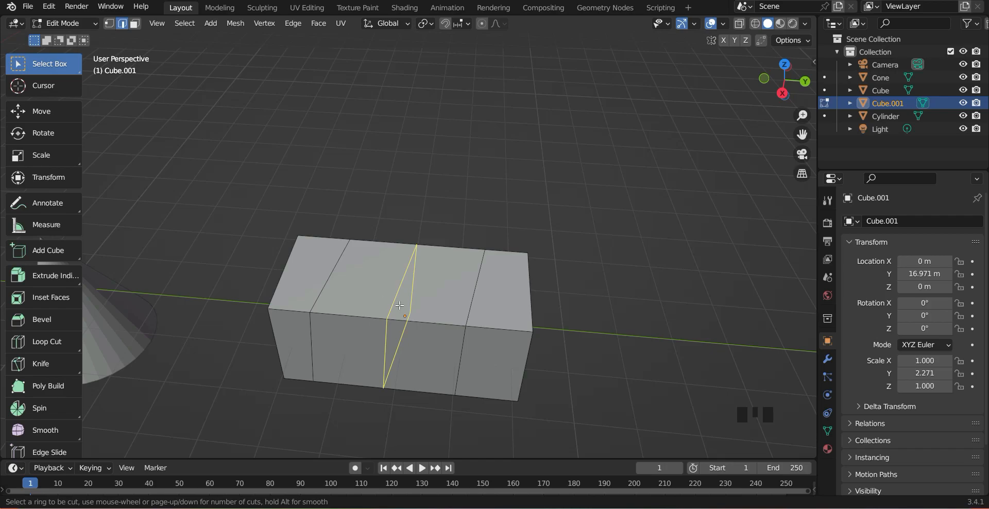
scroll(400, 305, up, 5)
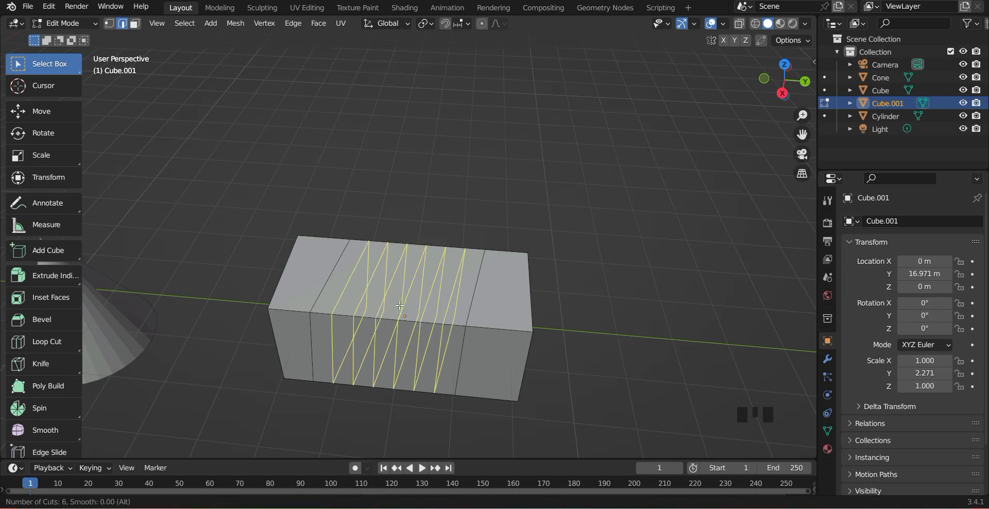
scroll(400, 305, up, 1)
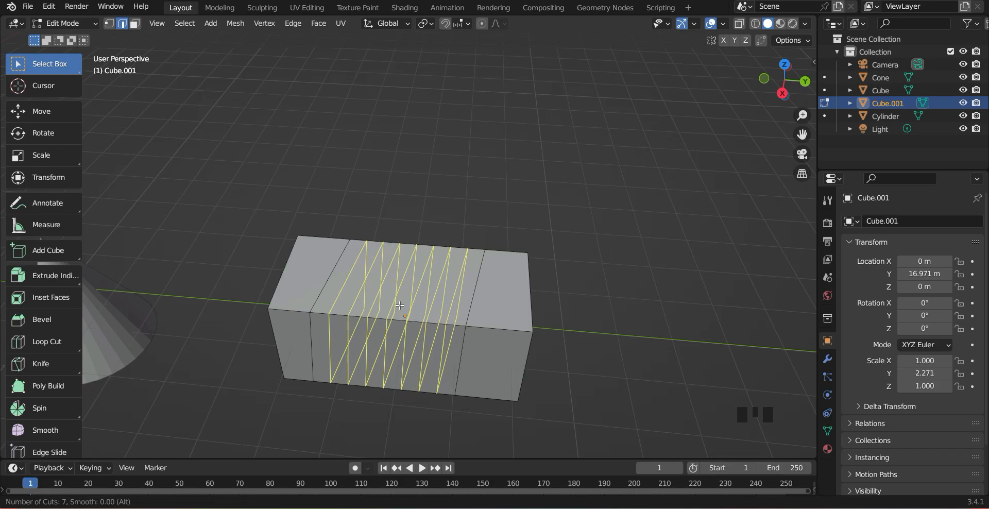
click(400, 305)
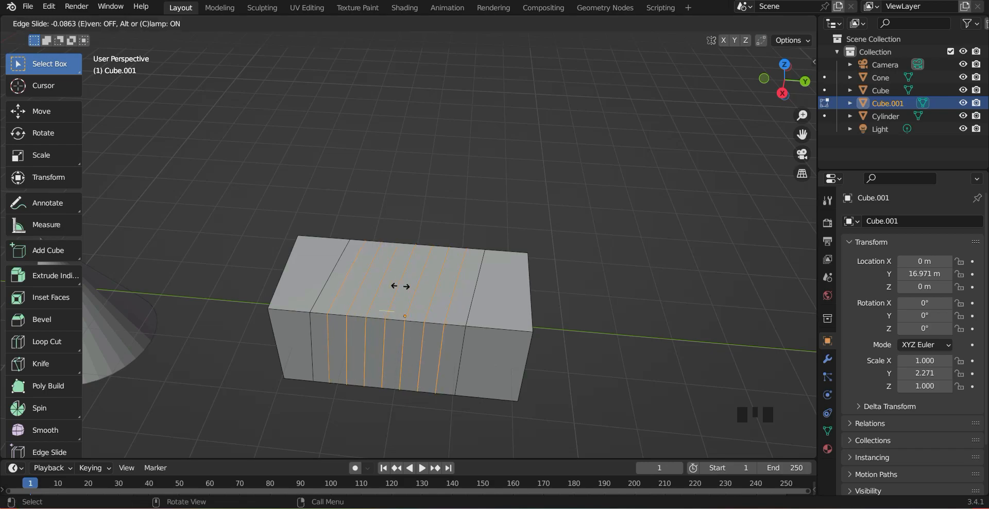
click(400, 286)
mouse_move(420, 334)
middle_down()
mouse_move(419, 216)
mouse_move(431, 346)
middle_up()
scroll(433, 349, down, 2)
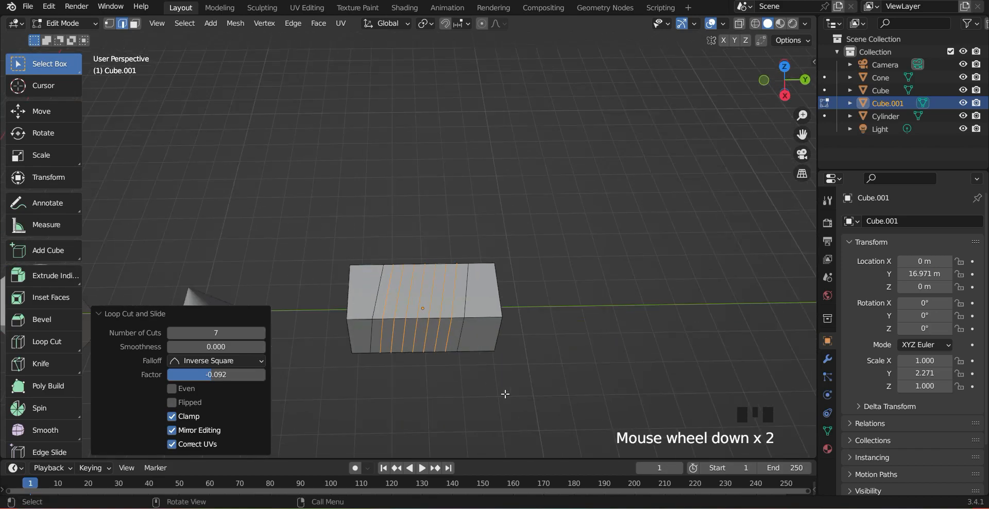
middle_drag(505, 393, 488, 359)
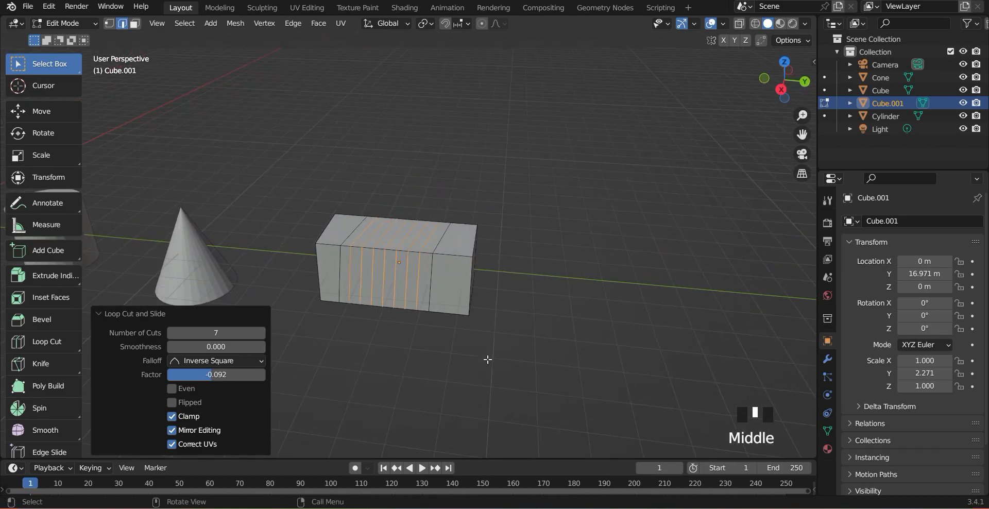
click(426, 332)
Make Loop Cut the active mesh editing tool
scroll(426, 332, down, 3)
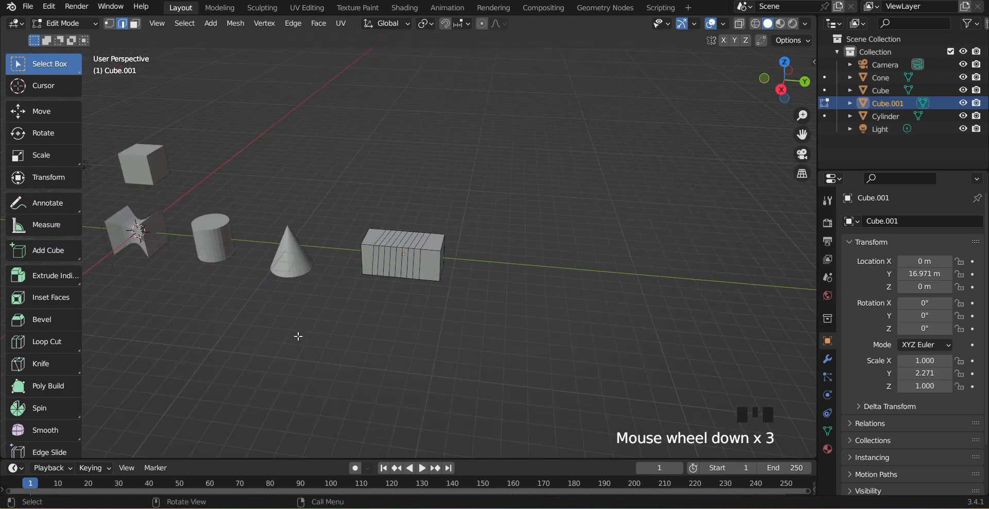
middle_drag(298, 336, 394, 338)
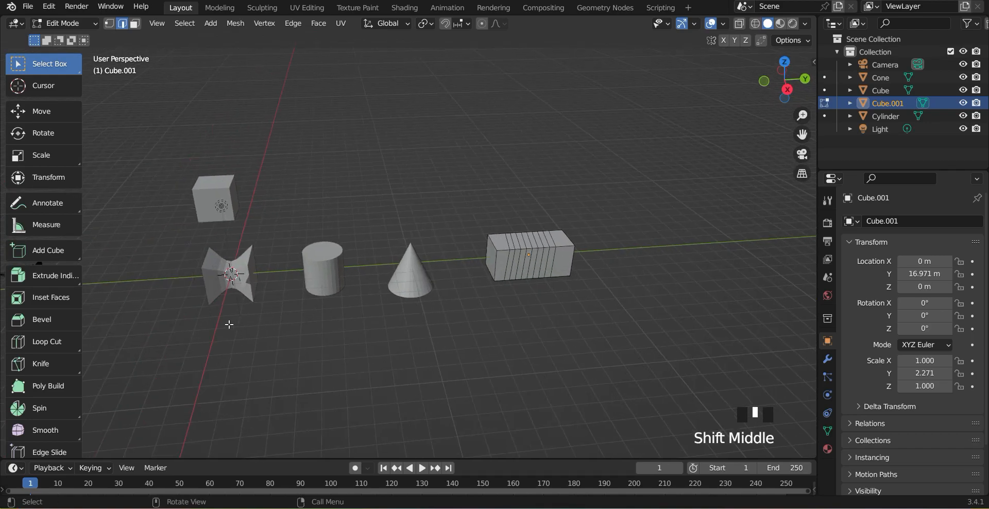
click(55, 347)
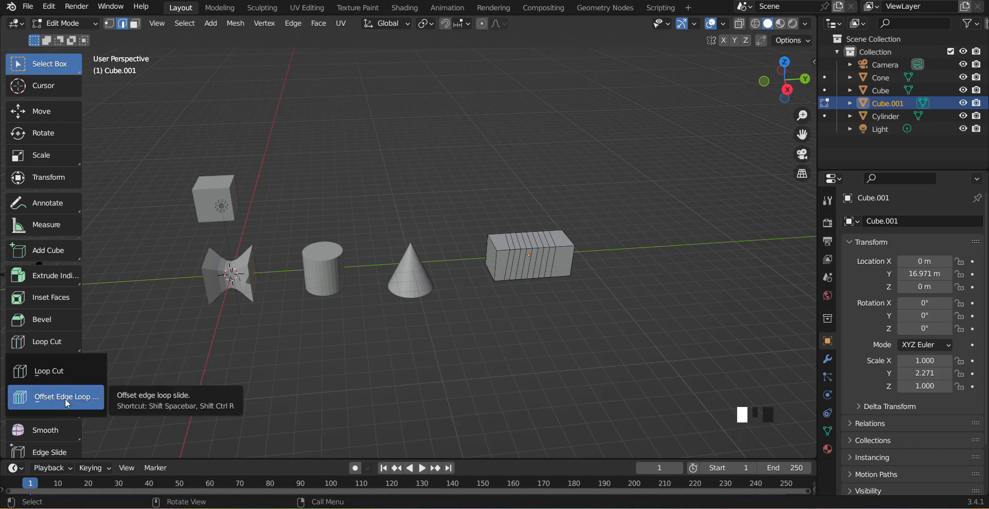
click(81, 381)
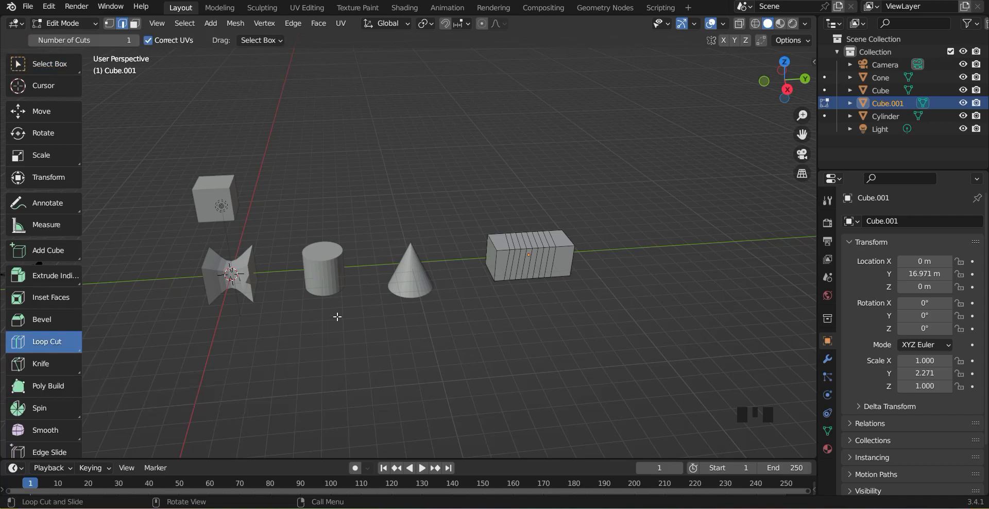
Leave the elongated cube's mesh editing and delete every object in the scene
key(a)
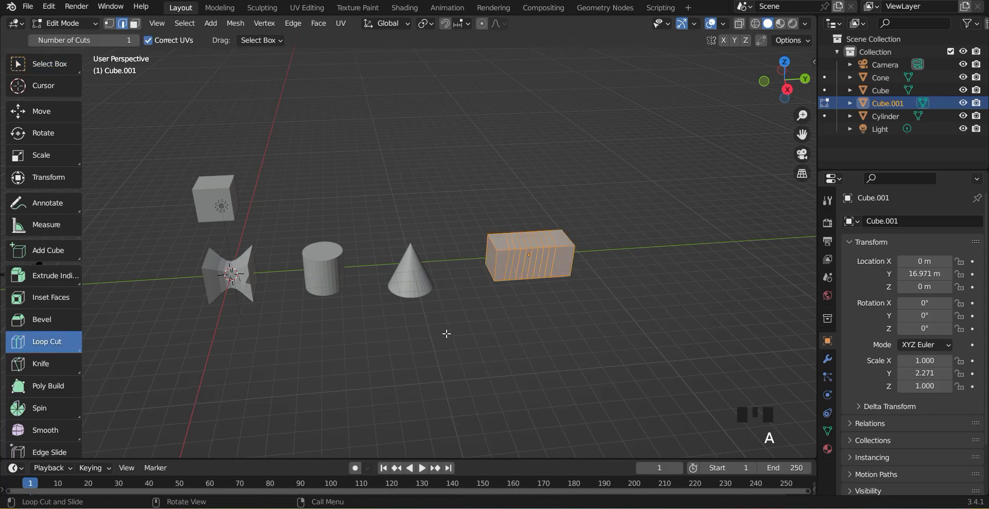
key(Tab)
key(Tab)
key(Tab)
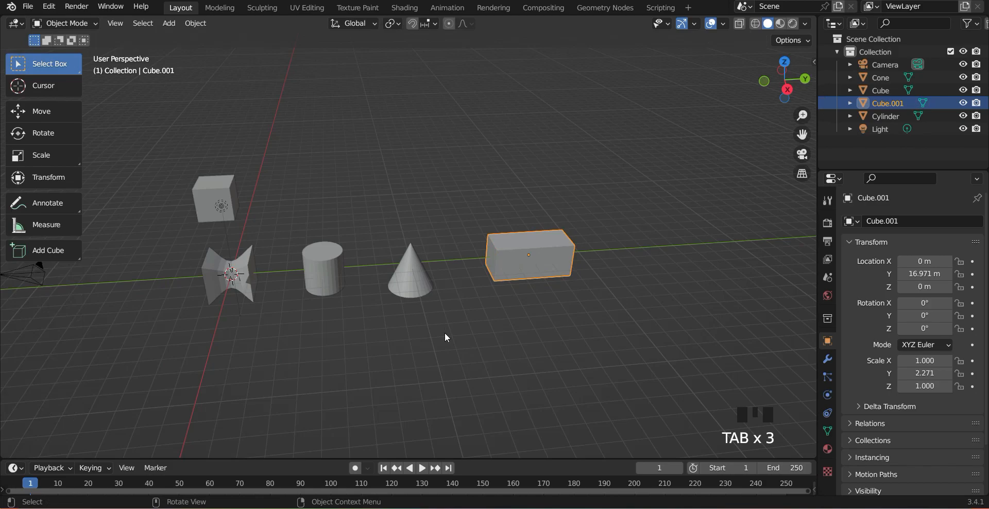
key(a)
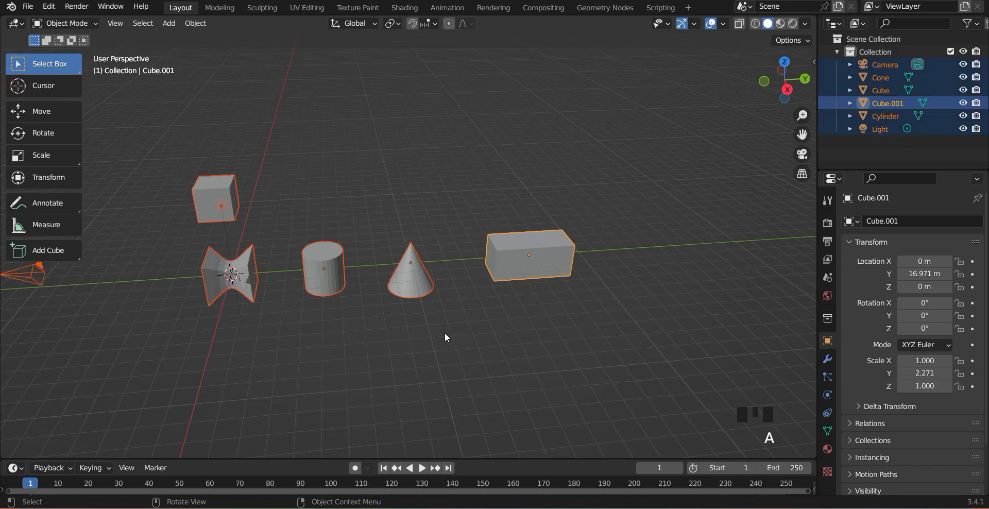
key(x)
click(446, 335)
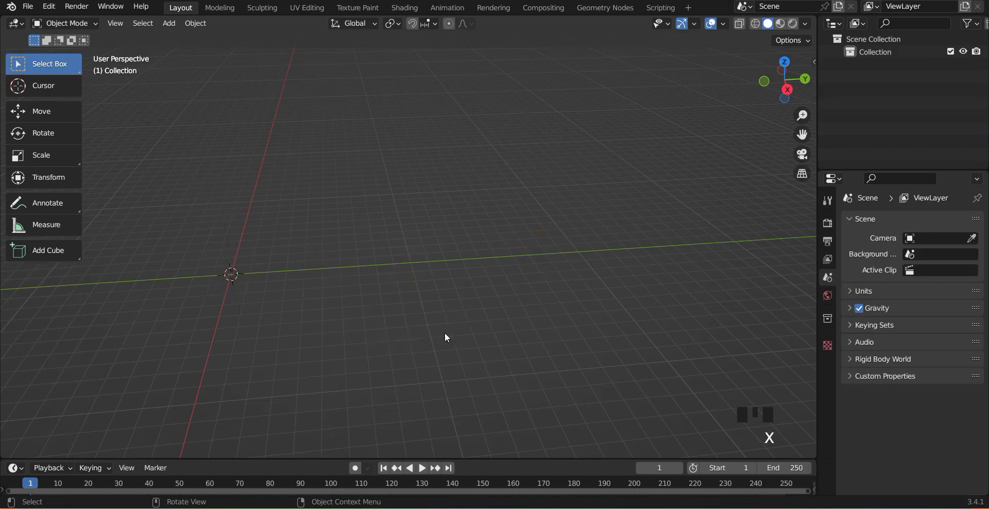
Add a 2 m cube at the world origin and edit its mesh
key(shift+a)
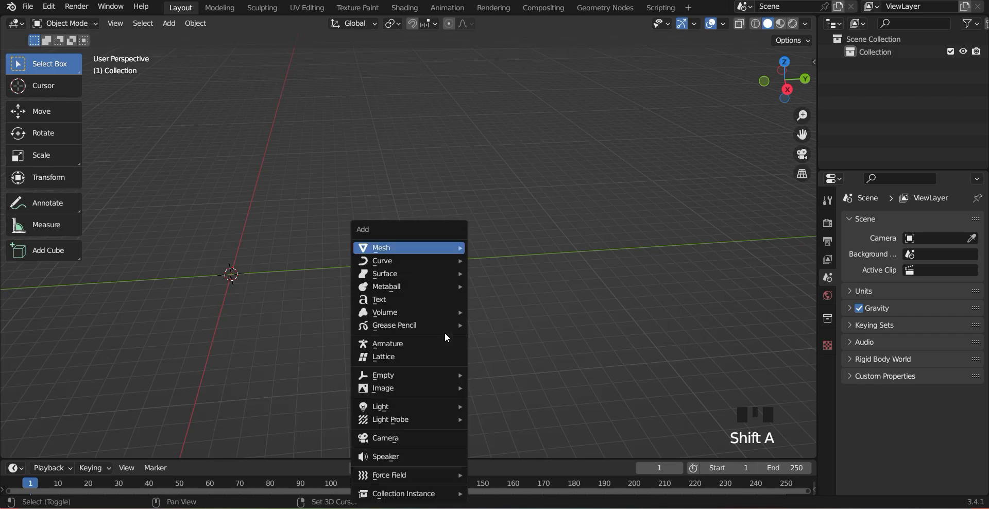
mouse_move(440, 250)
click(509, 255)
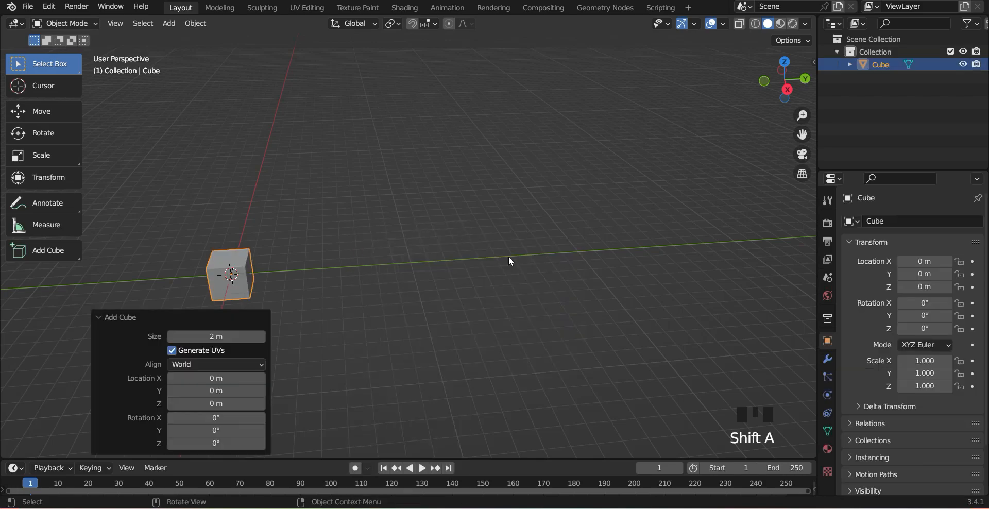
shift+middle_drag(343, 334, 510, 322)
key(Tab)
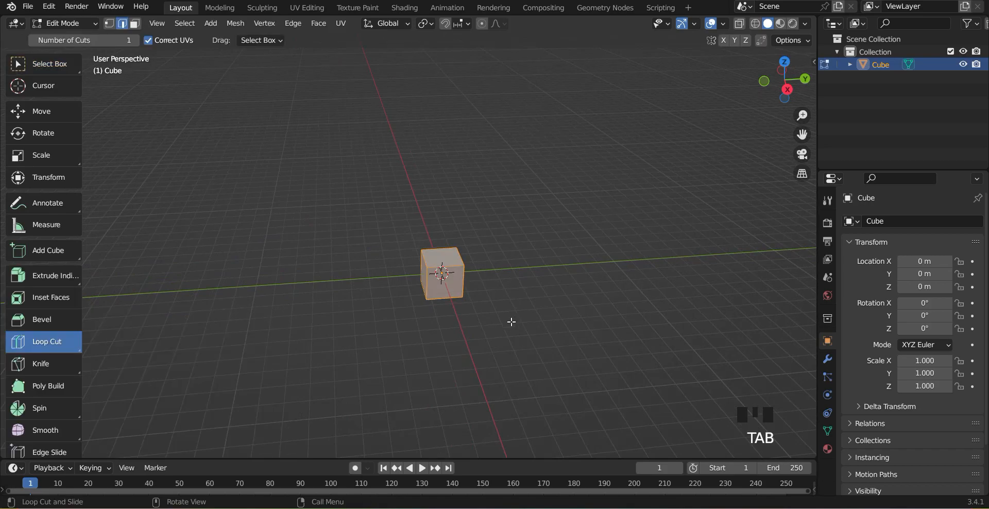
Add one centred vertical loop cut across the cube's top and front faces with a factor of 0
scroll(515, 333, up, 4)
middle_drag(612, 361, 550, 309)
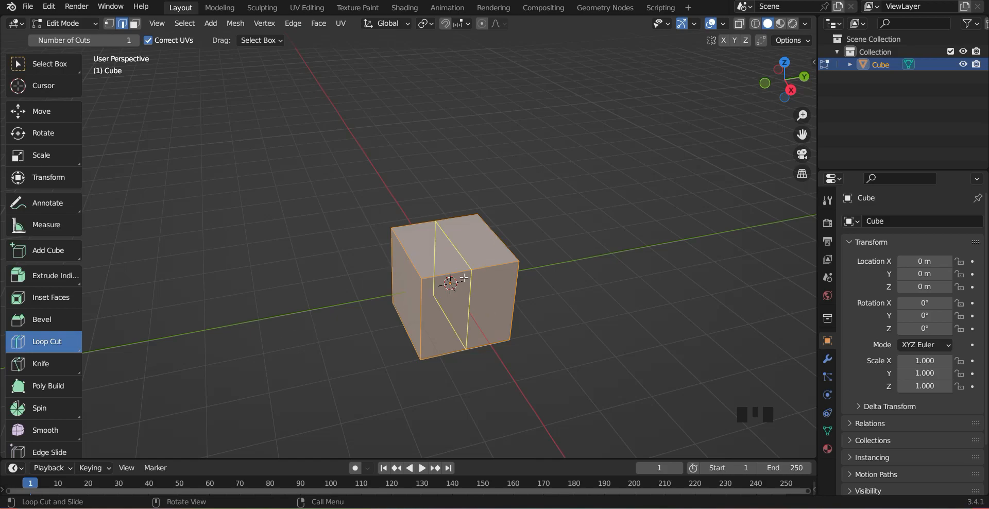
click(459, 255)
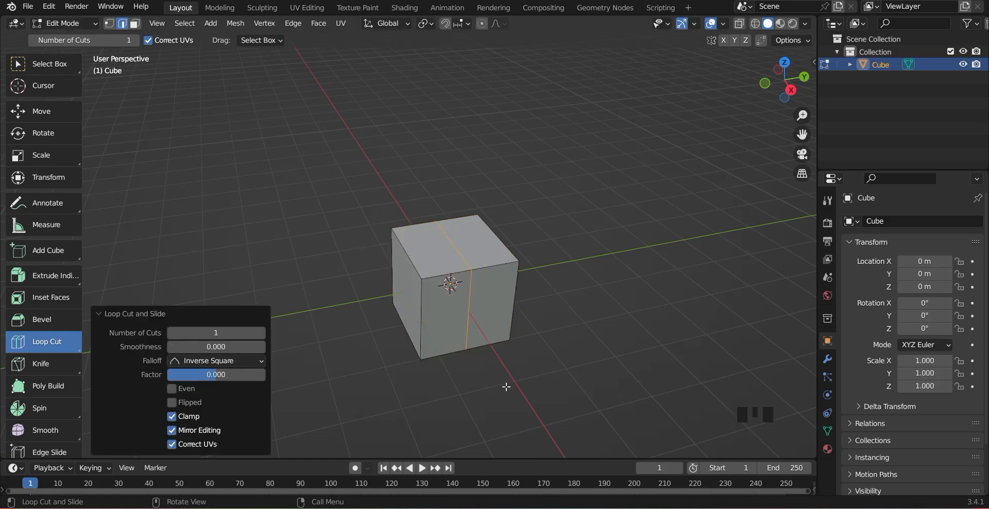
Offset the central edge loop to both sides with Offset Edge Loop Cut, using a factor of 0.677
click(63, 342)
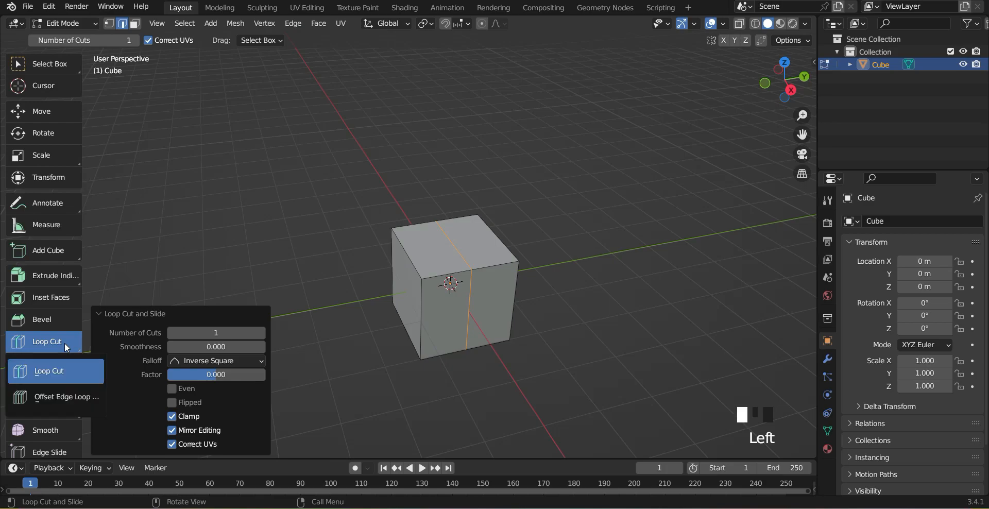
click(63, 395)
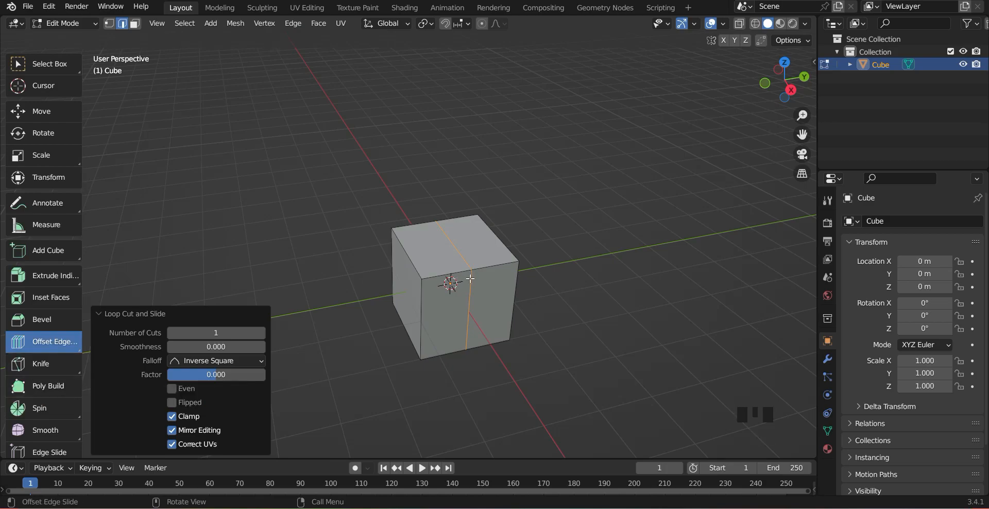
mouse_move(470, 278)
mouse_down()
mouse_move(459, 280)
mouse_move(472, 282)
mouse_up()
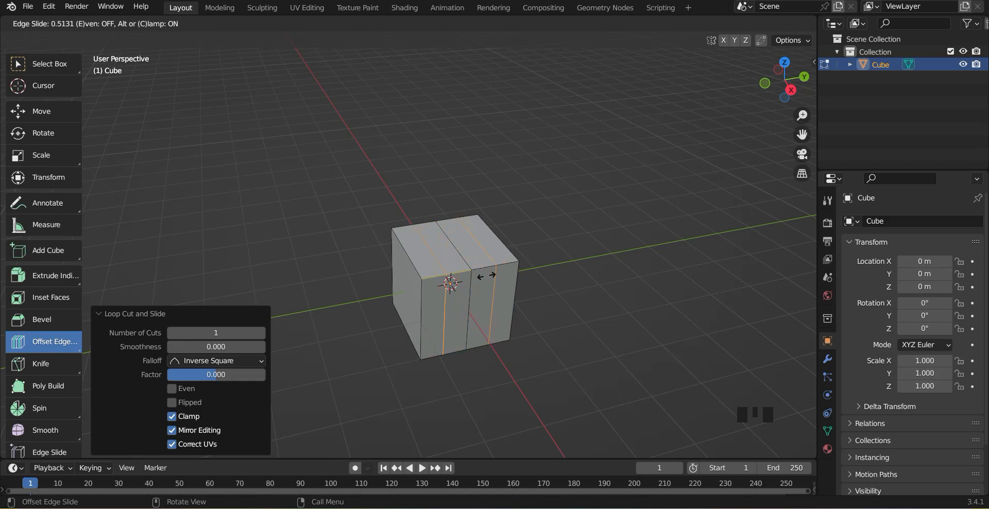
click(464, 339)
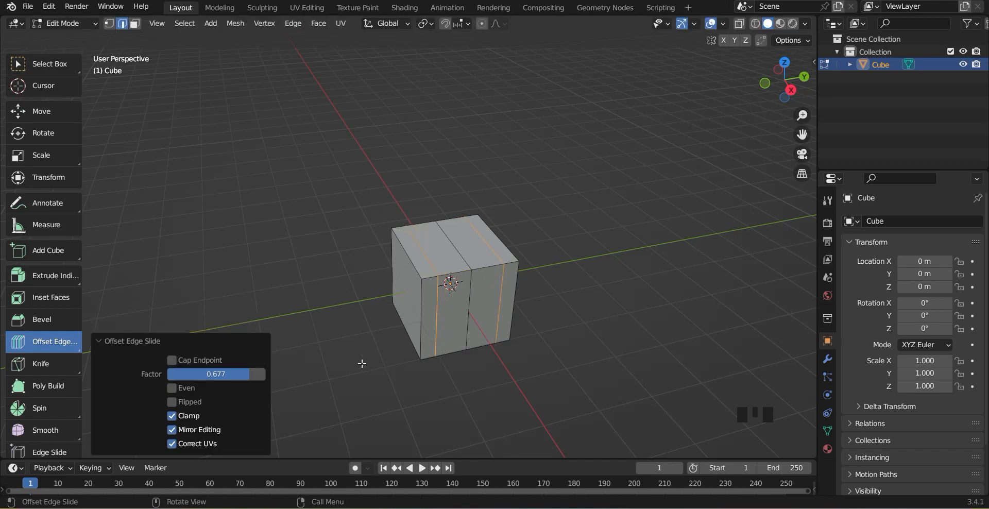
middle_drag(335, 365, 378, 375)
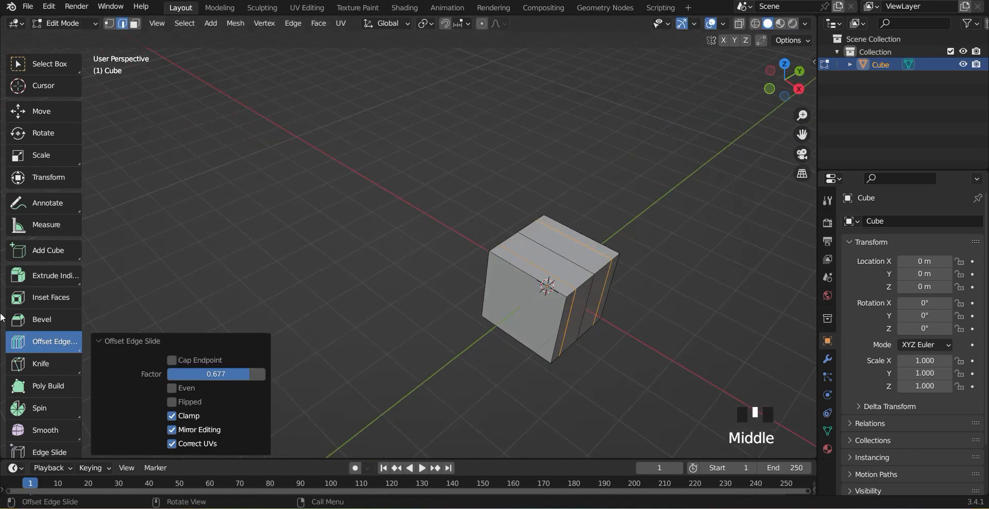
Switch back to the Loop Cut tool and add one horizontal loop cut around the cube's mid-height
drag(38, 341, 57, 370)
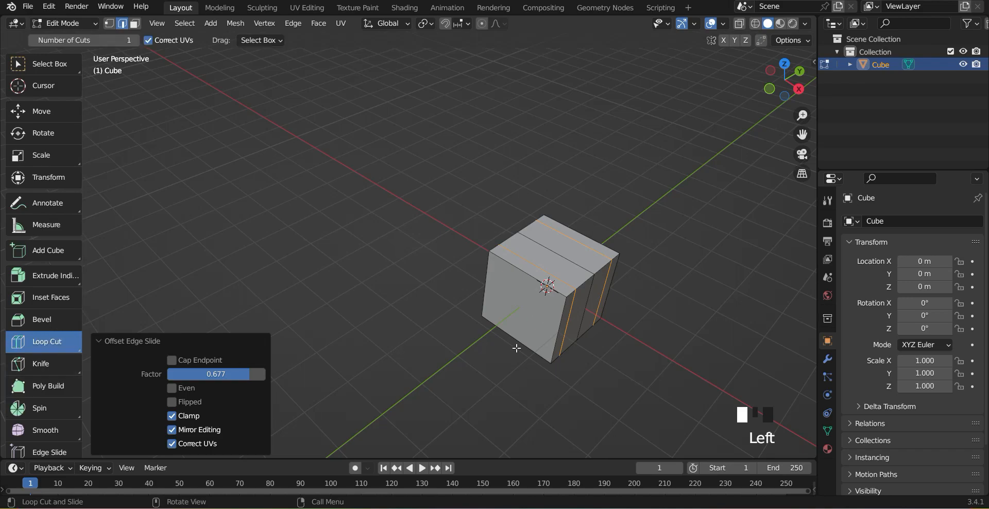
click(564, 308)
click(548, 308)
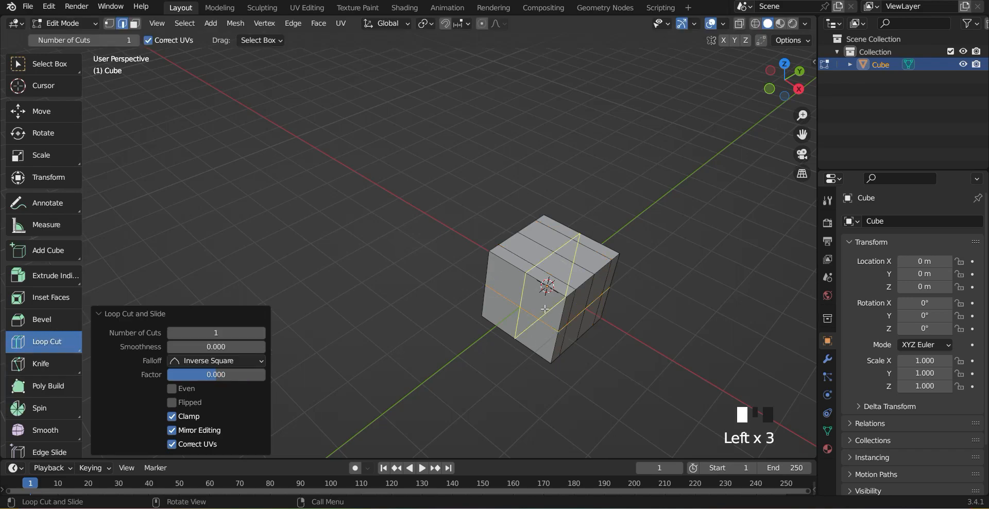
Offset the horizontal mid-height edge loop up and down the cube with Offset Edge Loop Cut, using a factor of 0.897
drag(58, 343, 61, 397)
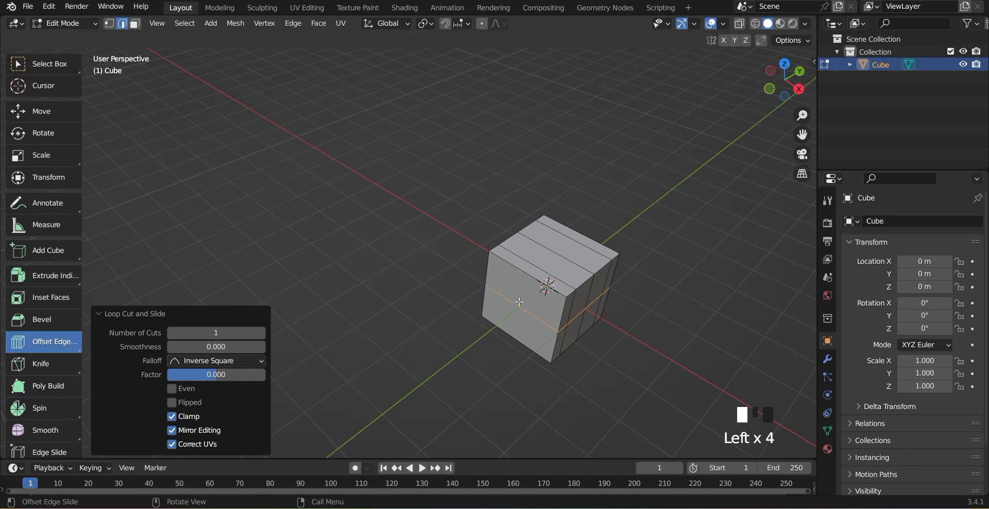
middle_drag(519, 301, 592, 215)
scroll(648, 295, up, 3)
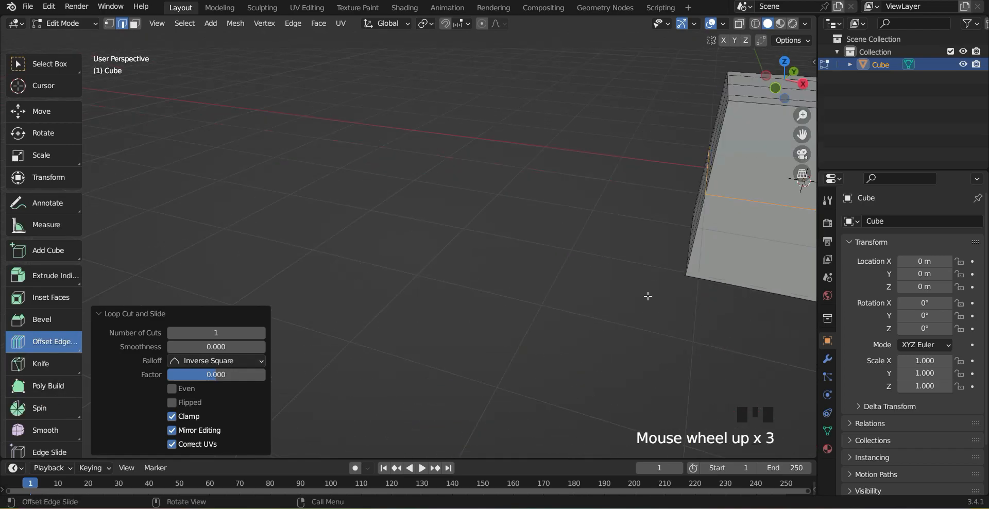
shift+middle_drag(648, 296, 455, 234)
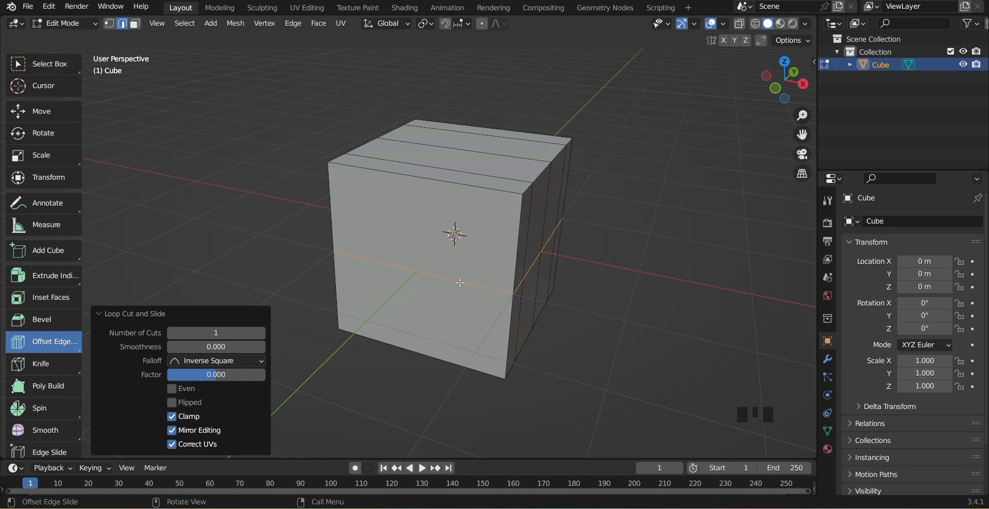
drag(462, 281, 455, 249)
scroll(455, 249, down, 2)
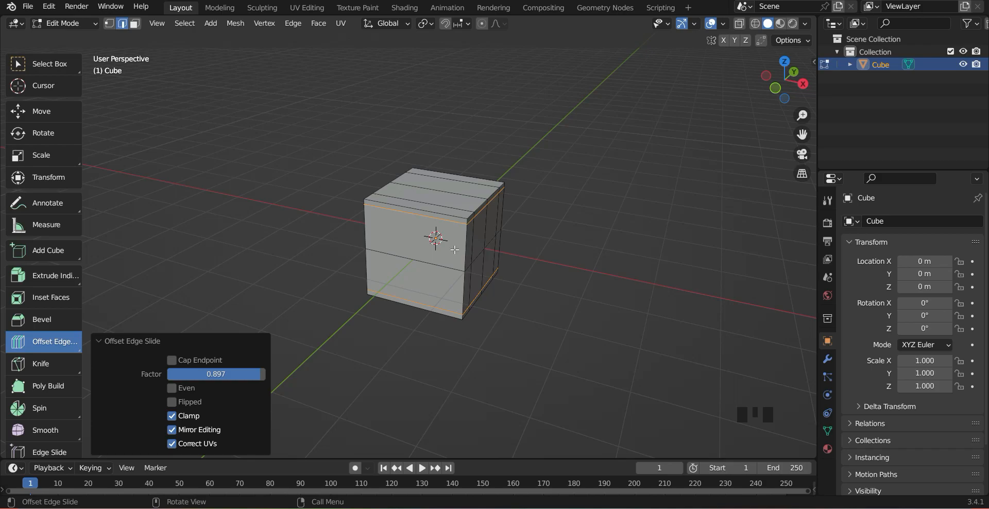
Undo all loop cuts and offsets on the cube and return to the Select Box tool with nothing selected
key(ctrl+z)
key(ctrl+z)
key(ctrl+z)
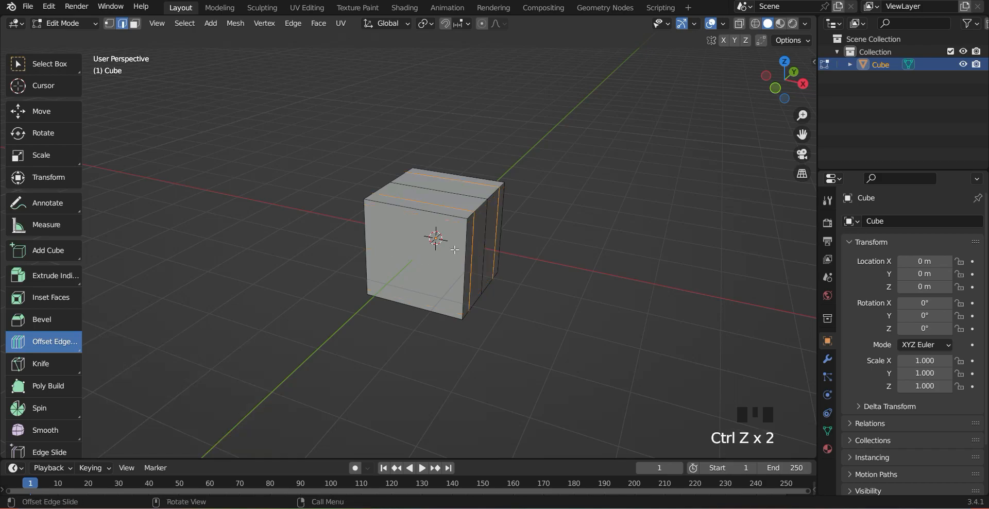
middle_drag(455, 249, 556, 278)
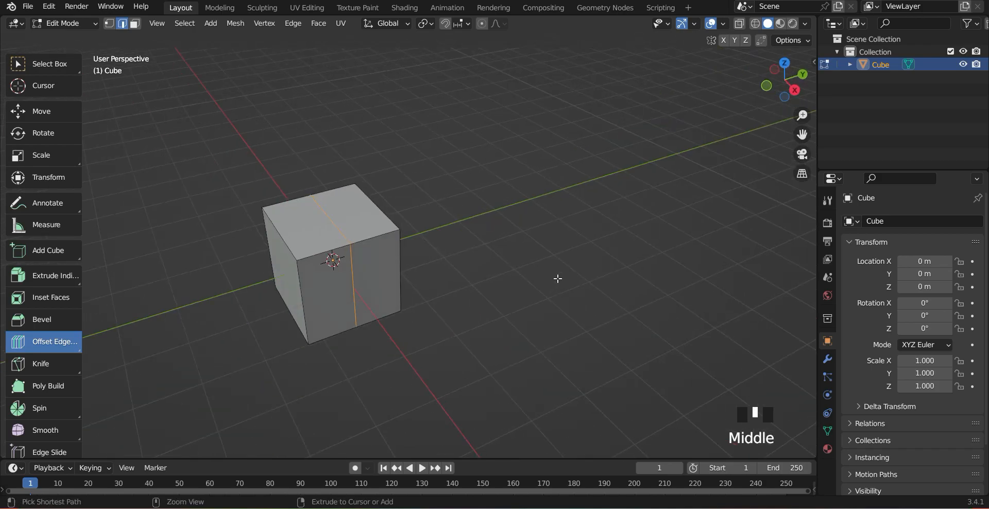
key(a)
click(36, 65)
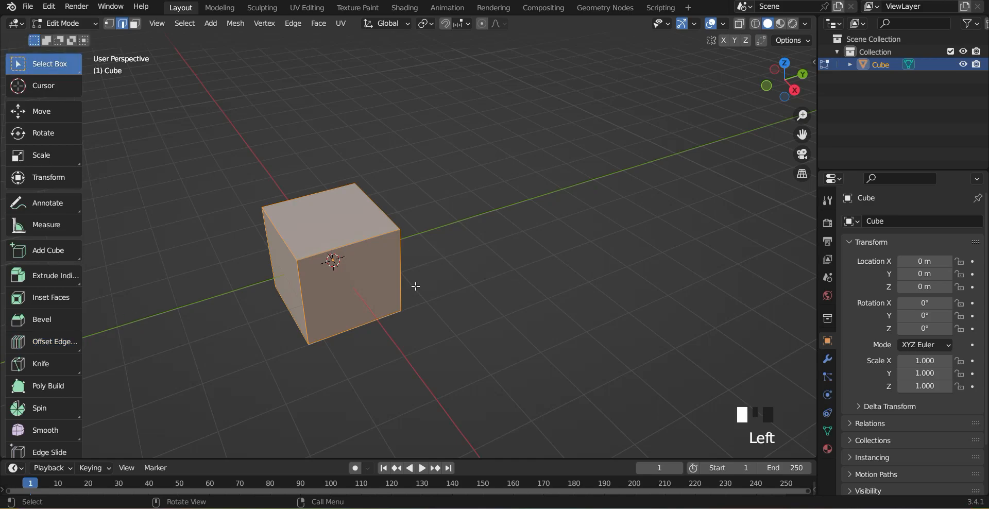
click(286, 289)
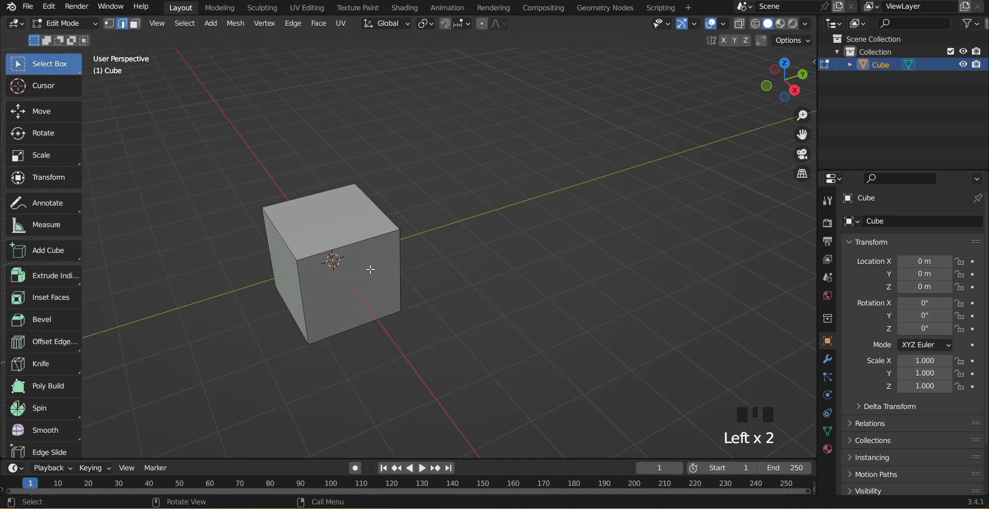
Add one centred vertical loop cut to the cube and offset it to both sides with a factor of 0.646
key(ctrl+r)
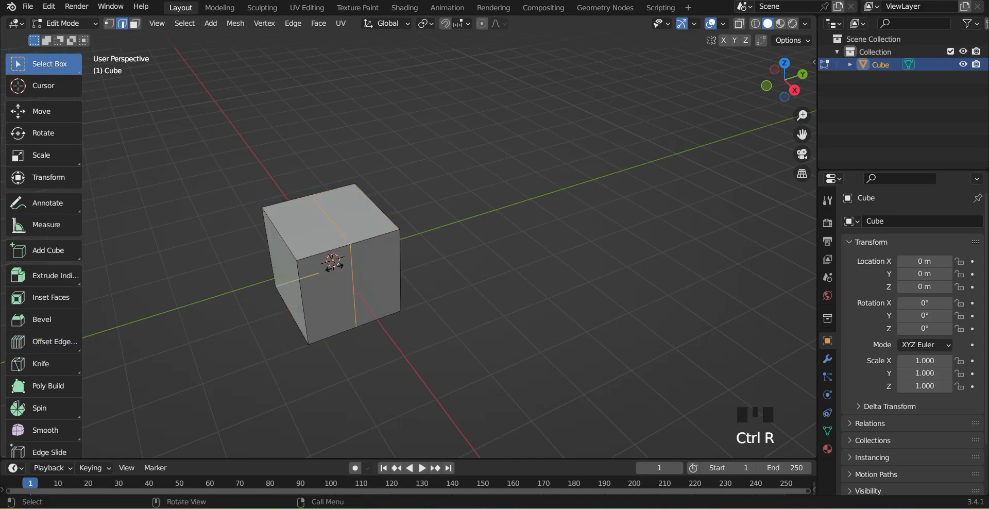
click(338, 264)
right_click(334, 261)
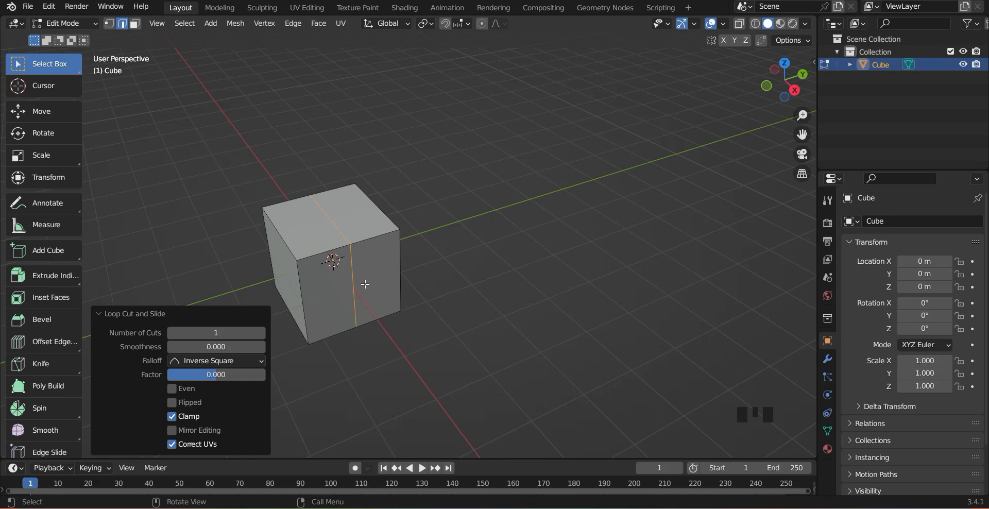
key(ctrl)
key(shift+ctrl+r)
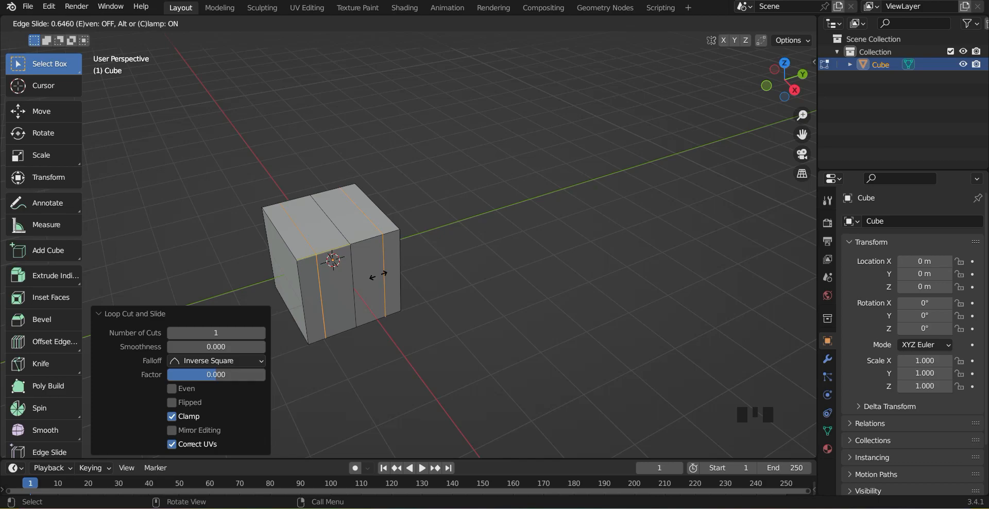
click(379, 275)
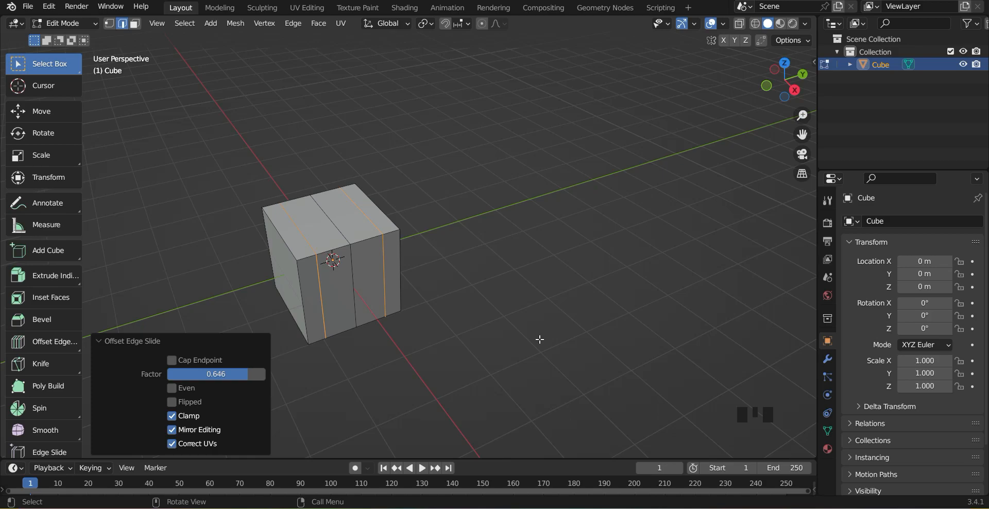
Select the whole cube mesh and delete all of its geometry
scroll(505, 330, up, 2)
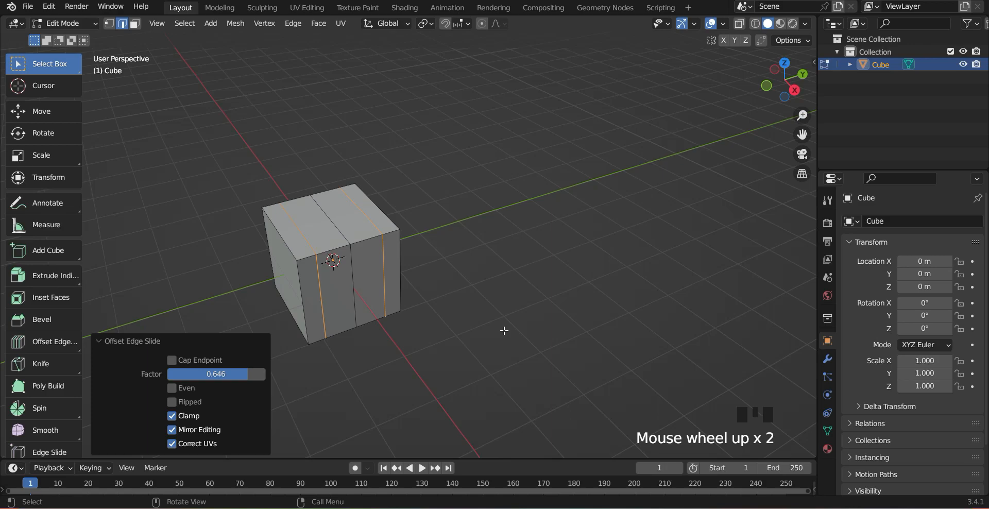
scroll(504, 330, down, 2)
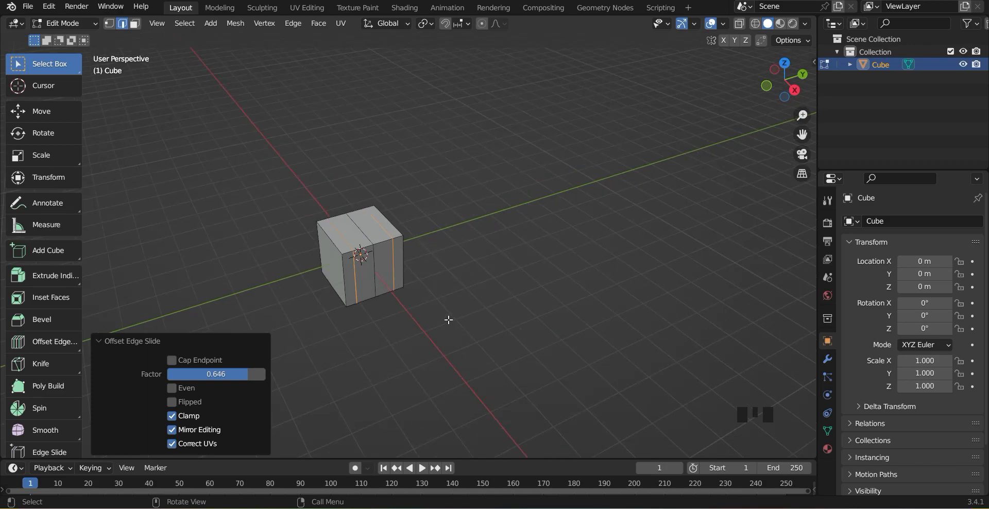
key(a)
key(x)
click(395, 258)
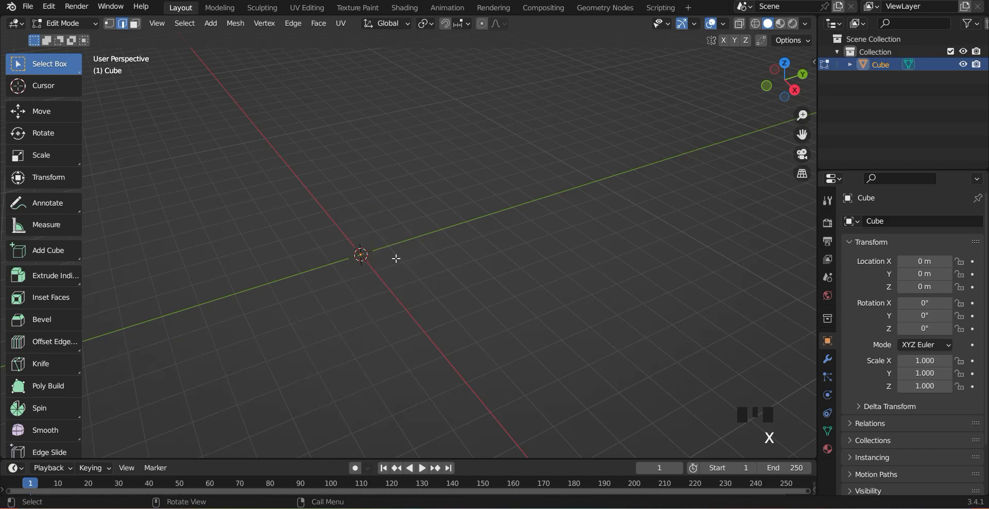
Add a 2 m cube at the world origin and flatten it into a thin slab by scaling about -0.117 along Z
key(shift+a)
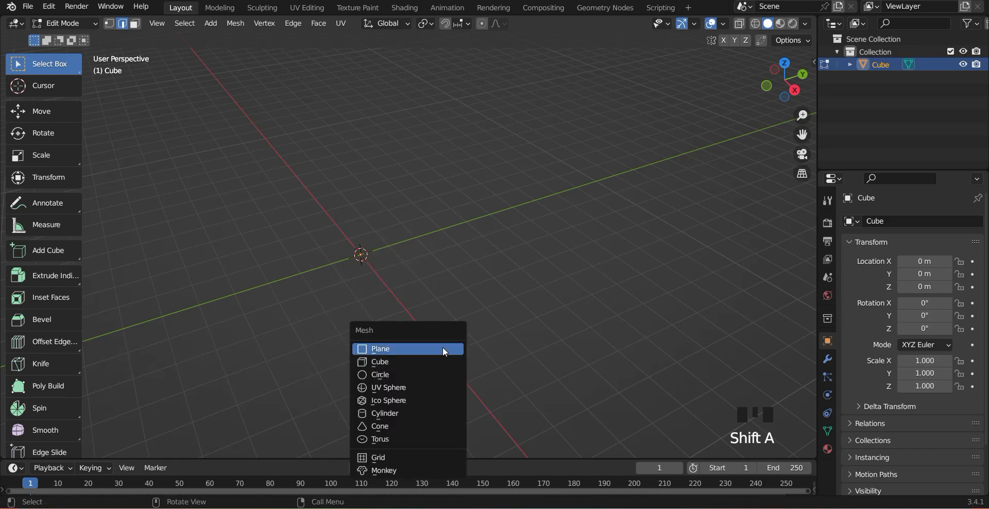
click(409, 361)
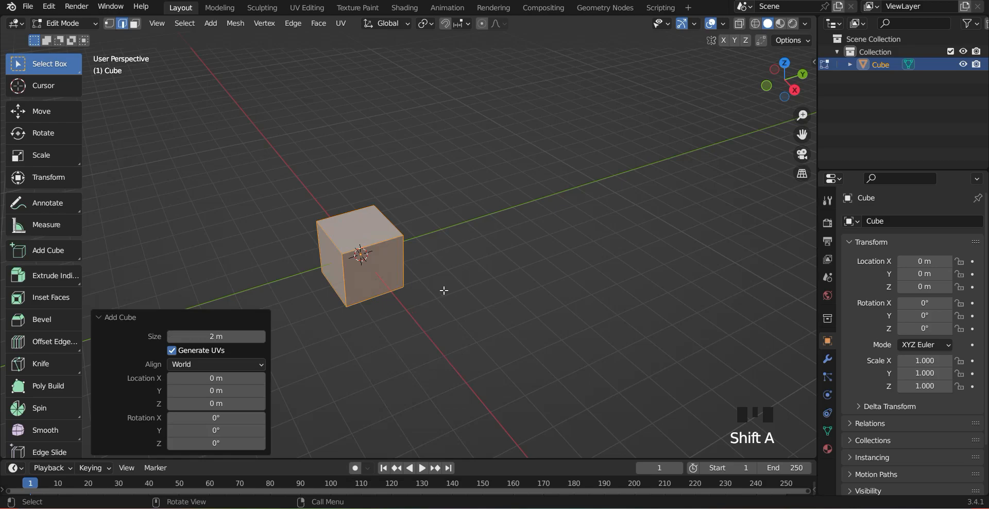
key(s)
key(z)
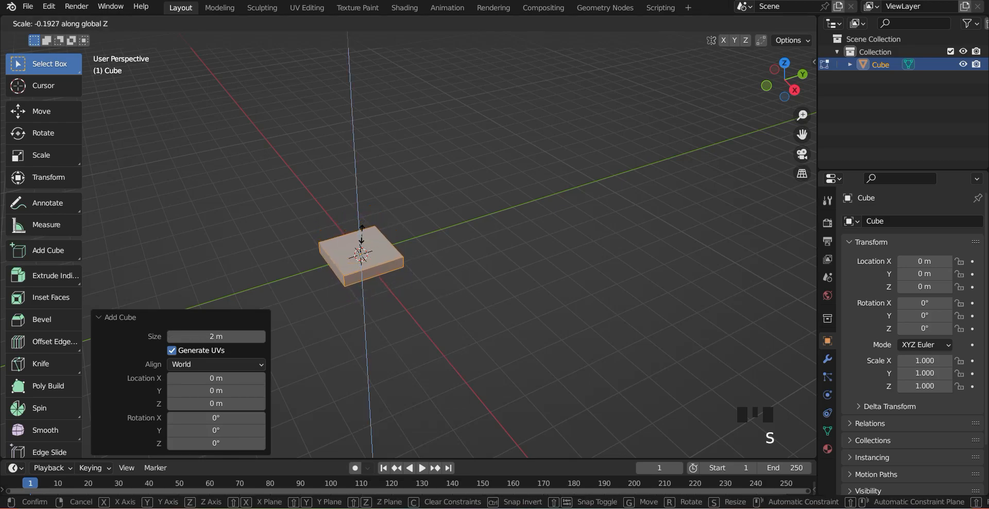
click(363, 241)
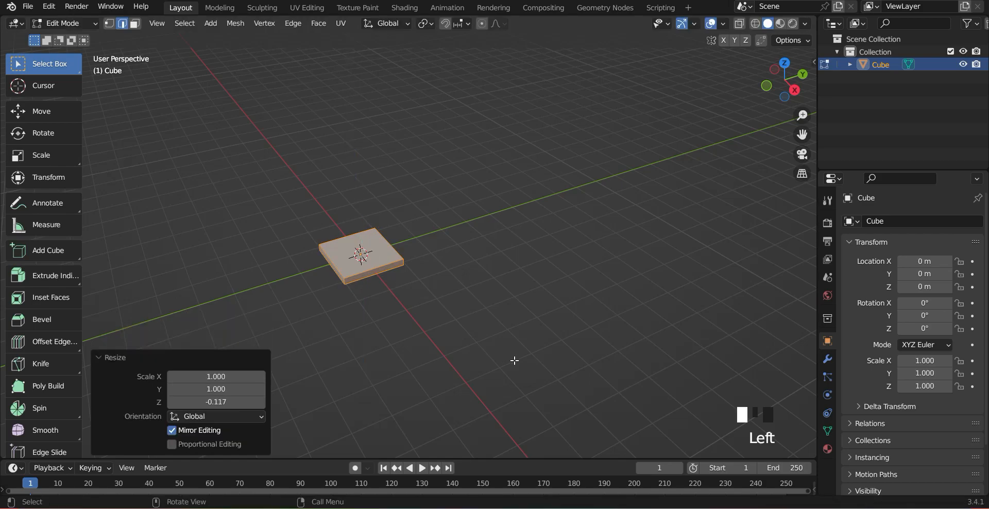
Add one centred loop cut along the slab's X direction and offset it close to both outer edges with a factor of 0.940
shift+middle_drag(515, 360, 485, 289)
scroll(486, 289, up, 3)
shift+middle_drag(563, 263, 464, 202)
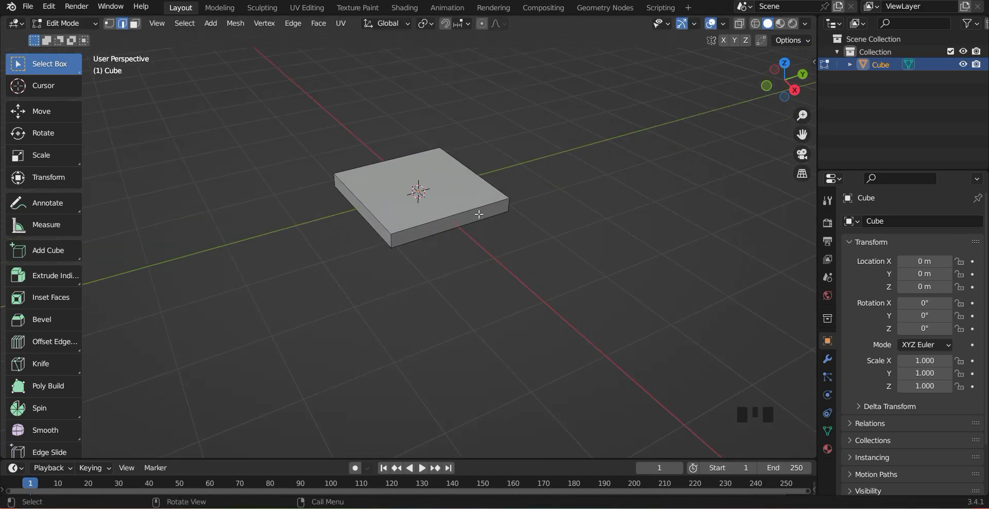
key(ctrl+r)
click(479, 214)
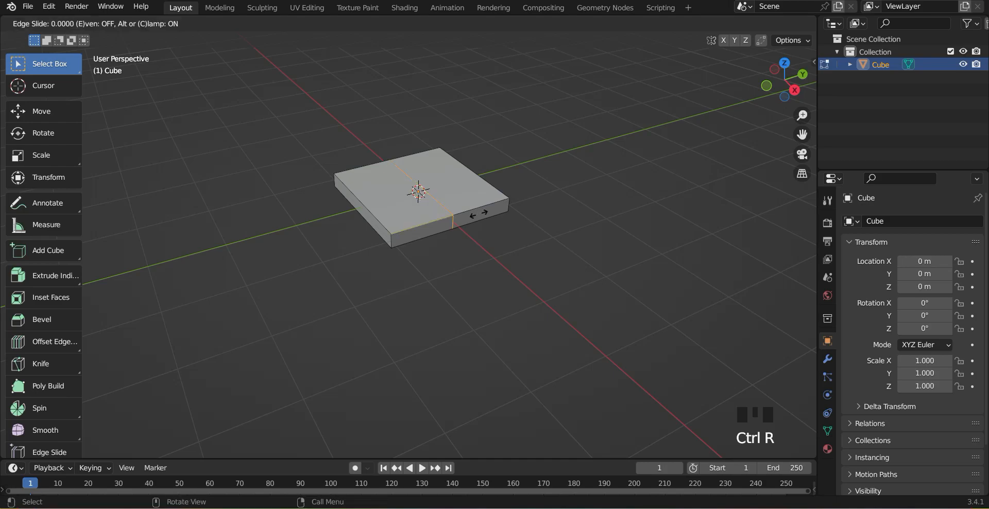
right_click(479, 214)
key(ctrl+shift+r)
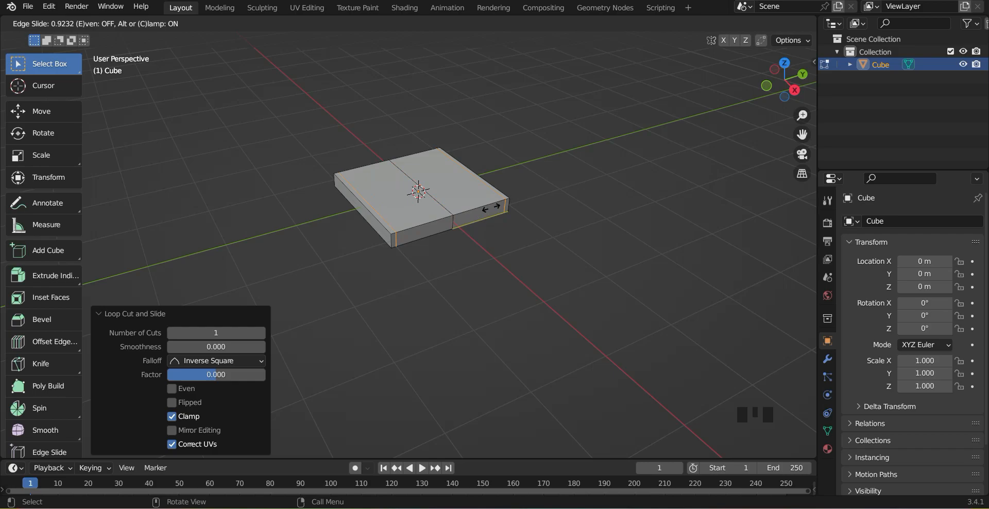
click(482, 211)
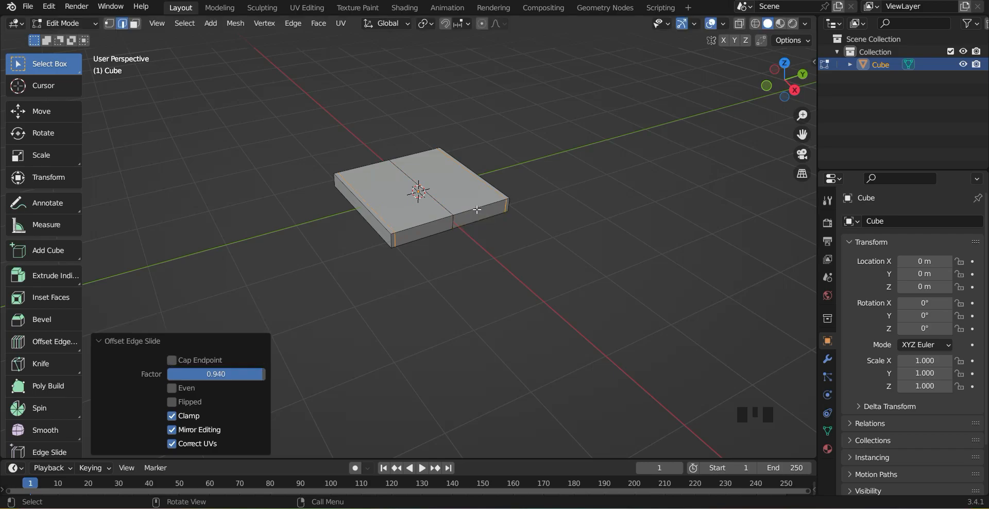
Select the slab's central edge loop along X and offset it to both sides with a factor of 0.755
click(445, 204)
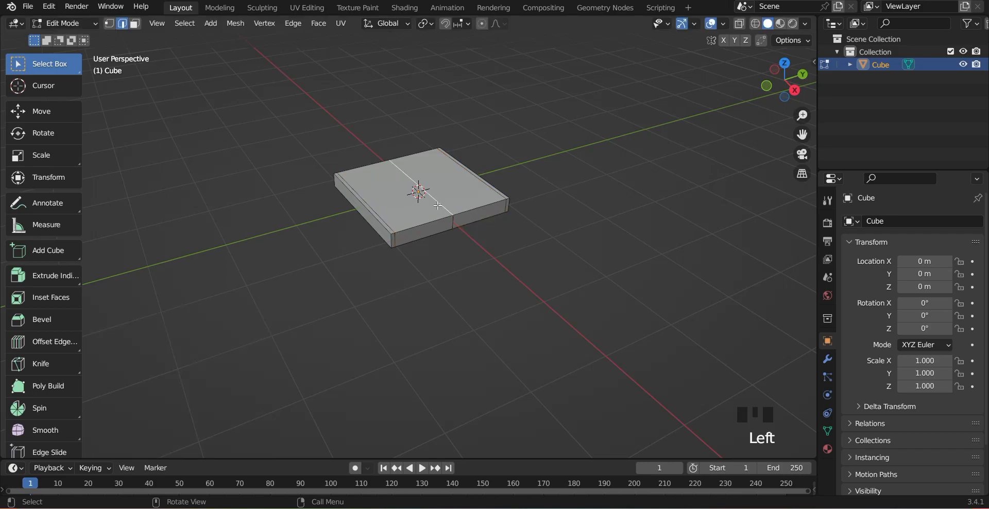
alt+click(438, 206)
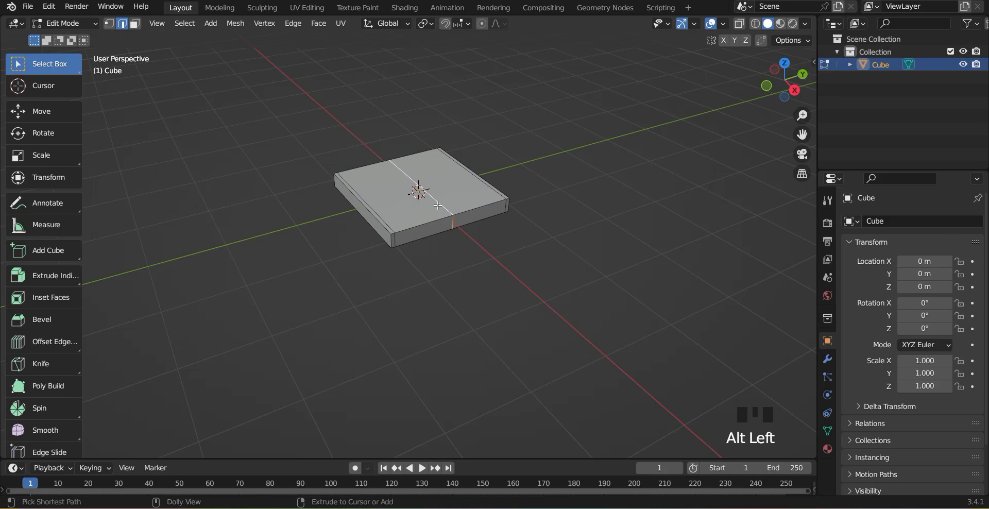
key(shift+ctrl+r)
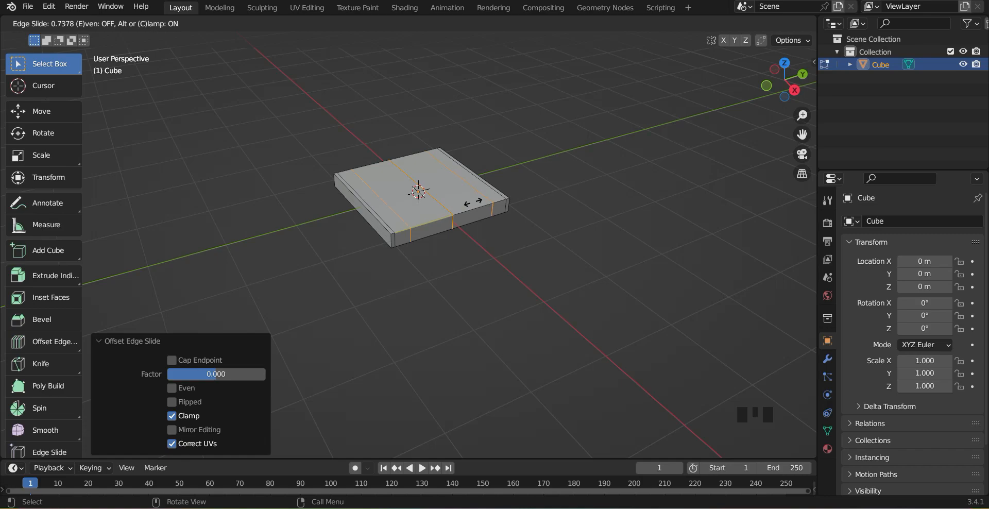
click(473, 202)
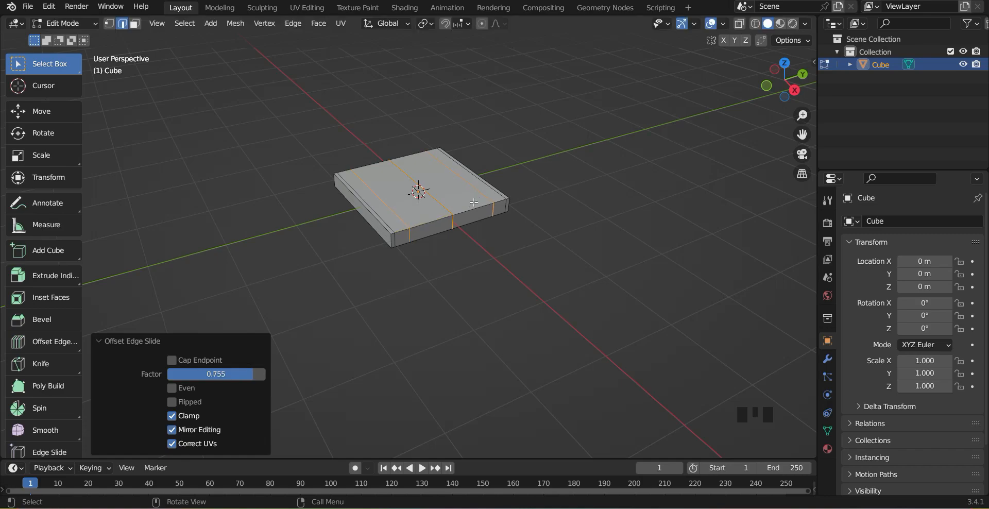
Add one centred loop cut along the slab's Y direction, crossing the existing loops, with a factor of 0
middle_drag(371, 293, 485, 233)
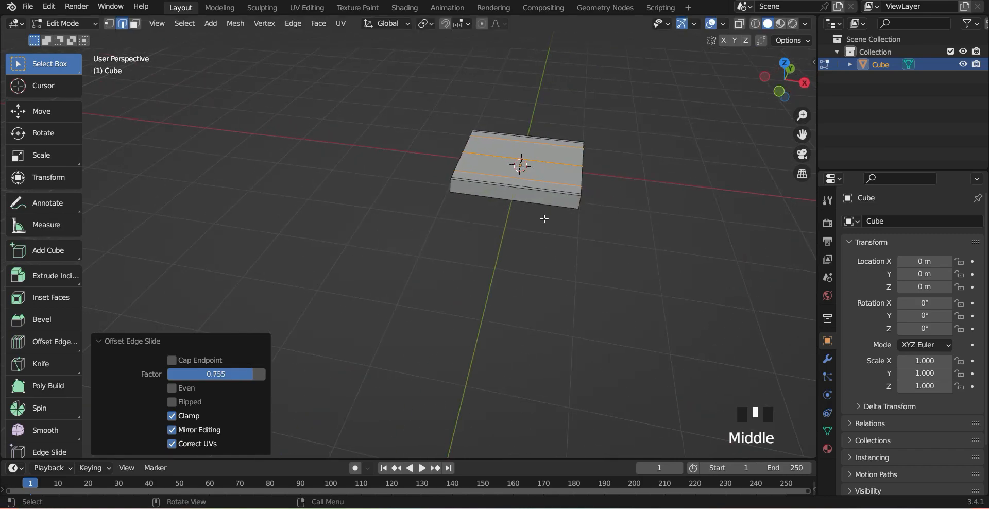
key(ctrl+r)
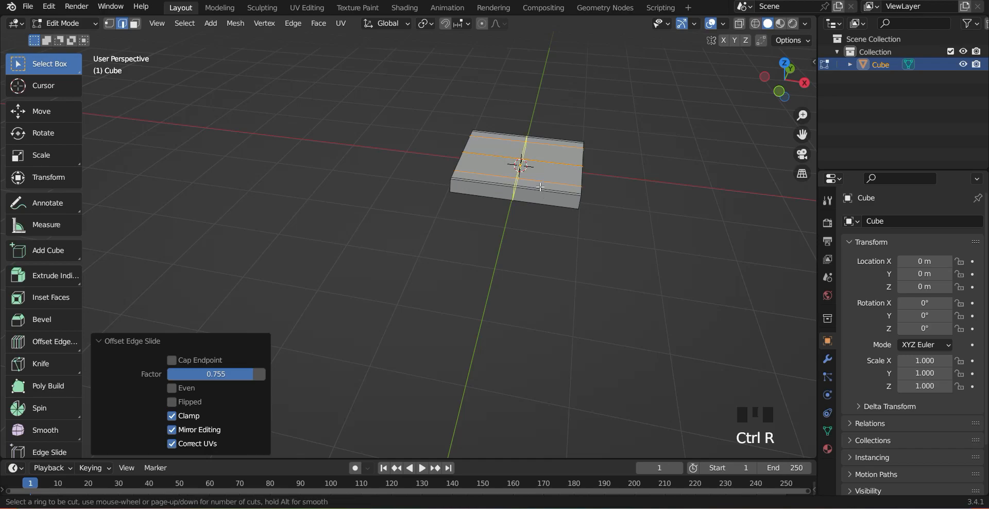
click(541, 187)
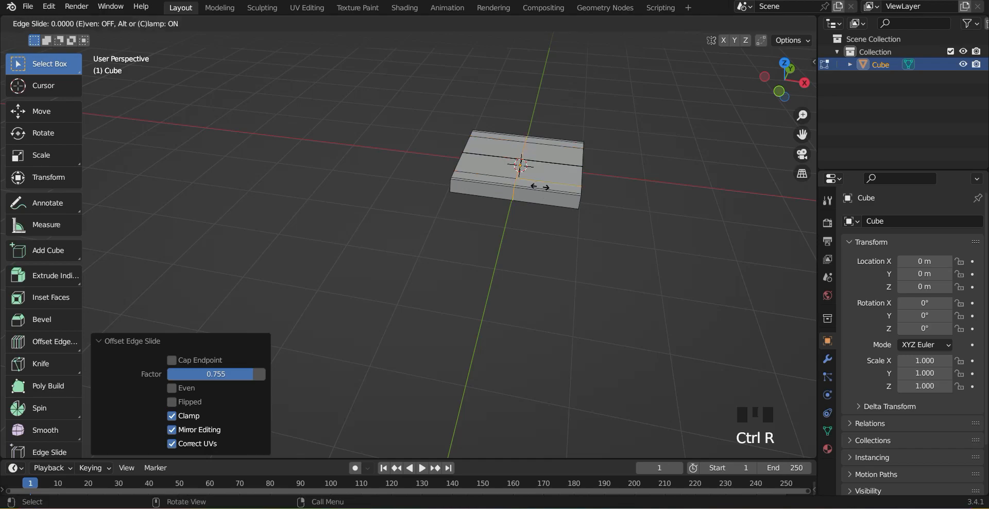
right_click(530, 218)
Offset the central Y-direction edge loop close to the slab's two outer sides with a factor of 0.950
scroll(583, 230, up, 2)
scroll(586, 230, down, 1)
shift+middle_drag(585, 230, 592, 277)
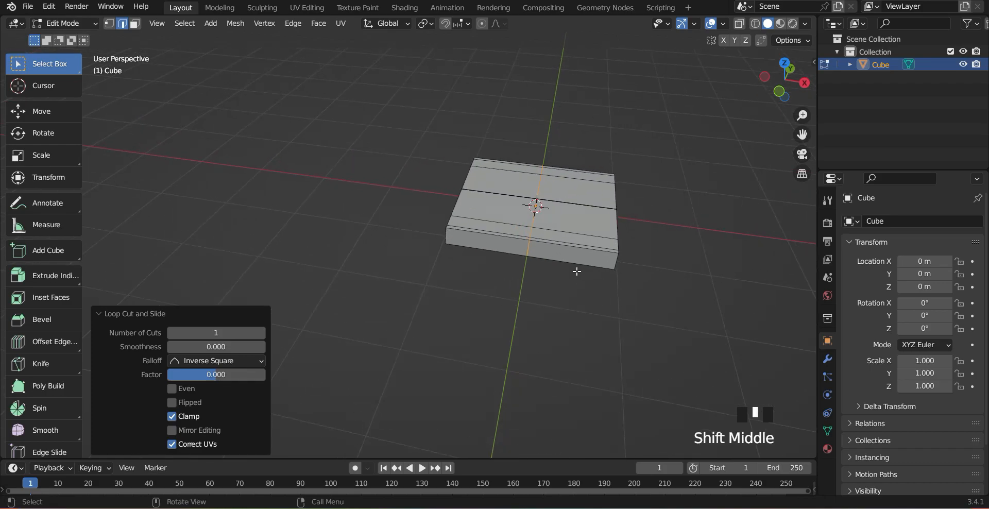
key(ctrl+shift+r)
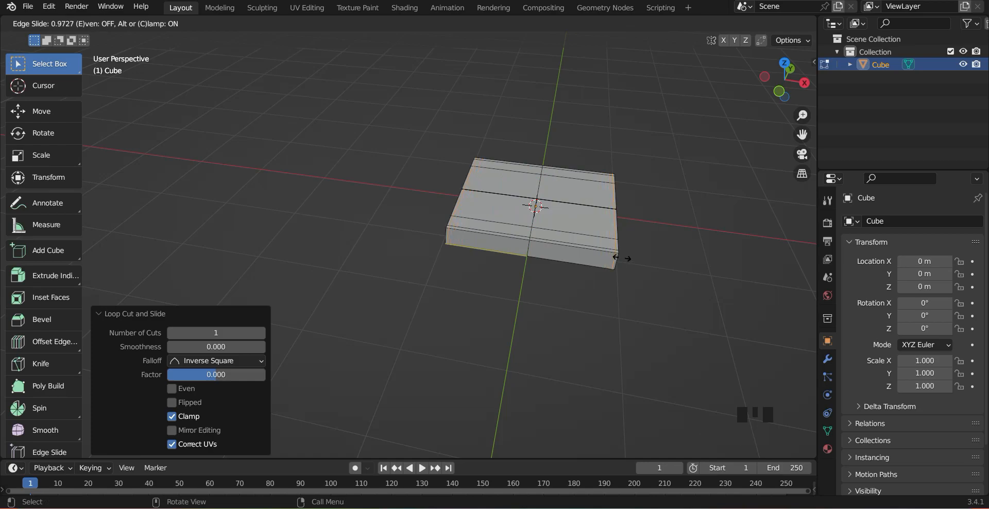
click(620, 258)
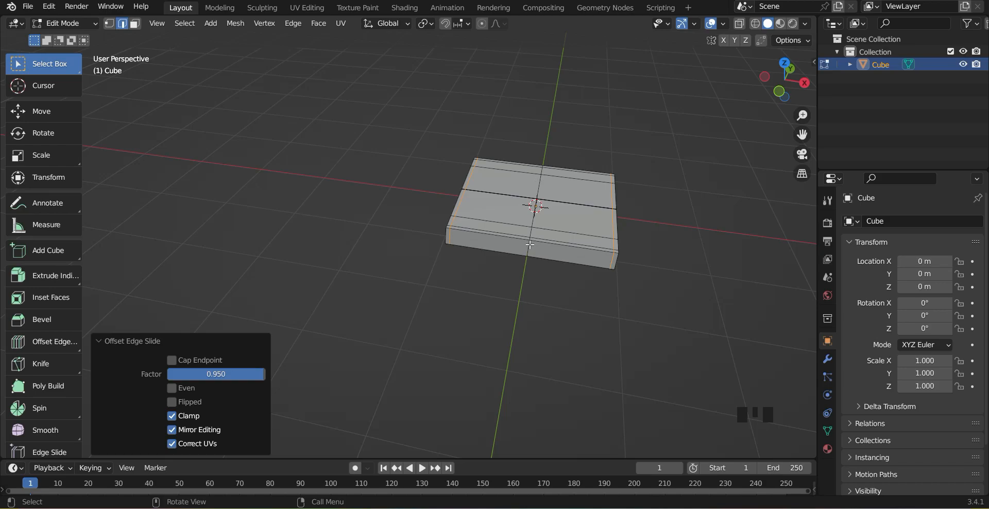
Select the slab's central Y-direction edge loop and offset it to both sides with a factor of 0.810
alt+click(519, 237)
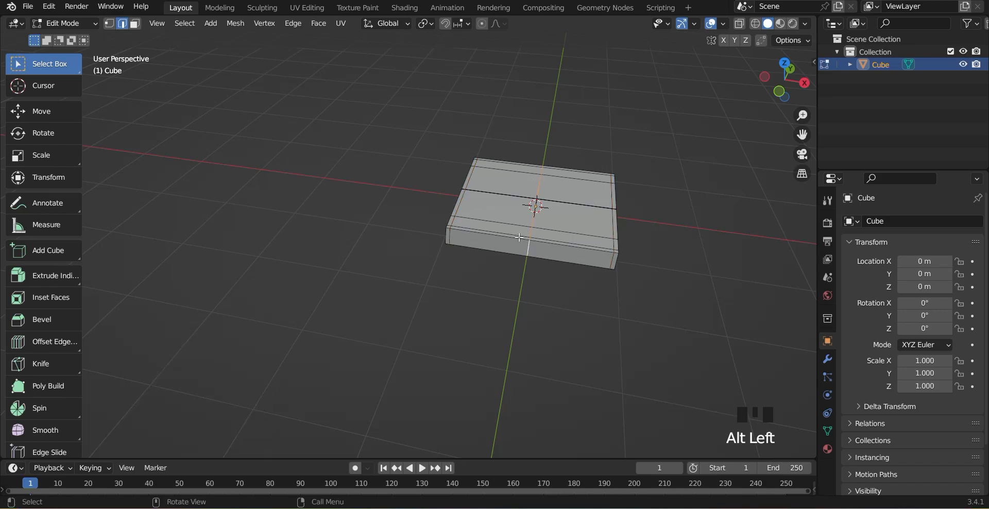
key(ctrl+shift+r)
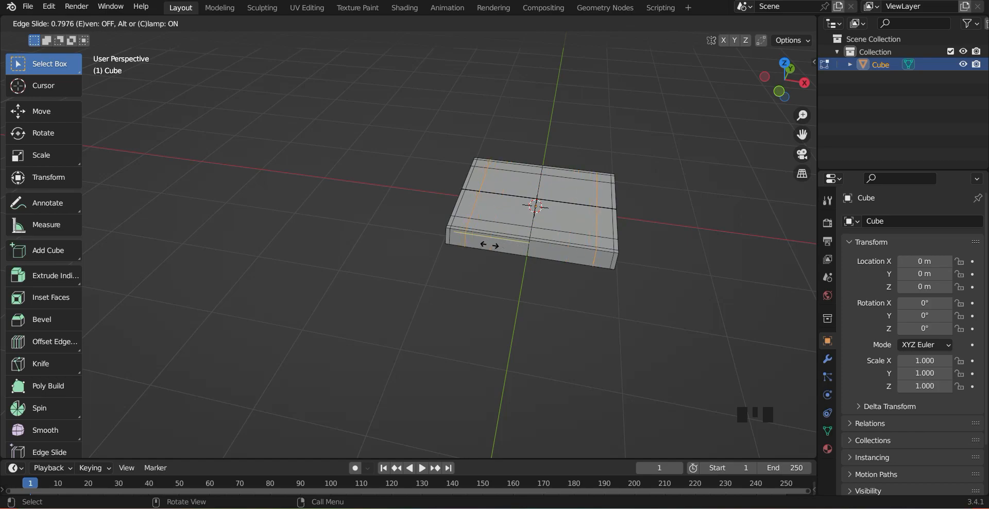
click(489, 245)
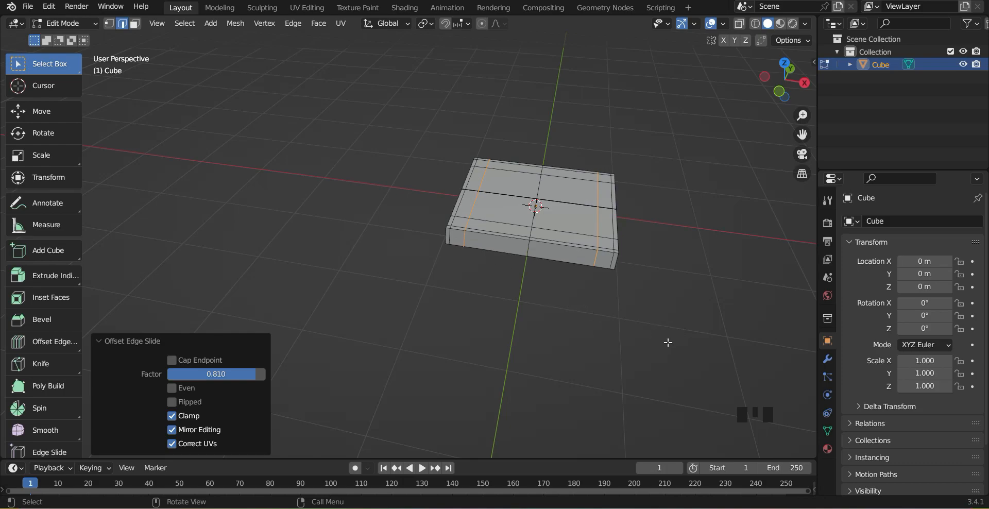
Select the four corner faces on the slab's underside and extrude them about 1.31 m downward as table legs
middle_drag(668, 342, 666, 315)
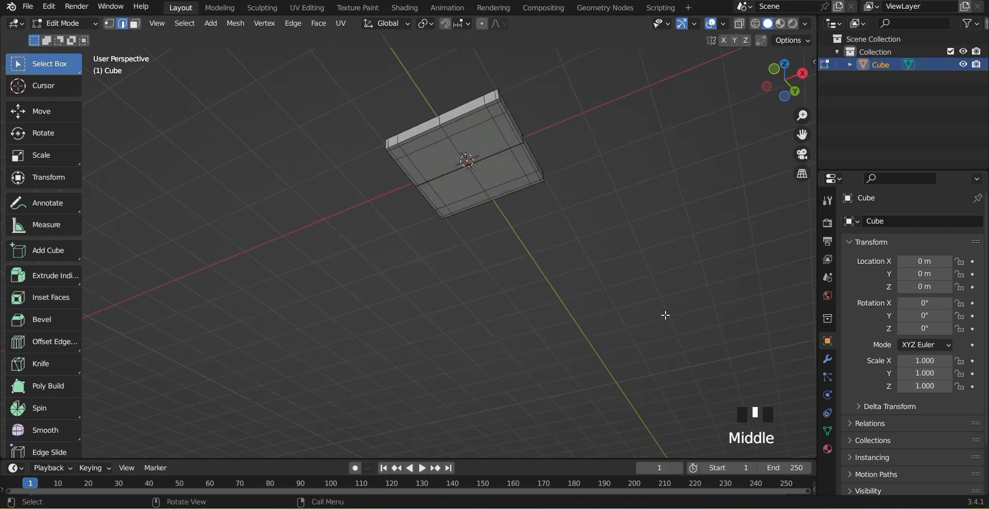
click(397, 152)
click(135, 24)
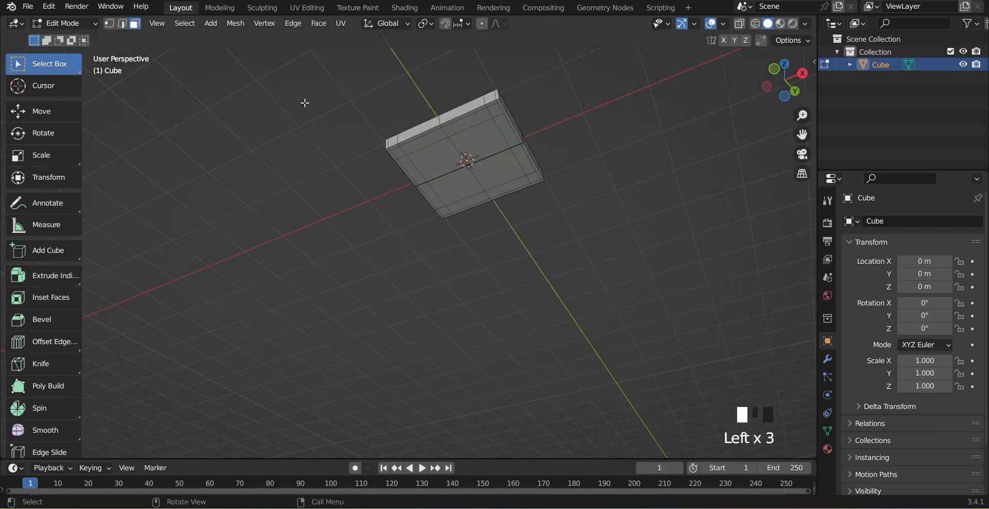
click(397, 152)
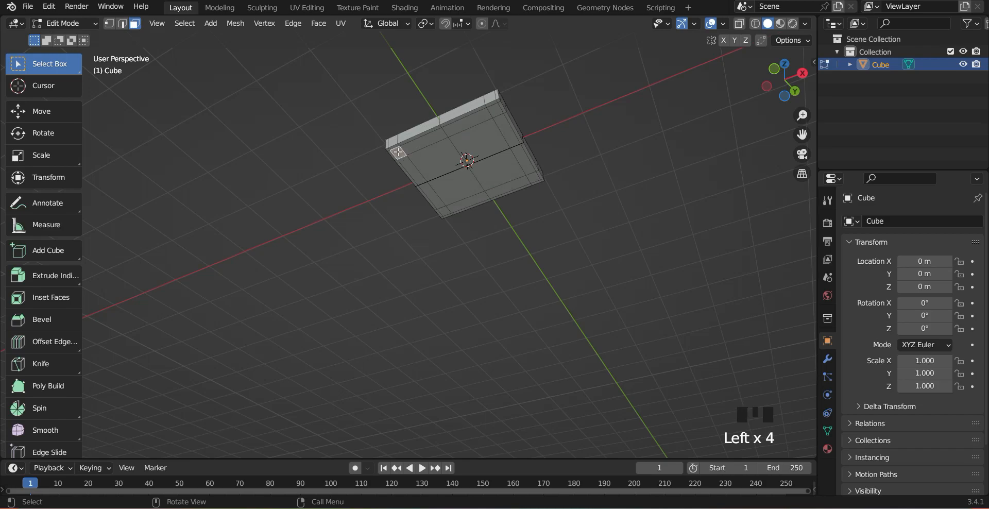
shift+click(494, 110)
shift+click(534, 177)
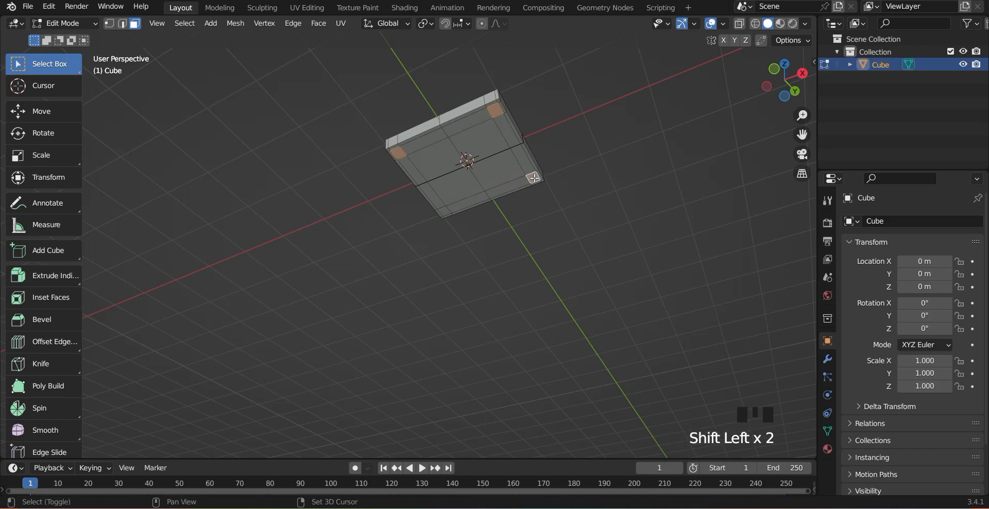
shift+click(446, 210)
middle_drag(700, 230, 653, 282)
key(e)
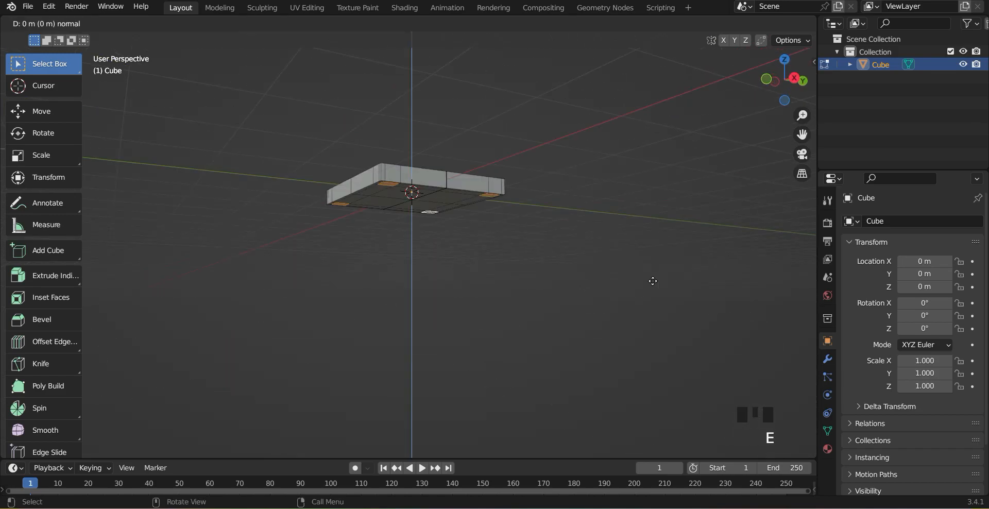
click(651, 369)
middle_drag(627, 352, 464, 287)
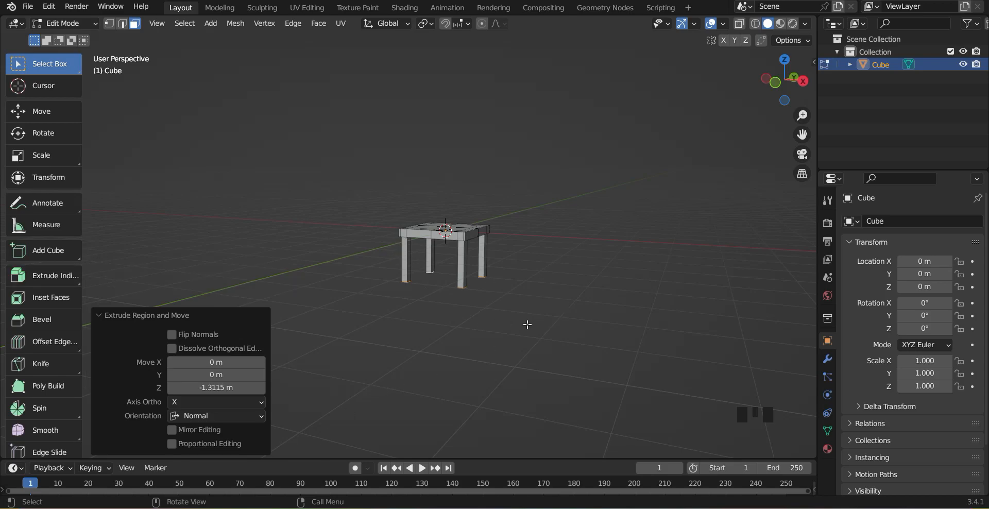
Add a 2 m cube and move it beside the table by about X 2.15, Y 4.74 and Z 0.92 m
scroll(542, 319, up, 4)
shift+middle_drag(648, 320, 512, 397)
scroll(563, 369, down, 3)
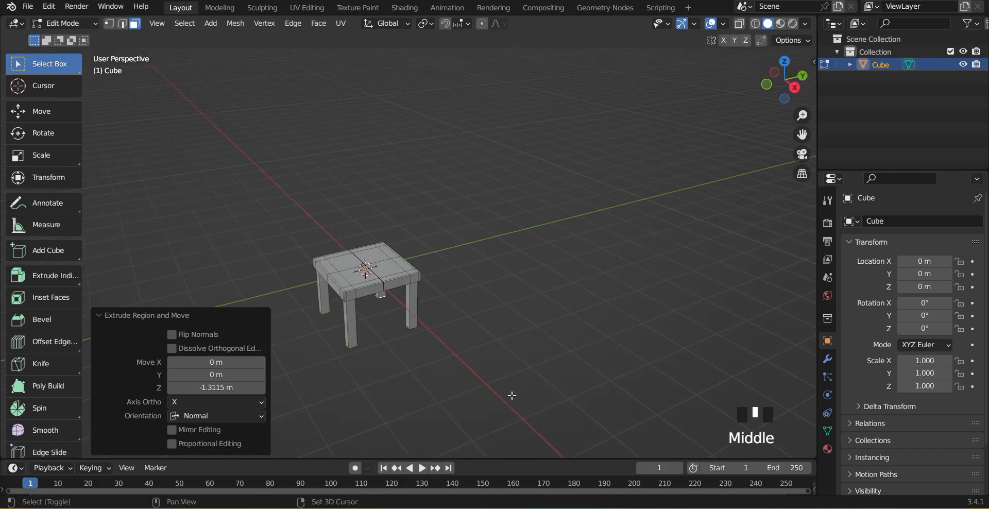
key(shift+a)
click(511, 382)
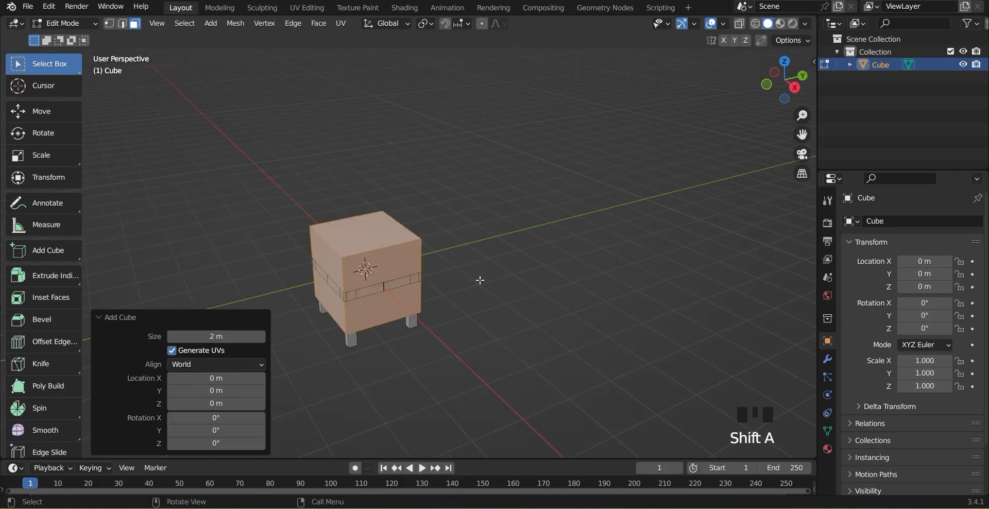
key(g)
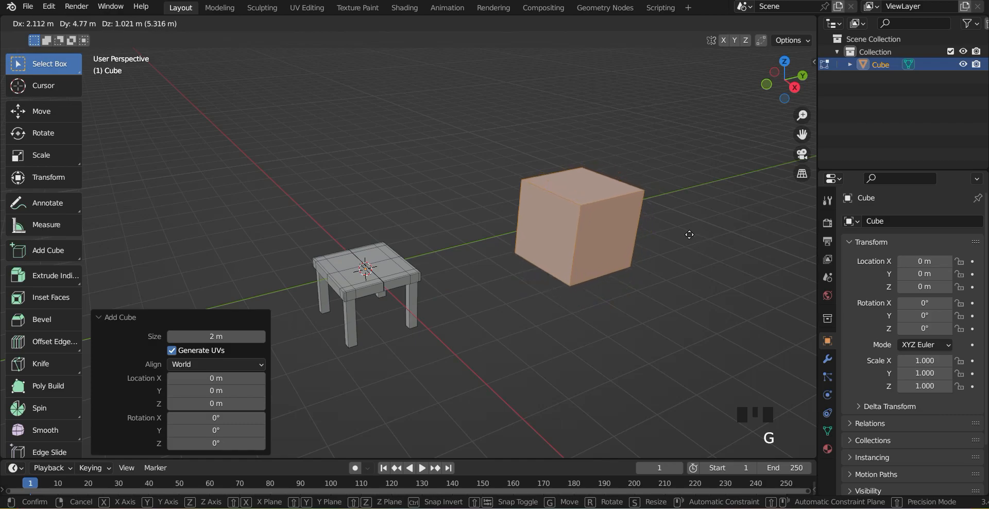
click(690, 239)
Flatten the new cube into a slab by scaling it along Z to 0.136
key(s)
key(z)
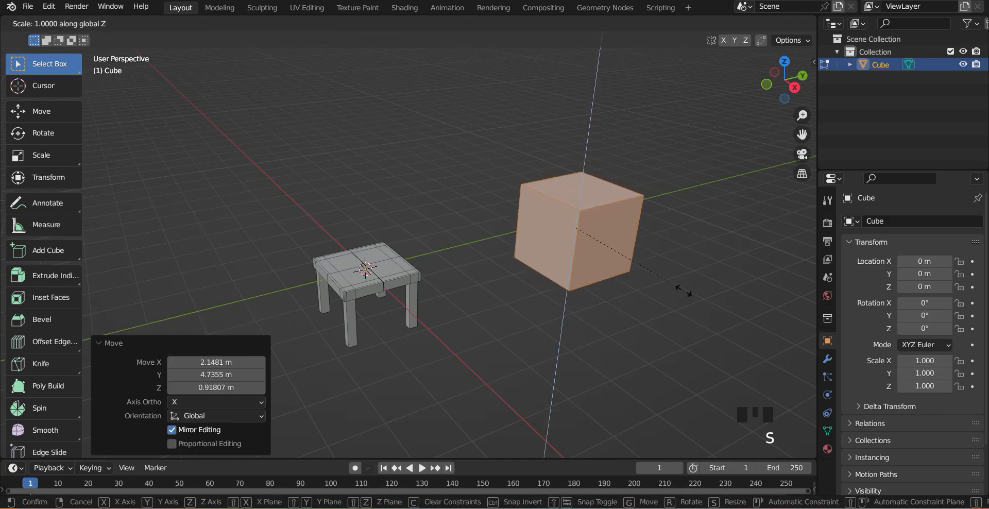
click(587, 218)
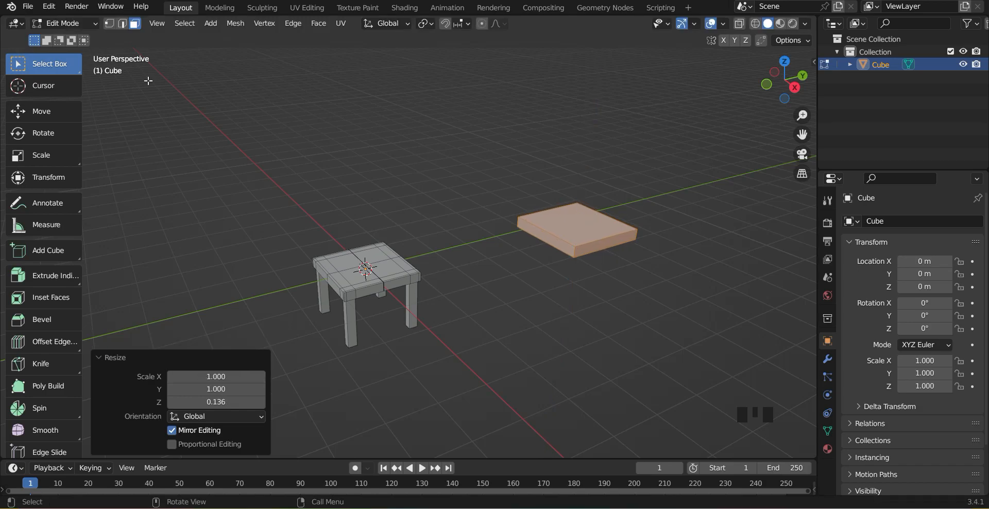
Add one centred loop cut along the new slab's X direction and offset it to both sides with a factor of 0.725
click(123, 24)
shift+middle_drag(651, 319, 616, 357)
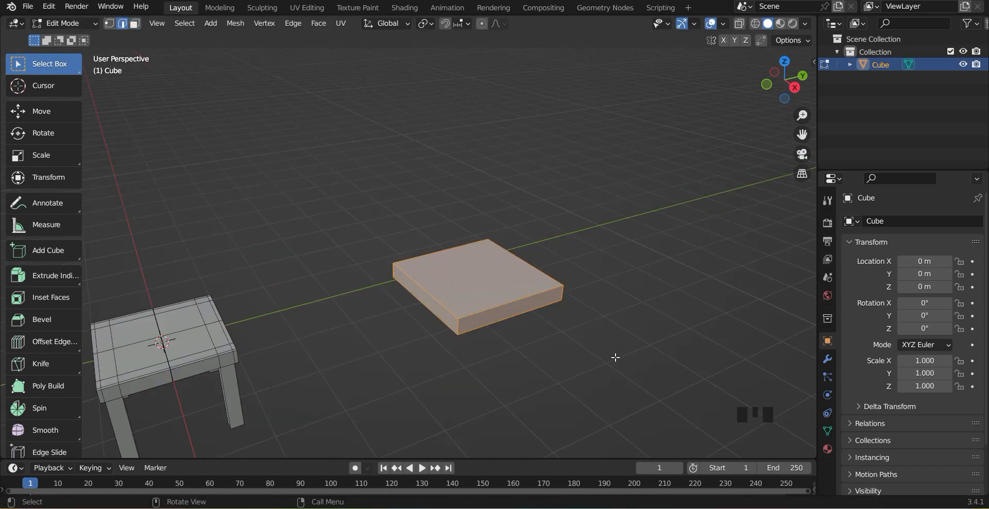
key(ctrl+r)
click(520, 325)
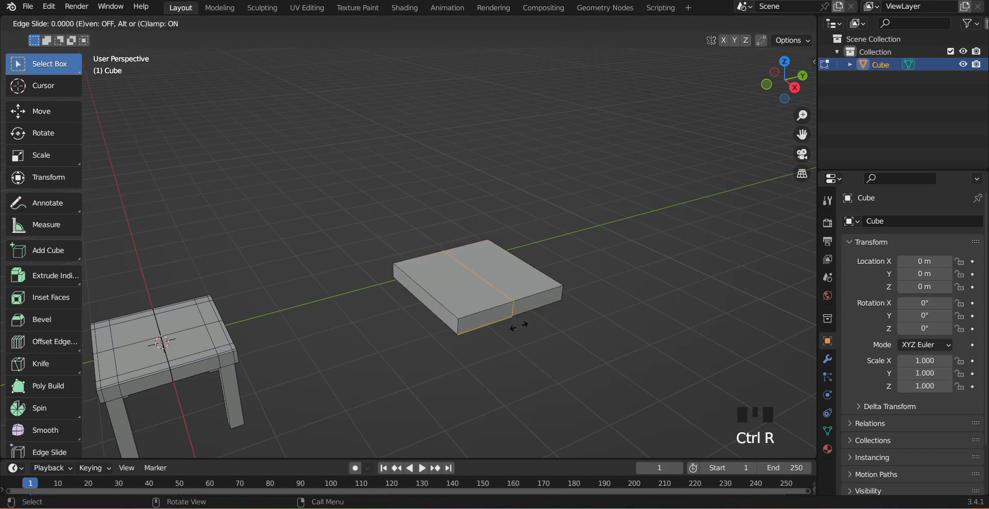
right_click(519, 326)
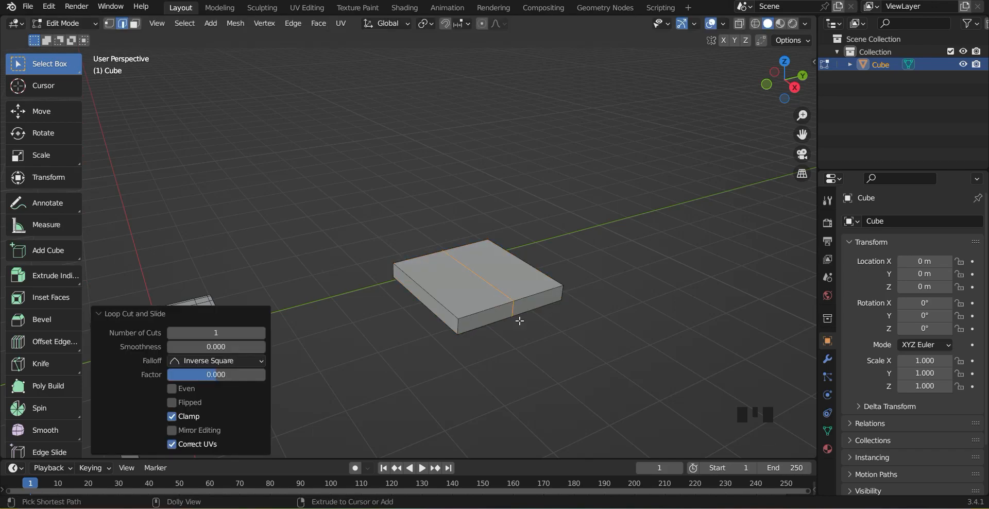
key(ctrl+shift+r)
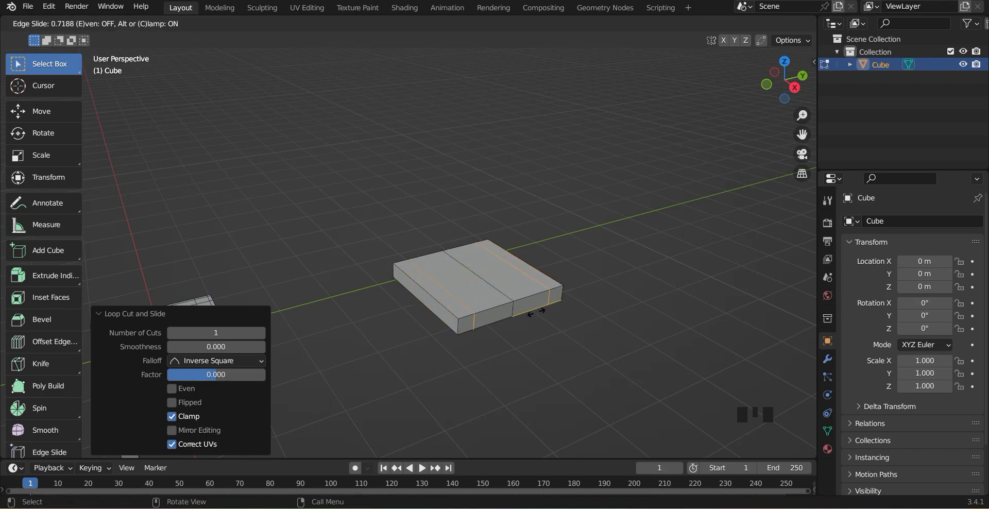
click(537, 314)
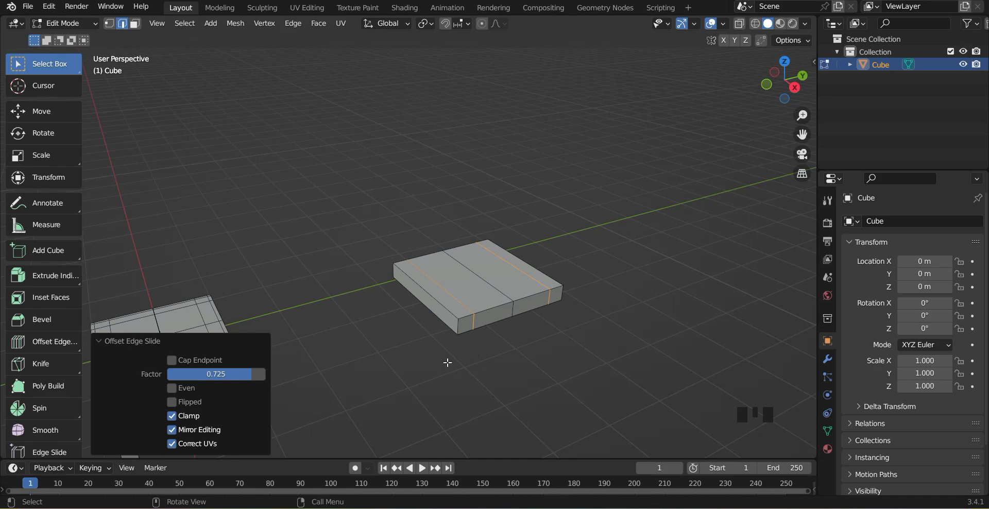
Add one centred loop cut along the new slab's Y direction and offset it to both sides with a factor of 0.765
middle_drag(447, 362, 487, 312)
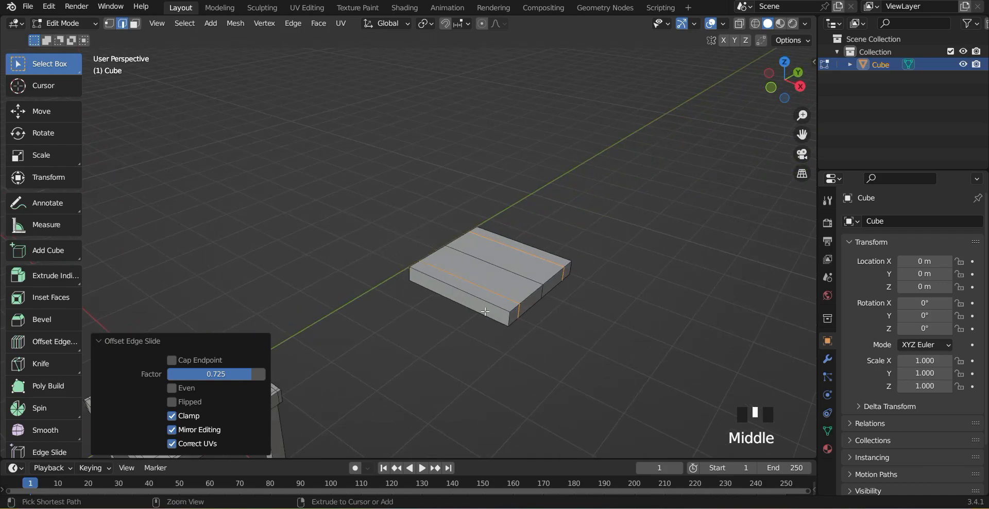
click(478, 332)
key(ctrl+r)
click(471, 279)
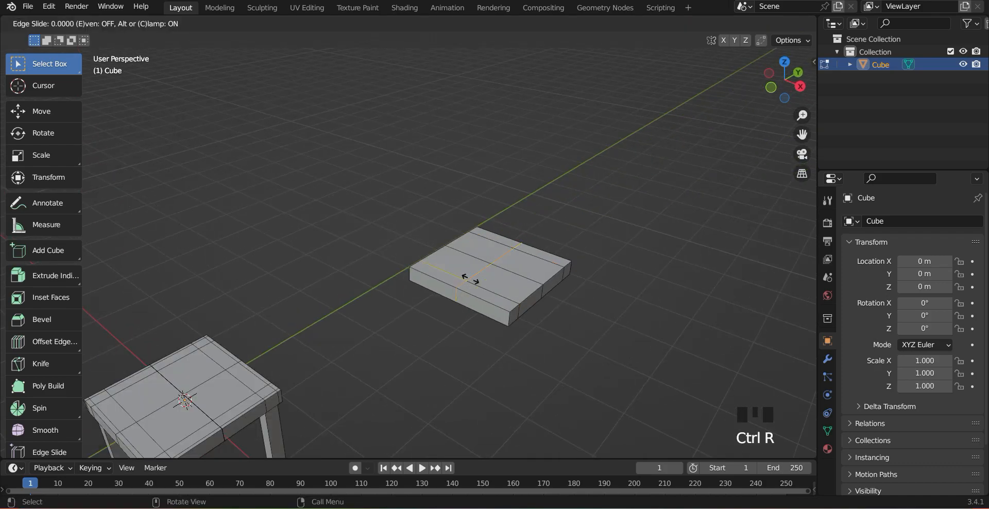
click(470, 280)
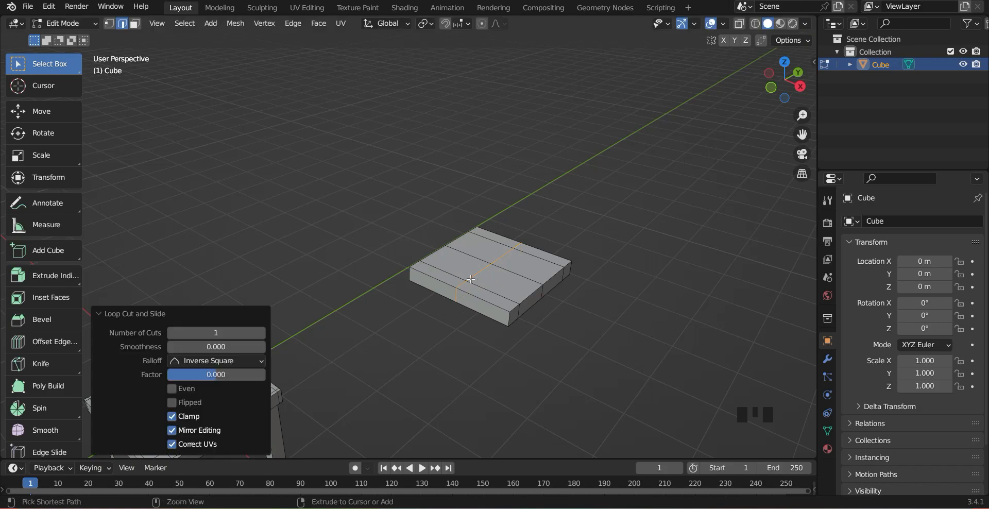
key(shift+ctrl+r)
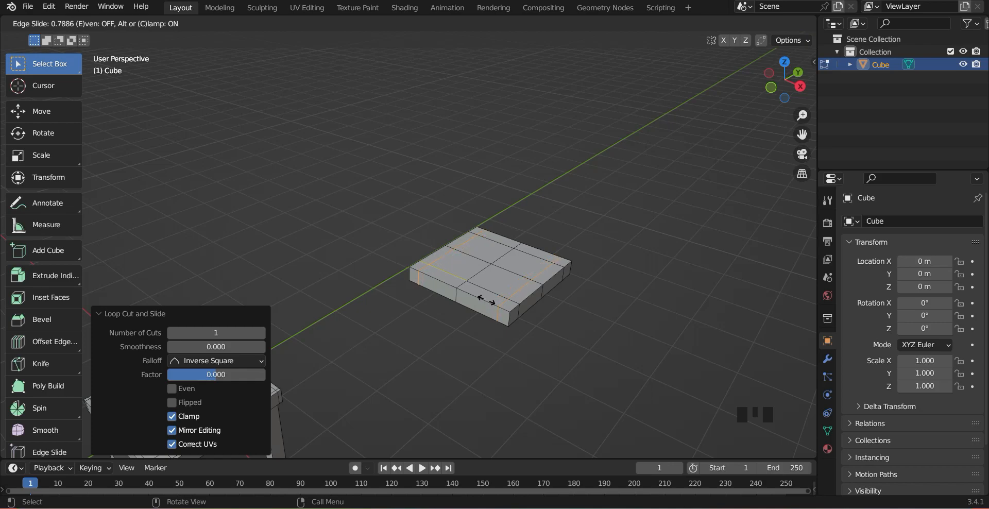
click(486, 300)
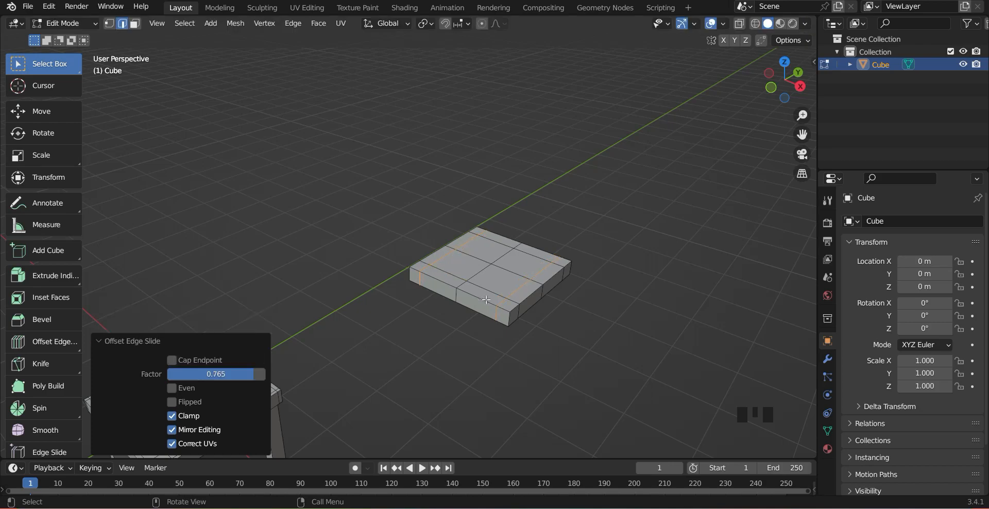
Select the four top faces in the row along the new slab's edge farthest from the table
click(135, 25)
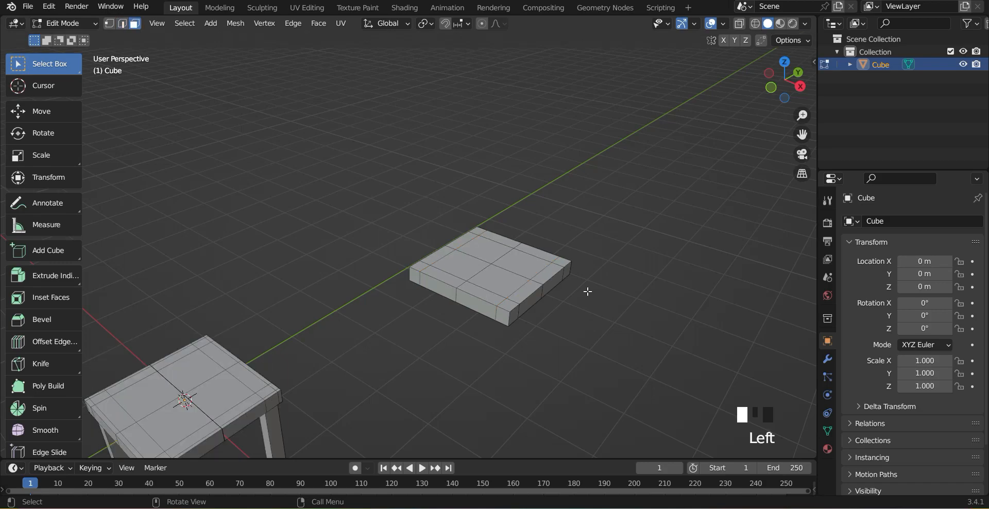
shift+middle_drag(614, 307, 546, 355)
scroll(546, 355, up, 2)
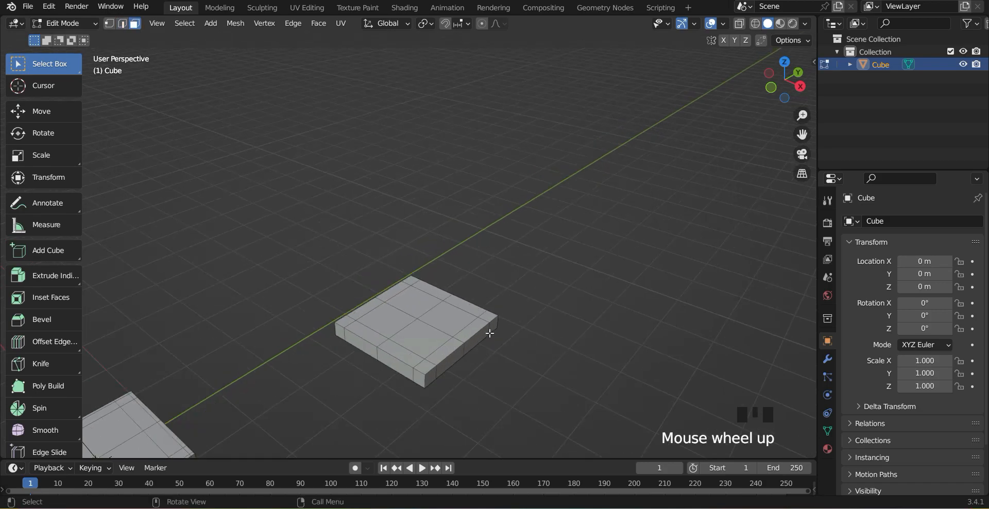
shift+click(411, 279)
shift+click(434, 290)
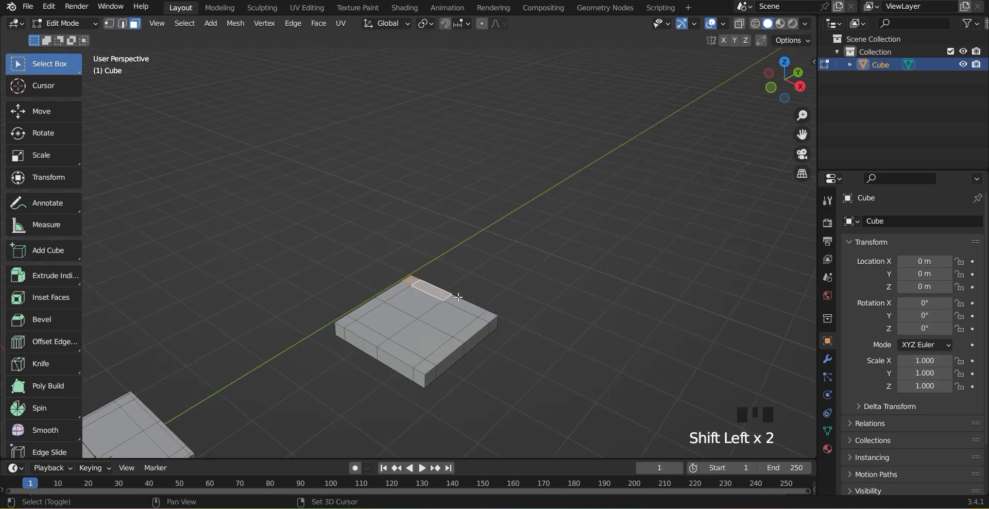
shift+click(473, 304)
shift+click(487, 314)
Add the four corner faces on the new slab's underside to the selection
middle_drag(528, 363, 351, 239)
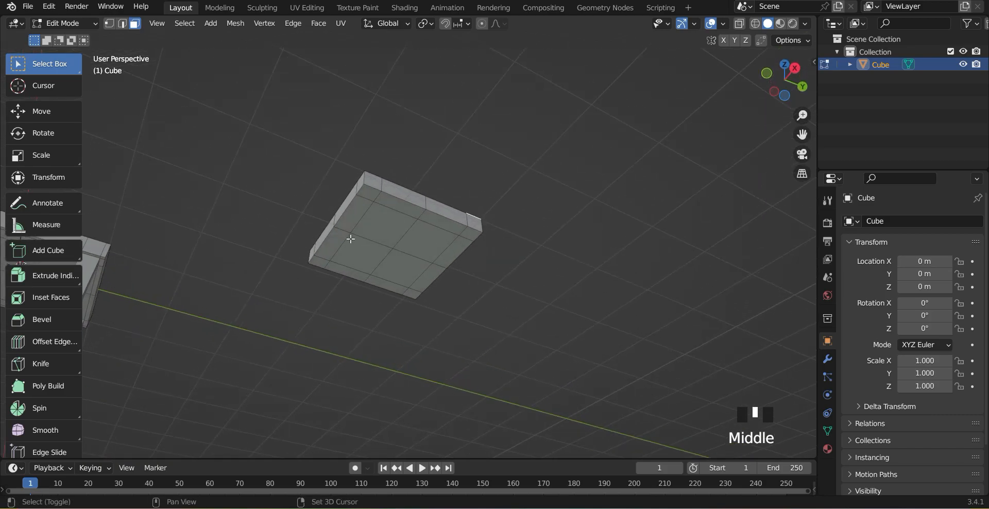
shift+click(324, 263)
shift+click(369, 193)
shift+click(470, 233)
shift+click(413, 293)
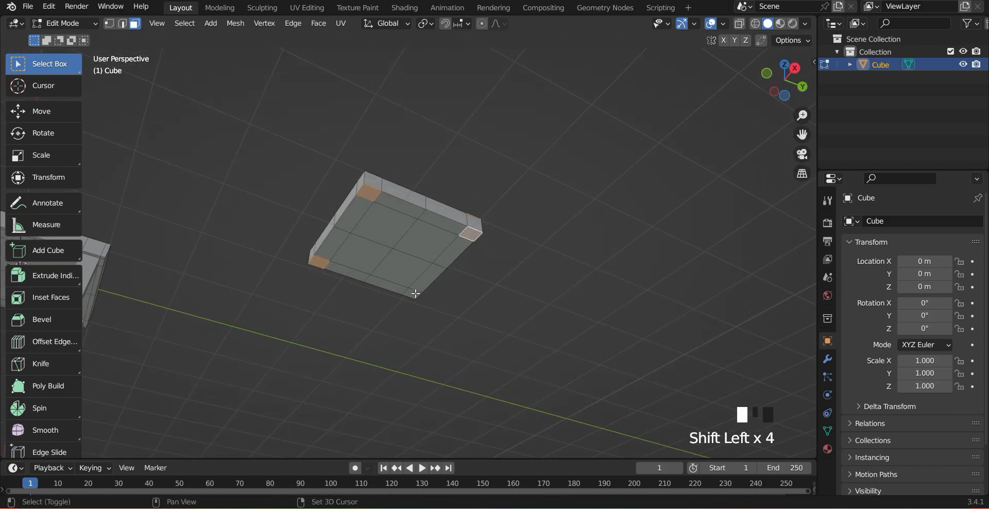
middle_drag(651, 271, 613, 333)
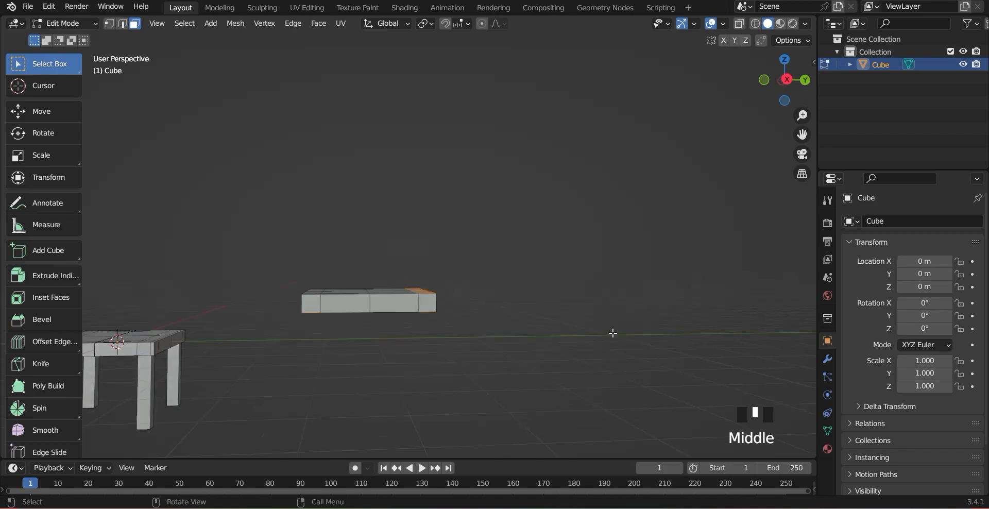
key(e)
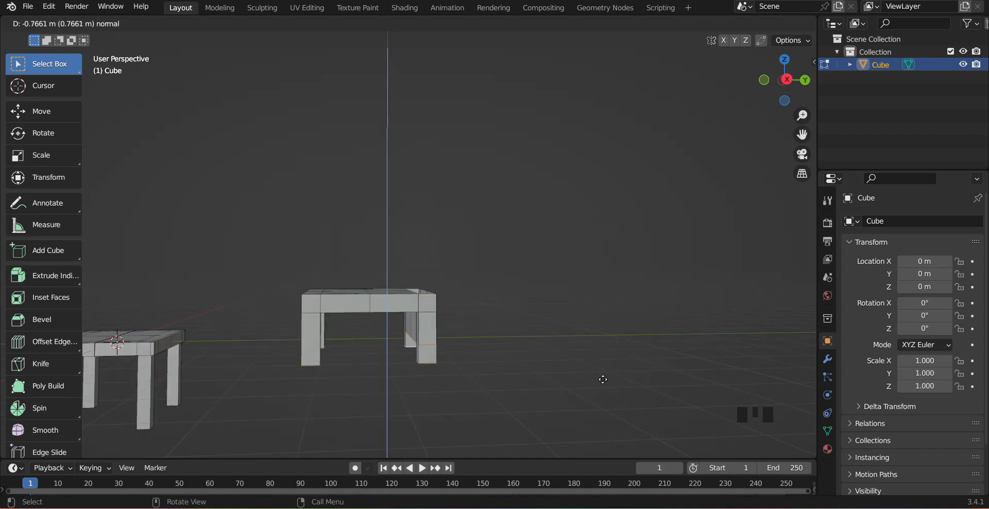
right_click(581, 266)
Extrude the selected top and underside faces individually by 1.79 m to form the chair's backrest and legs
click(45, 273)
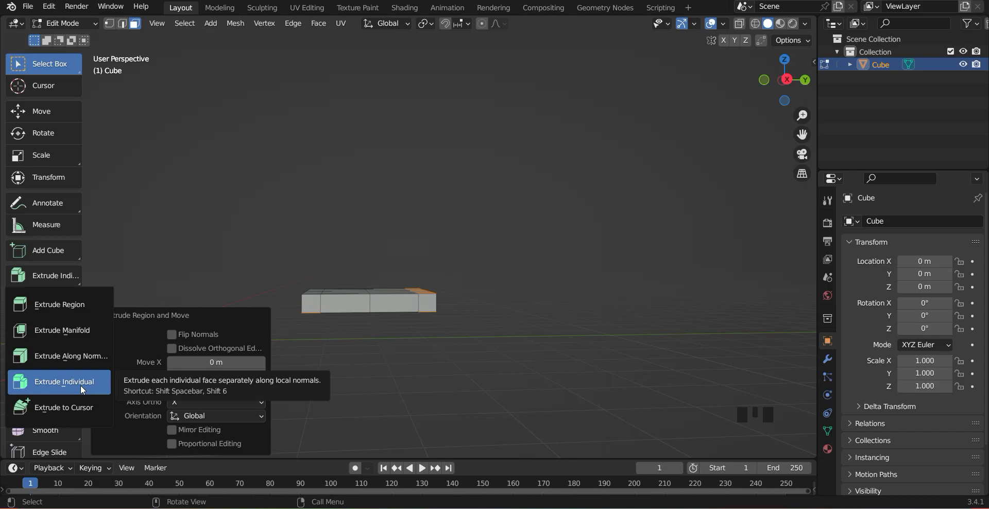
click(80, 385)
drag(388, 237, 385, 185)
middle_drag(527, 286, 605, 312)
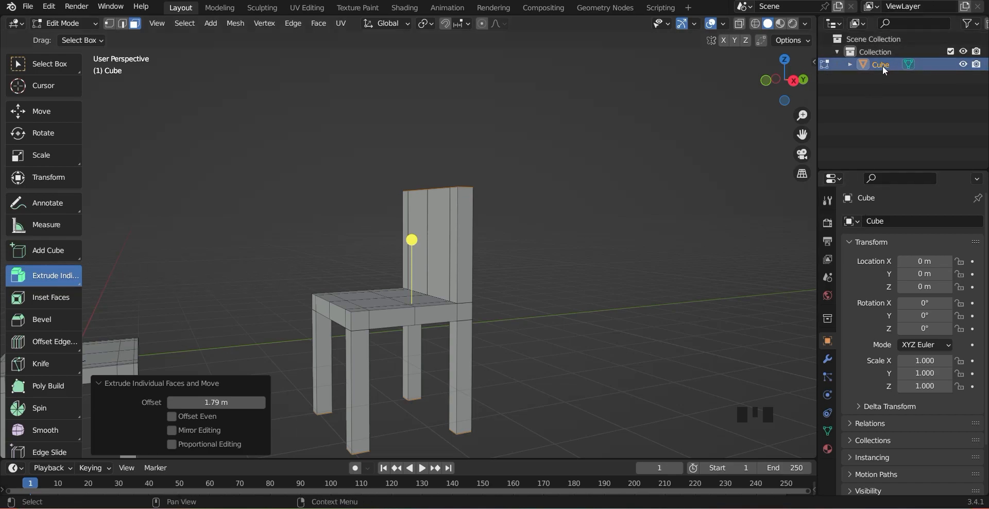
scroll(629, 335, down, 3)
click(503, 316)
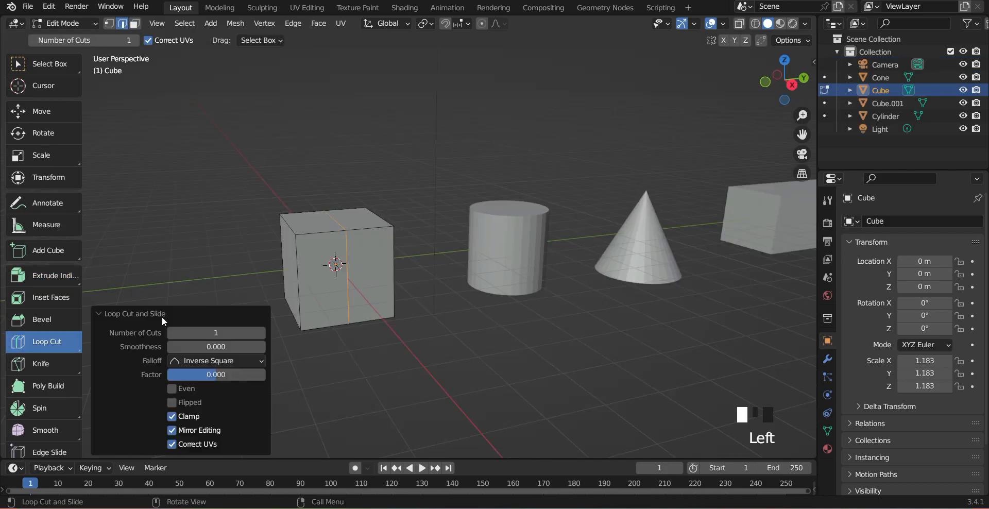
click(261, 332)
click(261, 332)
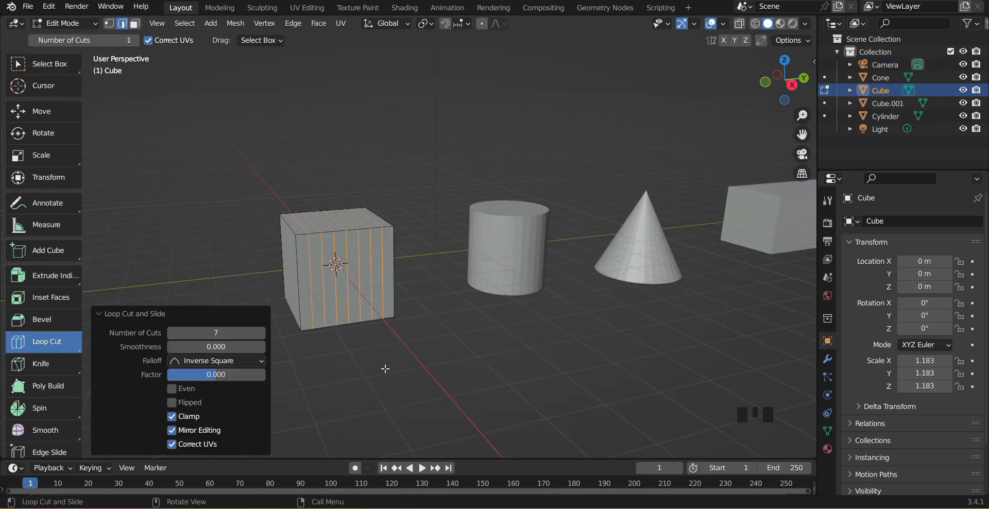
click(262, 332)
click(172, 333)
click(171, 332)
click(171, 332)
click(171, 333)
click(172, 332)
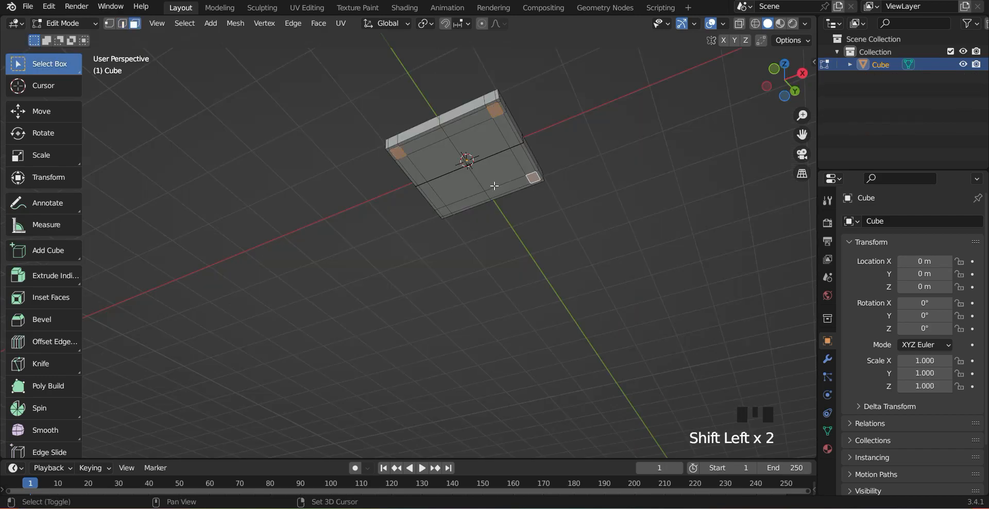
key(e)
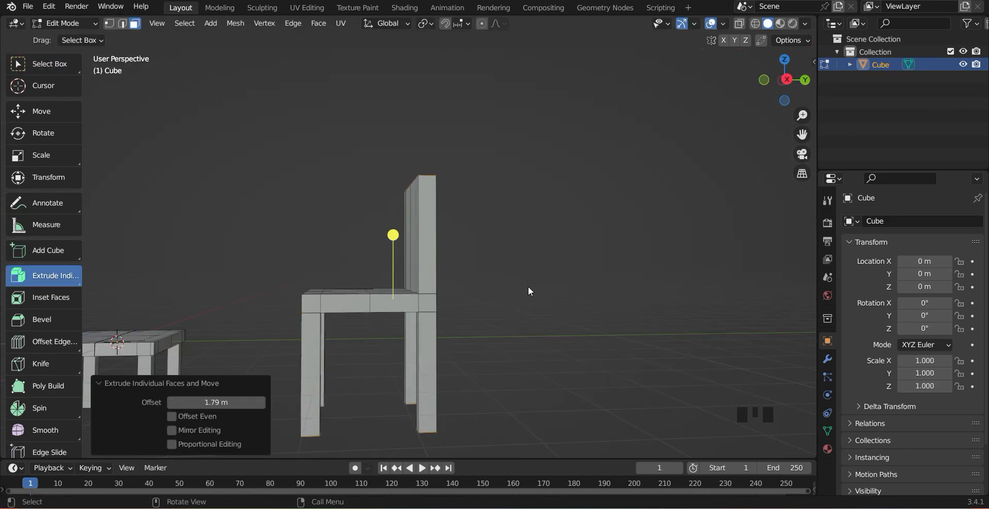
middle_drag(529, 288, 464, 278)
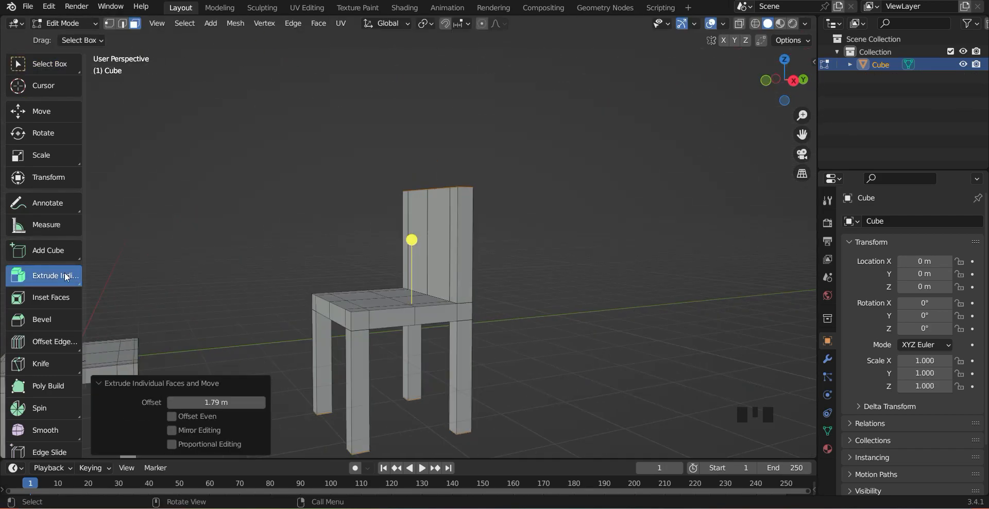